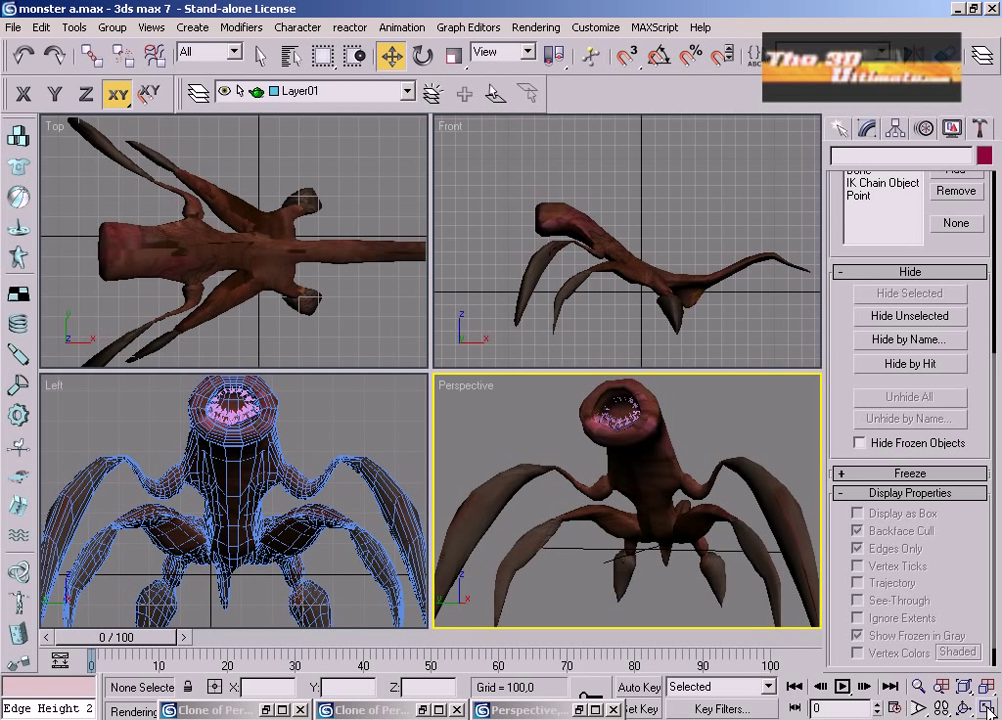
Examine the finished monster model from several angles and compare it with its rendered images.
left_click(987, 709)
left_click(964, 707)
left_click_drag(403, 416, 377, 595)
left_click(226, 710)
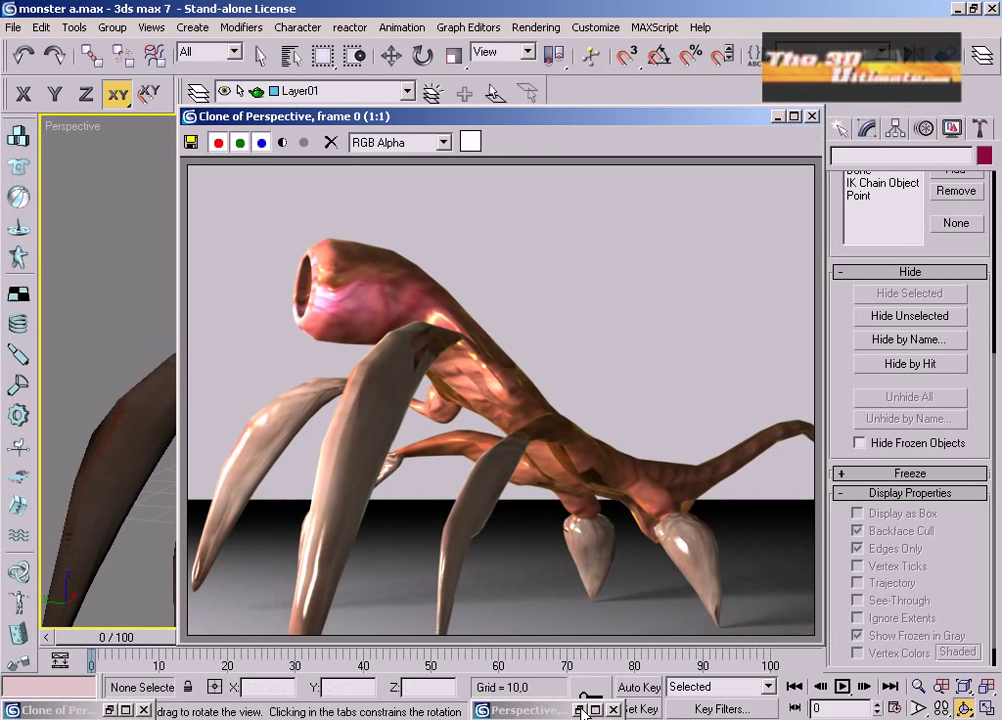
left_click(540, 710)
left_click(851, 117)
mouse_move(430, 370)
left_mouse_down()
mouse_move(470, 425)
mouse_move(396, 387)
mouse_move(440, 387)
left_mouse_up()
Hide Layer01 to isolate the bent base cone of the monster's body.
left_click(290, 92)
left_click(223, 112)
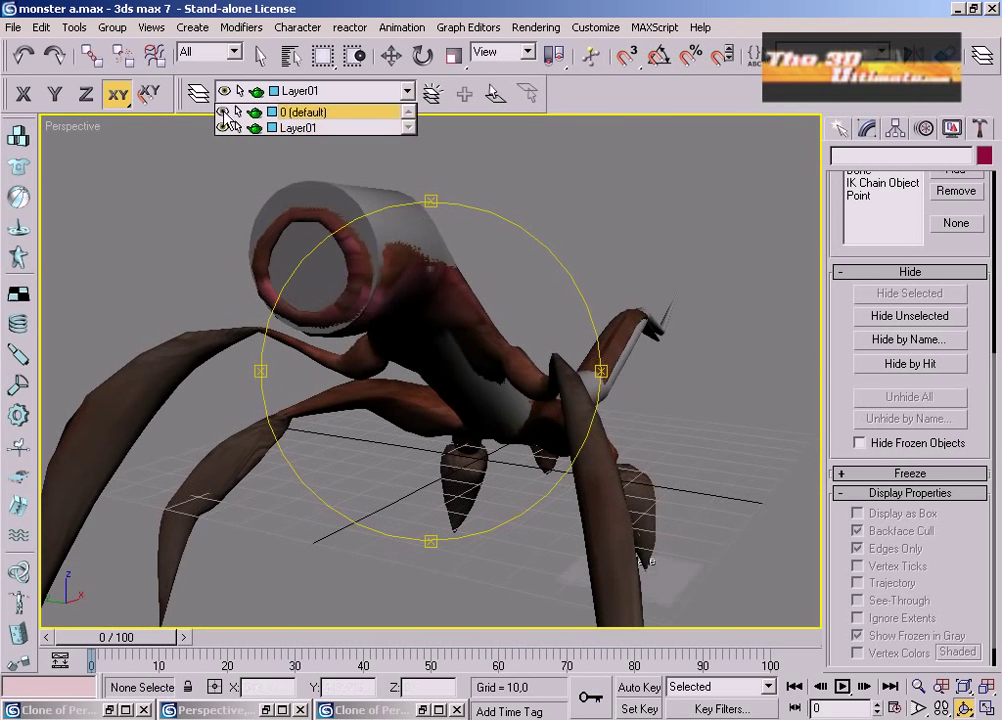
left_click(303, 128)
left_click(231, 93)
left_click(223, 128)
left_click_drag(300, 330, 358, 403)
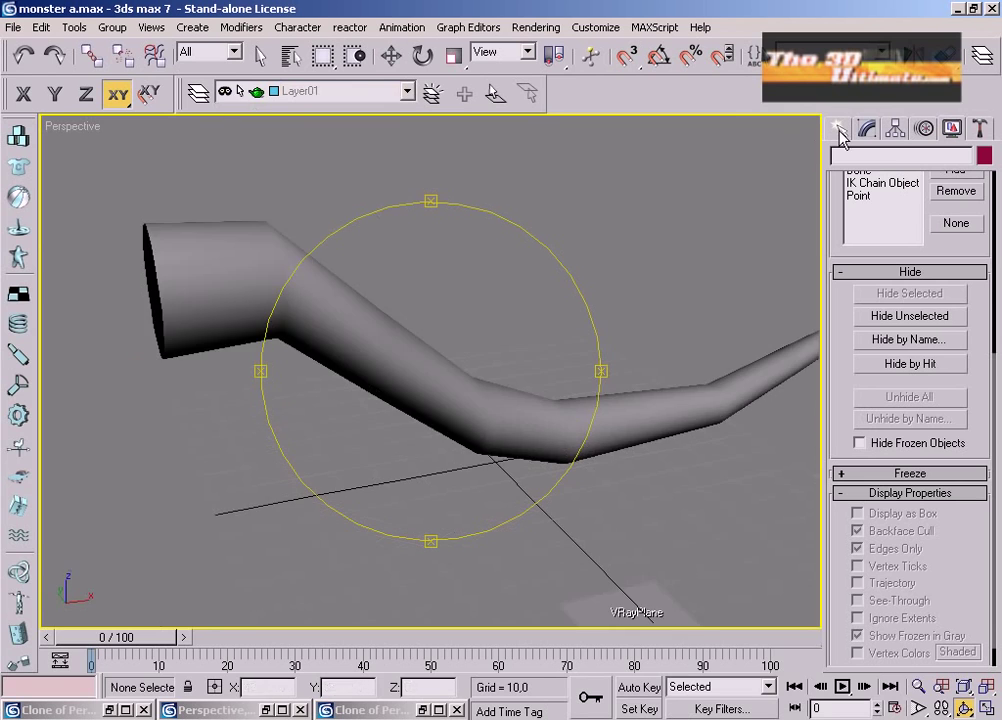
Select the bent cone and show its modifier stack for editing.
left_click(840, 129)
left_click(868, 129)
left_click(263, 56)
left_click(212, 228)
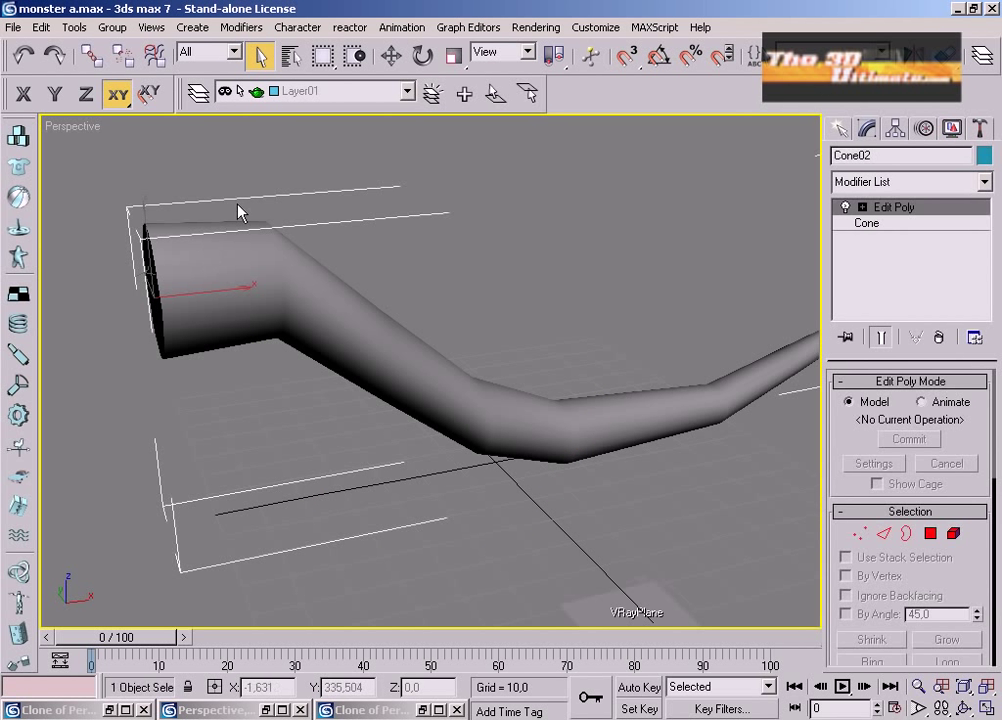
Try freezing the 0 (default) layer, unfreeze it again and reselect the bent cone.
left_click(295, 91)
left_click(270, 111)
left_click(675, 480)
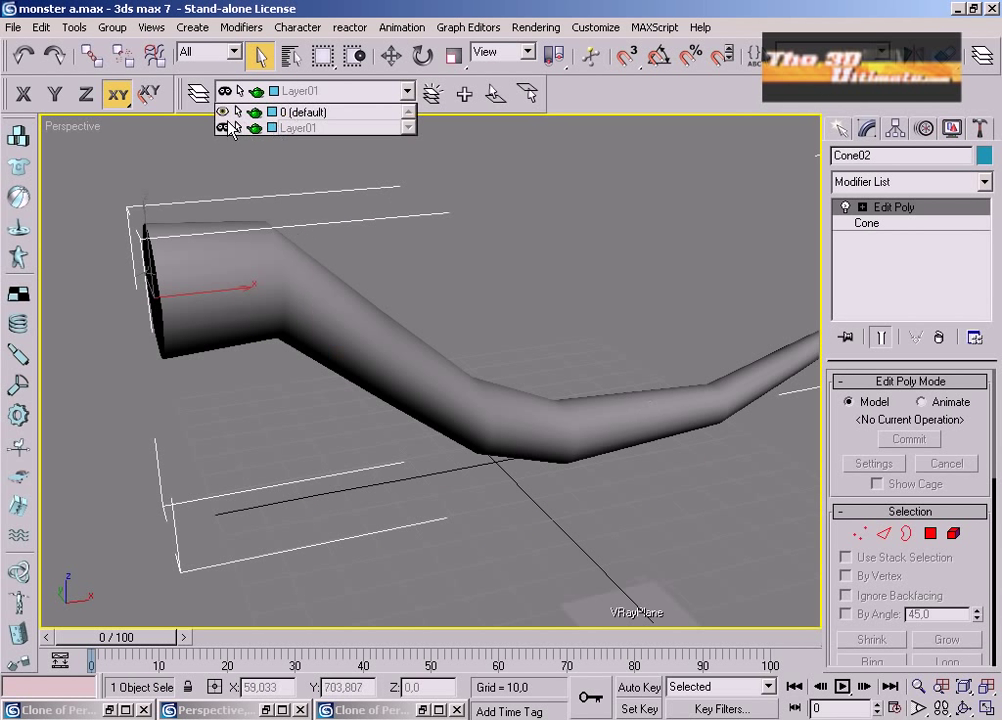
left_click(224, 128)
left_click(224, 128)
left_click(272, 112)
left_click(675, 480)
left_click(292, 91)
left_click(239, 112)
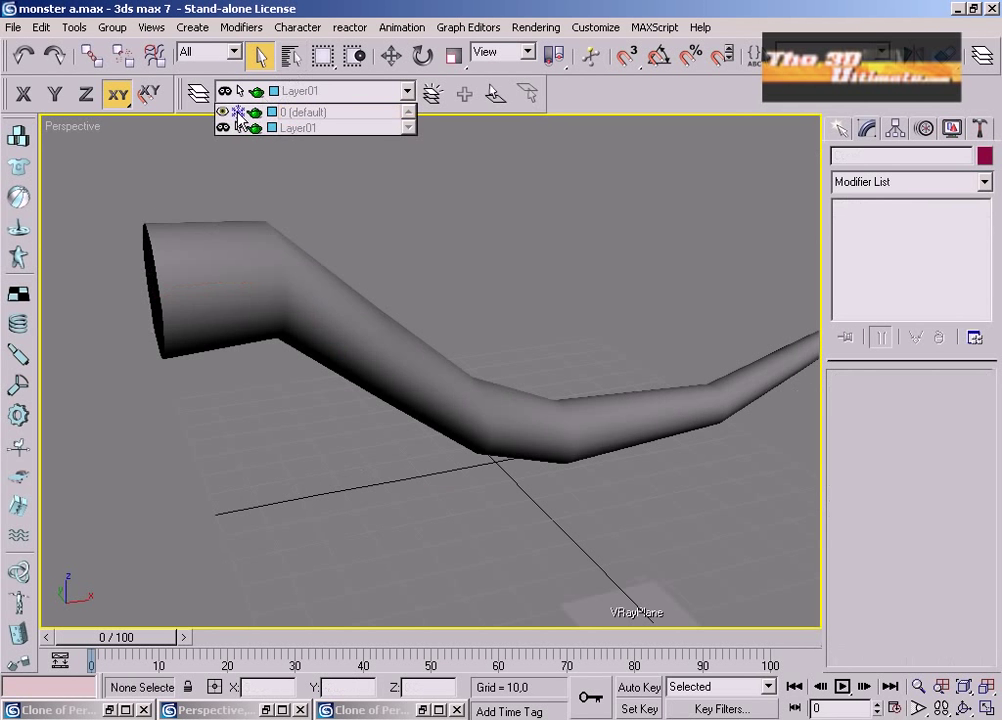
left_click(250, 286)
Show the mesh edges and examine the base cone's parameters without Edit Poly, restoring the bent shape again.
key("F4")
left_click(846, 206)
middle_click_drag(528, 408, 456, 449)
scroll(456, 449, "down", 3)
right_click(886, 213)
left_click(746, 239)
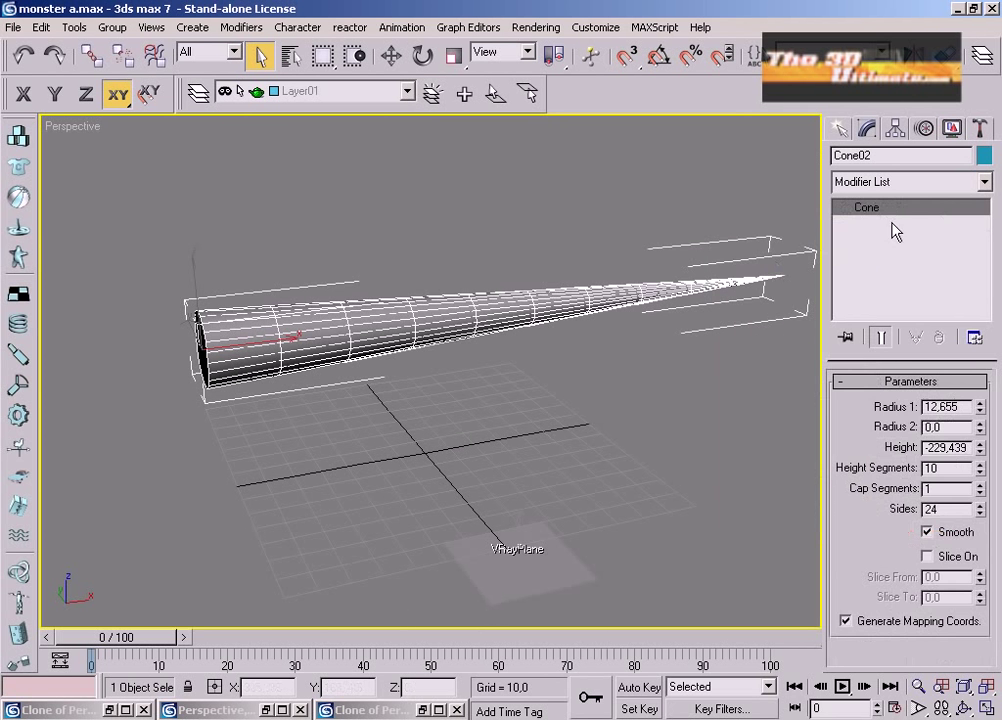
key("F4")
middle_click_drag(551, 398, 512, 420)
key("F4")
left_click(12, 64)
left_click(846, 206)
left_click(566, 511)
scroll(521, 478, "up", 3)
Select the polygon capping the cone's wide end and inset it to leave a ring-shaped rim.
left_click(987, 708)
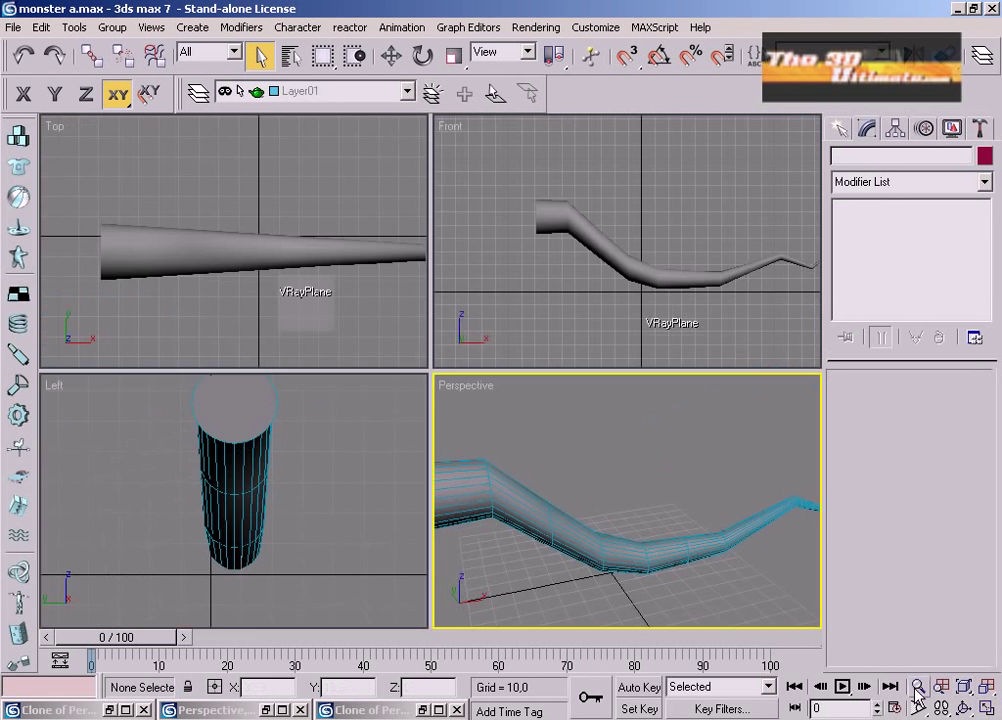
left_click(260, 510)
key("4")
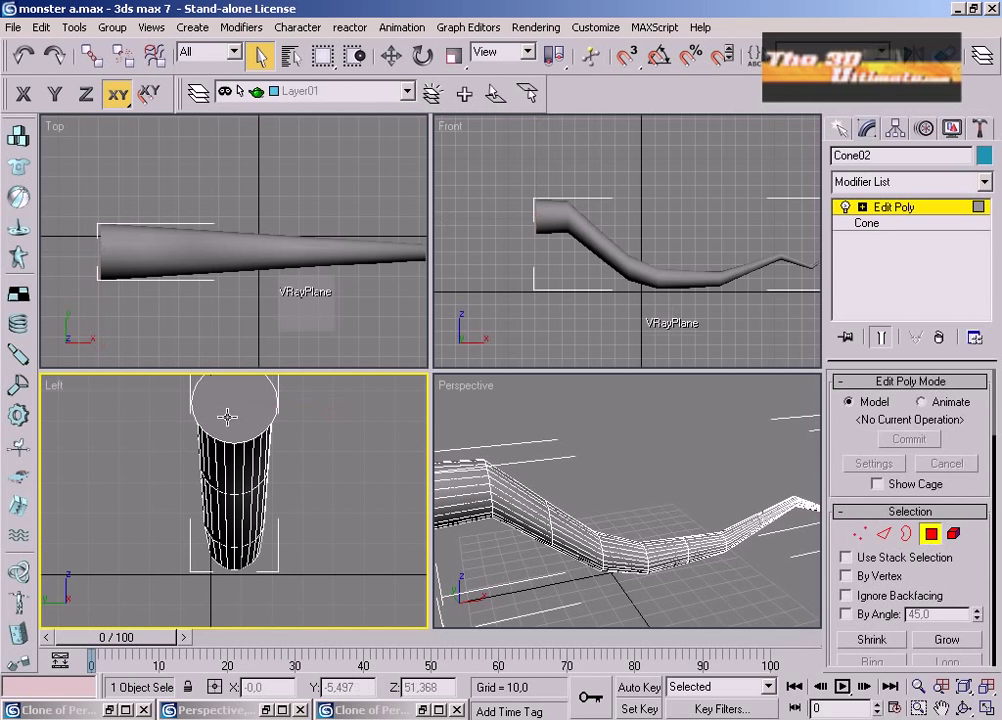
left_click(238, 410)
key("alt+w")
right_click(426, 261)
left_click(380, 359)
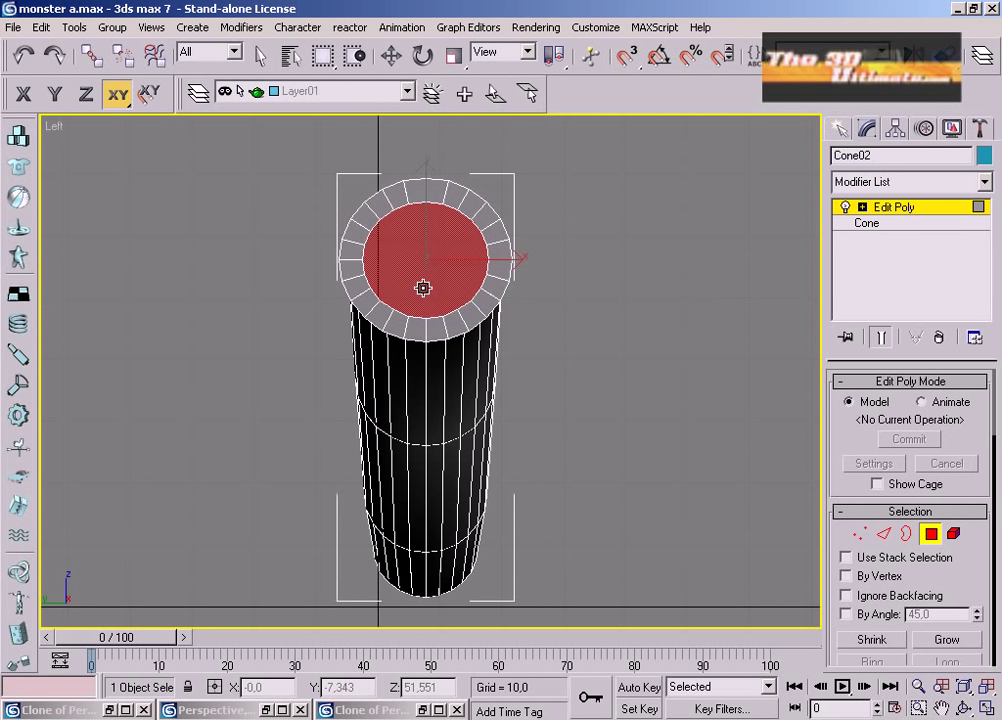
Bevel the inset cap polygon inward into the head with a slight widening to start the mouth cavity.
key("f")
scroll(423, 288, "up", 4)
middle_click_drag(322, 349, 476, 347)
scroll(476, 347, "up", 2)
middle_click_drag(138, 185, 233, 266)
scroll(233, 265, "up", 2)
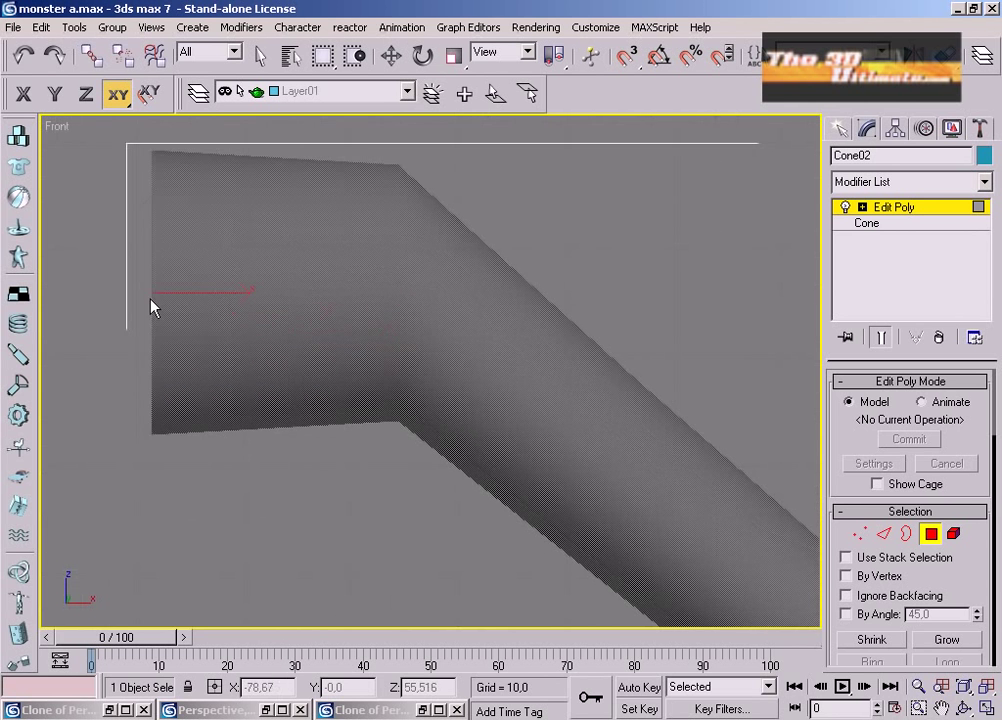
right_click(153, 294)
left_click(119, 353)
left_click_drag(150, 324, 457, 443)
key("F3")
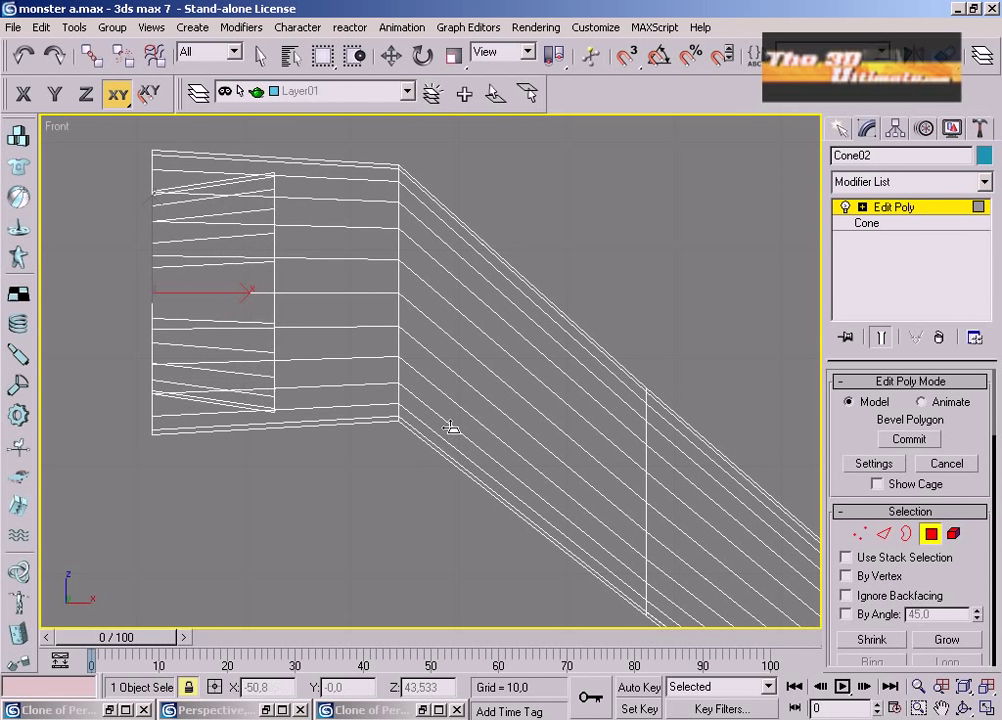
left_click(454, 429)
Bevel the cavity's end polygon repeatedly further inward, tapering it into a narrow throat.
left_click_drag(275, 368, 289, 408)
left_click(338, 449)
left_click_drag(331, 335, 331, 380)
left_click(378, 325)
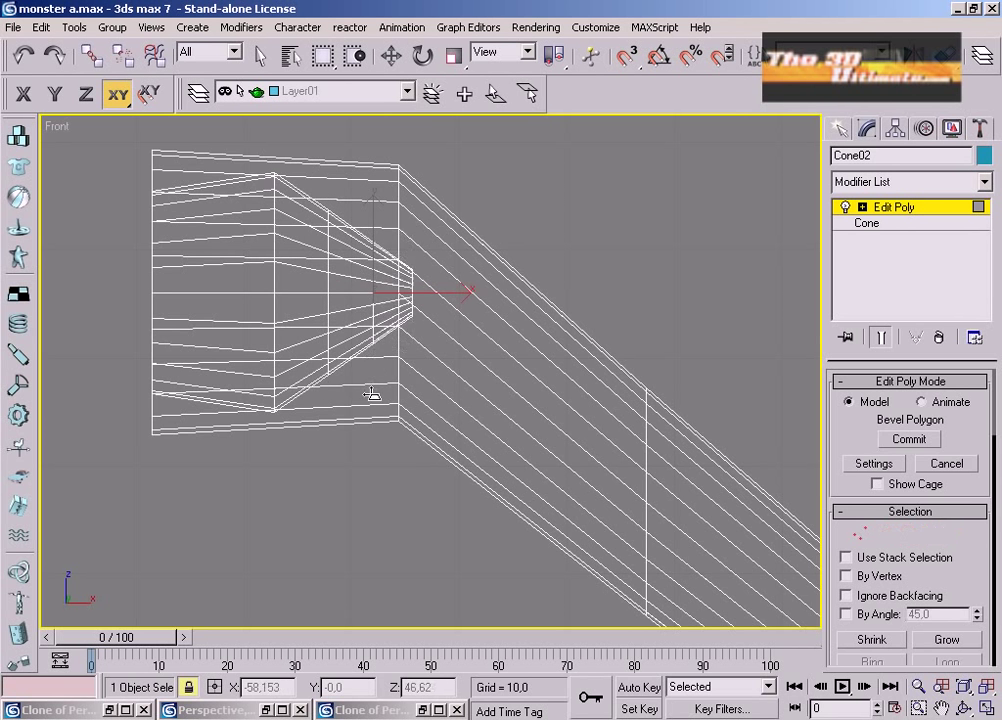
Select the full ring of rim polygons around the mouth opening in the Left view.
key("alt+w")
right_click(306, 521)
scroll(309, 519, "up", 5)
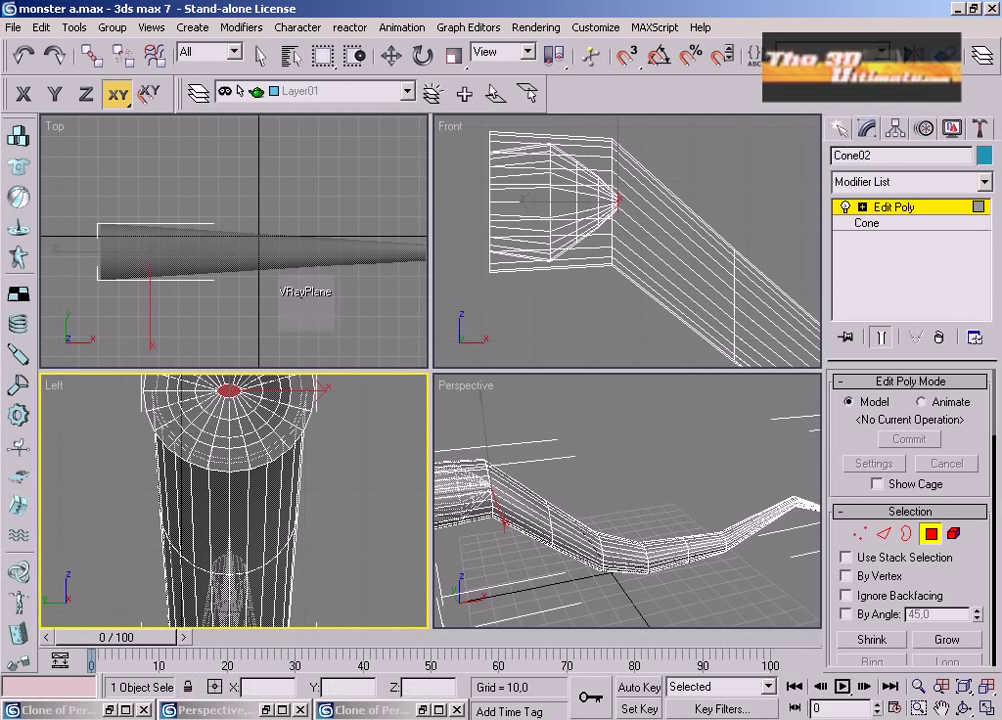
key("alt+w")
key("w")
left_click(481, 295)
left_click(532, 268, "ctrl")
left_click(551, 248, "ctrl")
left_click(569, 211, "ctrl")
left_click(579, 171, "ctrl")
middle_click_drag(581, 171, 576, 260, "ctrl")
left_click(400, 534, "ctrl")
left_click(431, 540, "ctrl")
left_click(471, 563, "ctrl")
left_click(502, 582, "ctrl")
middle_click_drag(502, 582, 490, 508, "ctrl")
left_click(458, 264, "ctrl")
left_click(456, 295, "ctrl")
left_click(289, 166, "ctrl")
left_click(214, 186, "ctrl")
left_click(178, 254, "ctrl")
left_click(153, 296, "ctrl")
left_click(152, 338, "ctrl")
left_click(162, 380, "ctrl")
left_click(182, 409, "ctrl")
left_click(204, 435, "ctrl")
left_click(243, 452, "ctrl")
left_click(281, 460, "ctrl")
Lock the rim selection and bevel it slightly forward with narrowed edges to form the mouth's lip.
left_click(987, 708)
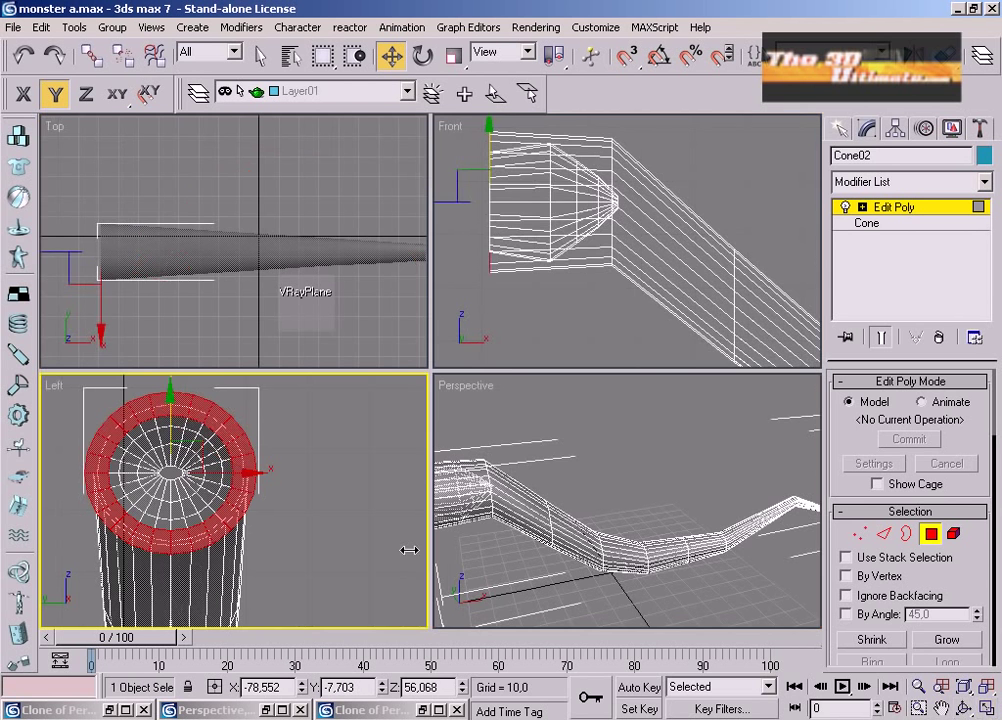
key("space")
left_click(495, 257)
right_click(495, 257)
left_click(487, 260)
left_click_drag(487, 254, 480, 236)
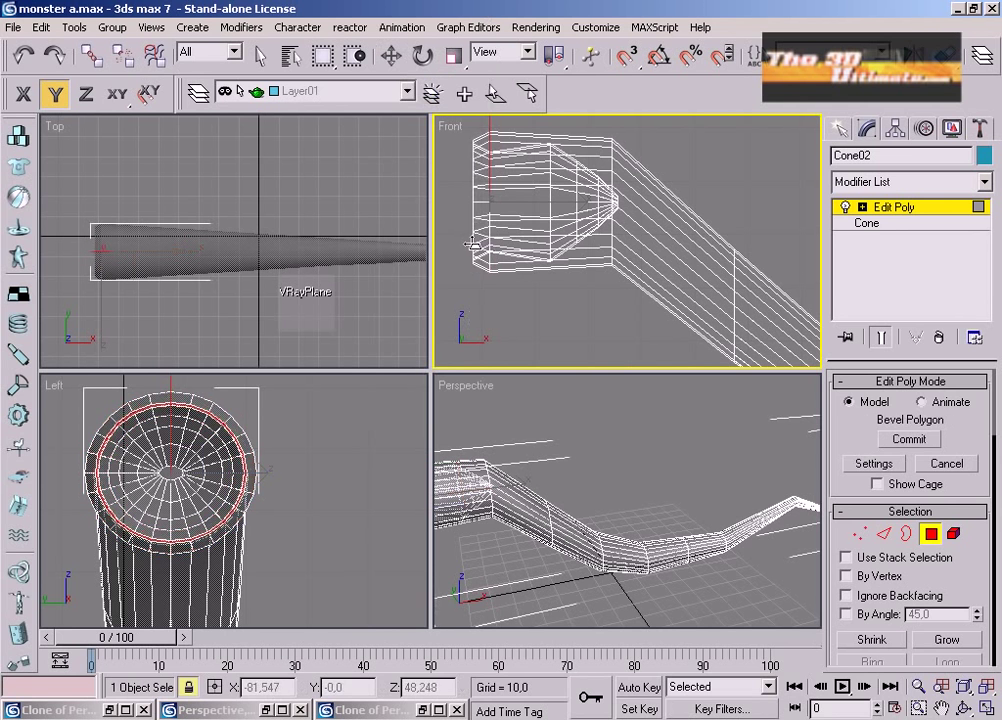
left_click(471, 267)
left_click(552, 293)
Start a slice plane on the body, rotate it to run lengthwise and scale it up in the Top view.
scroll(665, 292, "down", 2)
middle_click_drag(677, 292, 597, 268)
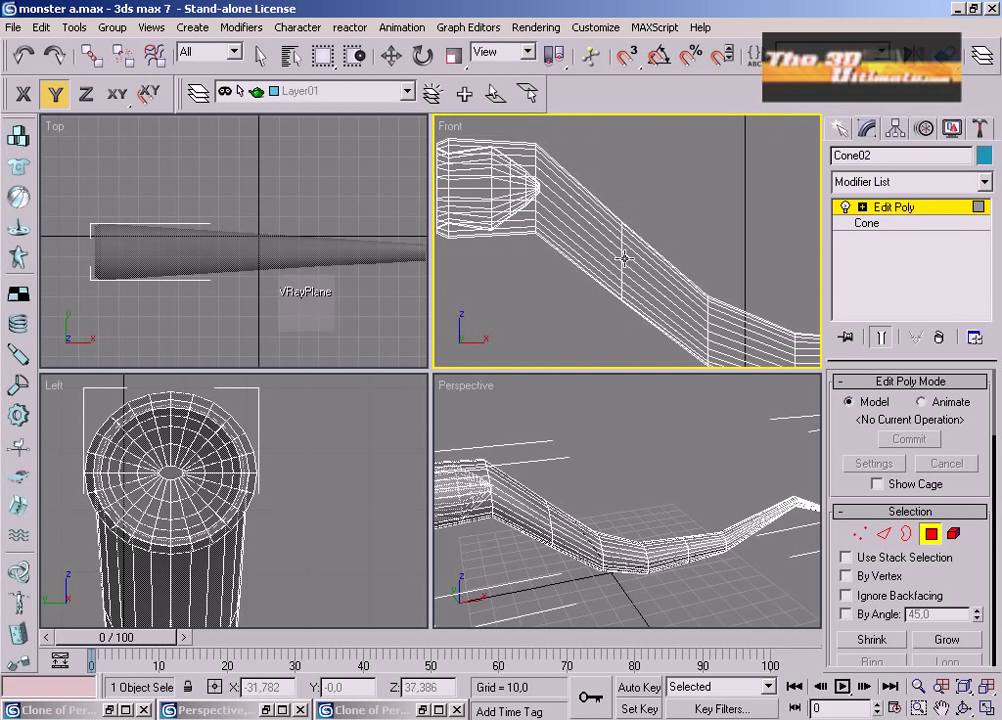
left_click(985, 707)
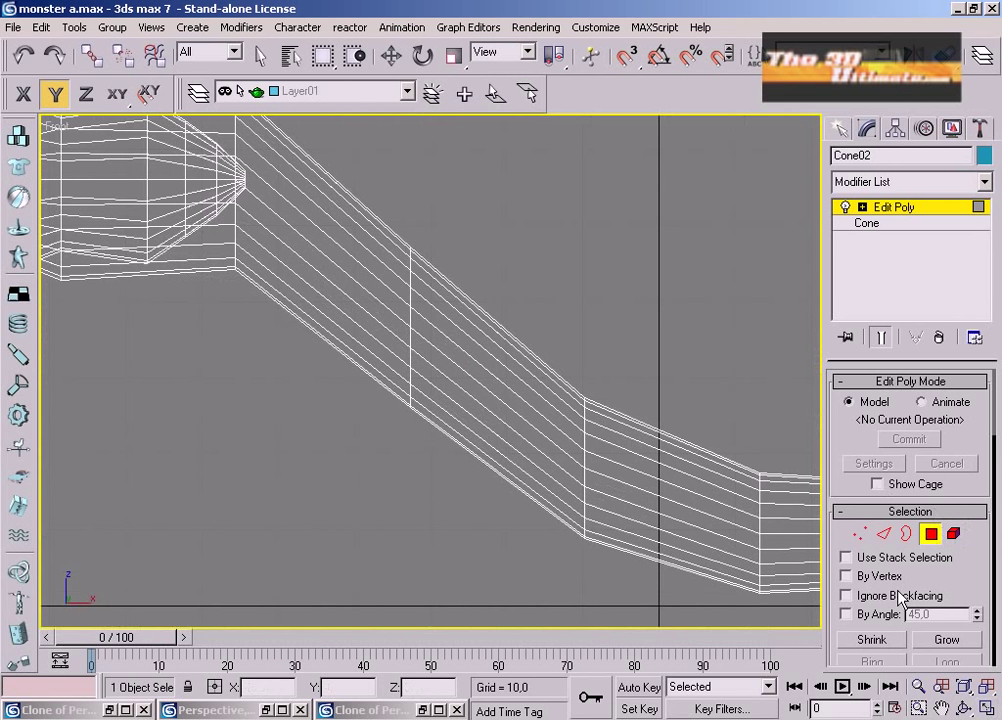
scroll(957, 588, "down", 10)
left_click(866, 510)
scroll(476, 403, "down", 2)
key("e")
key("t")
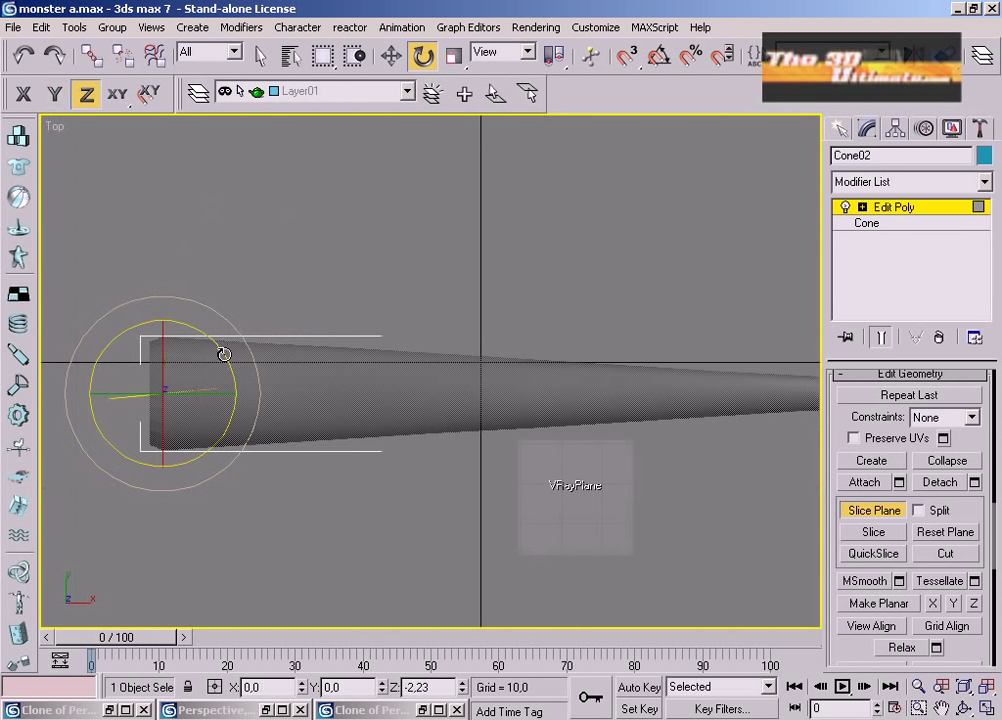
key("r")
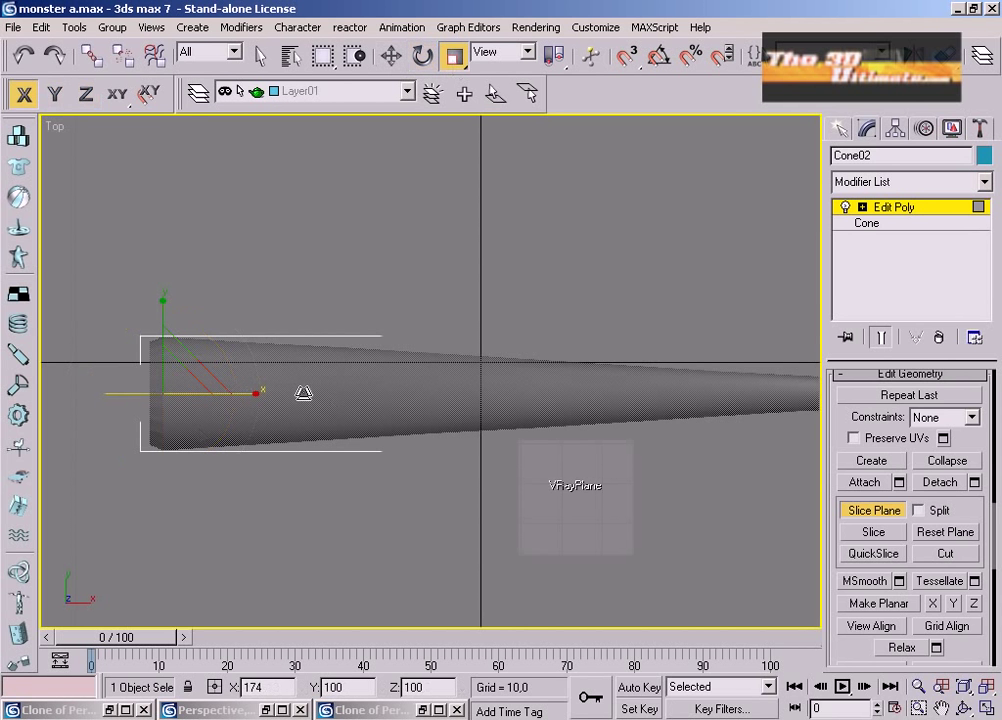
left_click_drag(544, 391, 546, 391)
Move the slice plane onto the body's lengthwise center line and leave slicing.
scroll(197, 385, "down", 2)
key("w")
left_click_drag(324, 388, 430, 387)
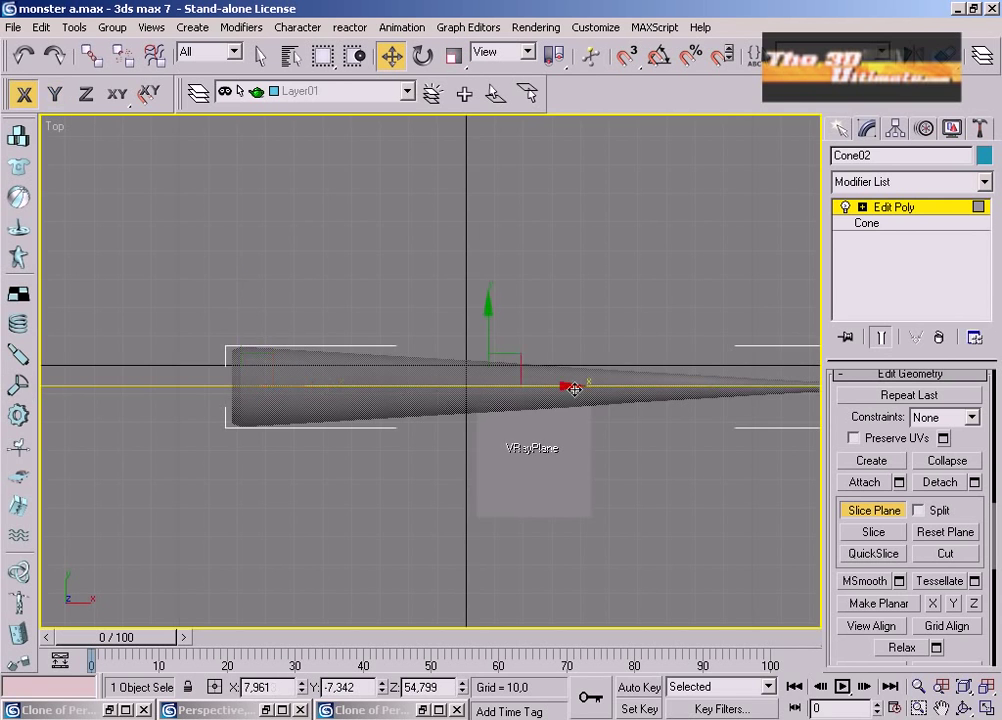
middle_click_drag(501, 383, 443, 405)
scroll(465, 370, "up", 5)
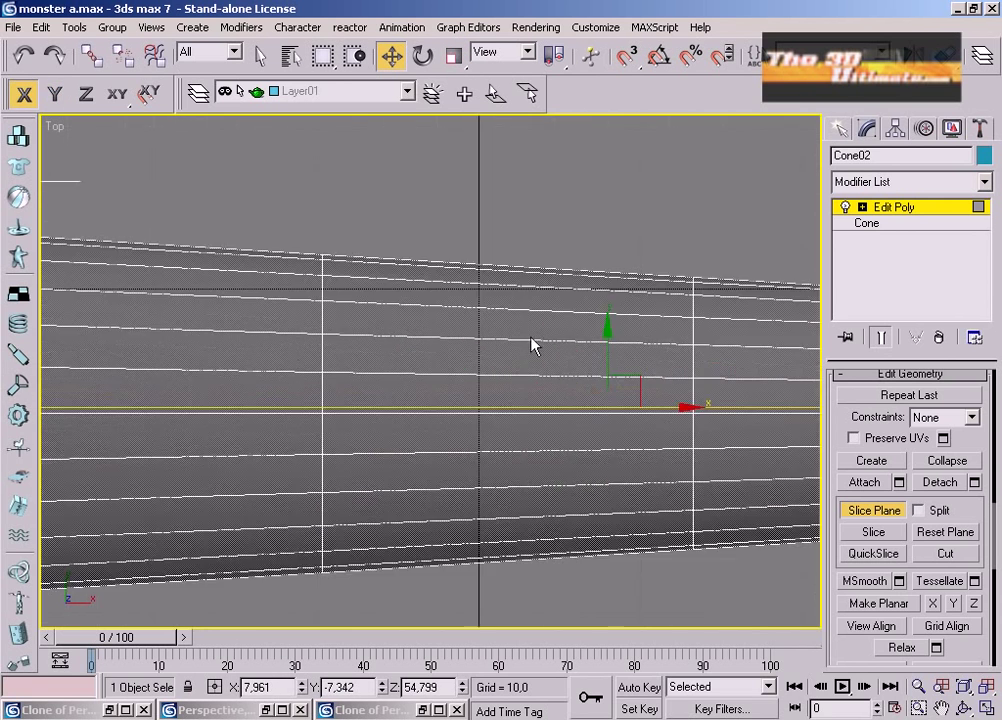
left_click_drag(682, 358, 640, 389)
scroll(517, 423, "down", 3)
middle_click_drag(517, 423, 473, 417)
left_click(882, 510)
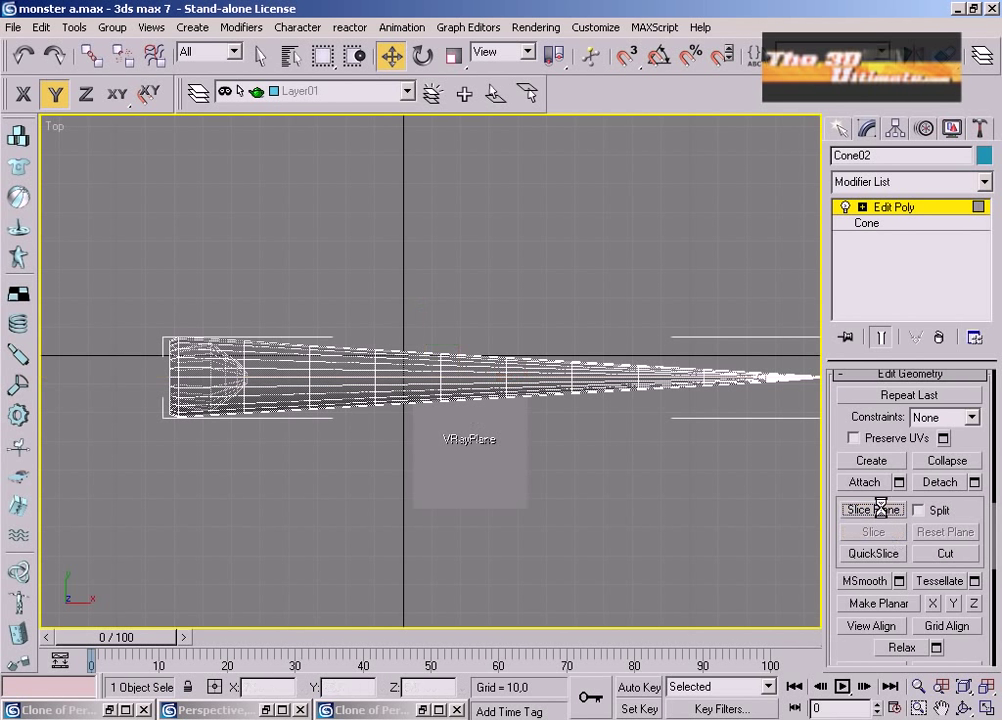
Select the body's polygons on the upper side of the center line in the Top view and delete them.
left_click(733, 384)
left_click_drag(818, 375, 823, 375)
scroll(667, 373, "up", 2)
middle_click_drag(700, 355, 310, 348)
scroll(340, 325, "up", 2)
left_click_drag(631, 388, 631, 388, "ctrl")
left_click_drag(485, 356, 565, 387, "ctrl")
middle_click_drag(140, 338, 420, 329)
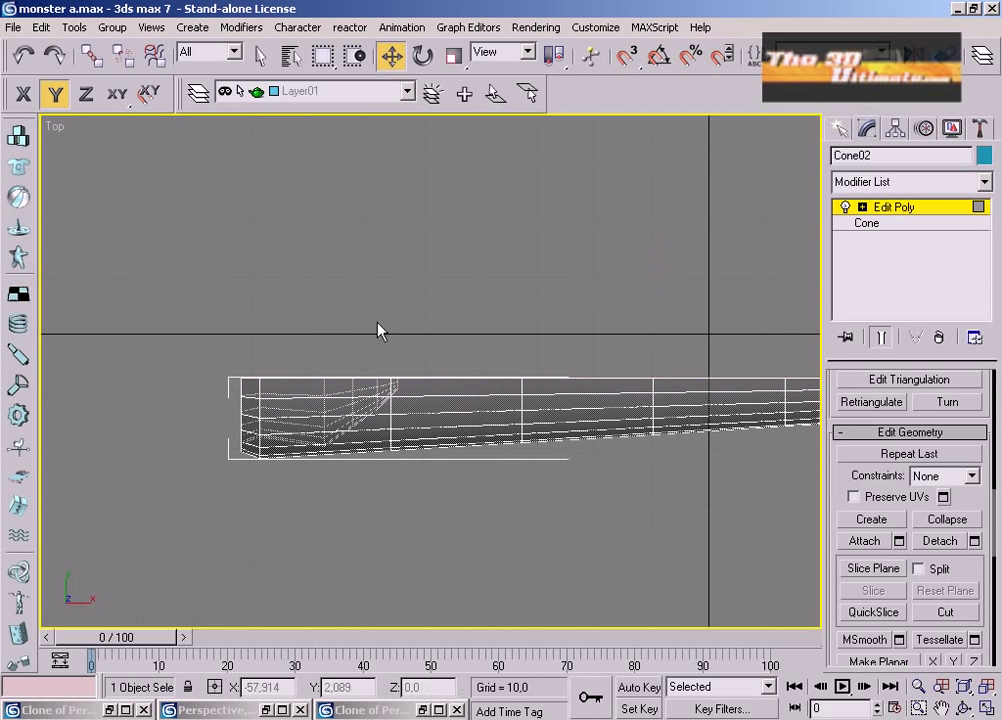
Apply a Symmetry modifier with X as the mirror axis to rebuild the deleted half of the body.
left_click(908, 181)
scroll(901, 465, "down", 10)
left_click(872, 447)
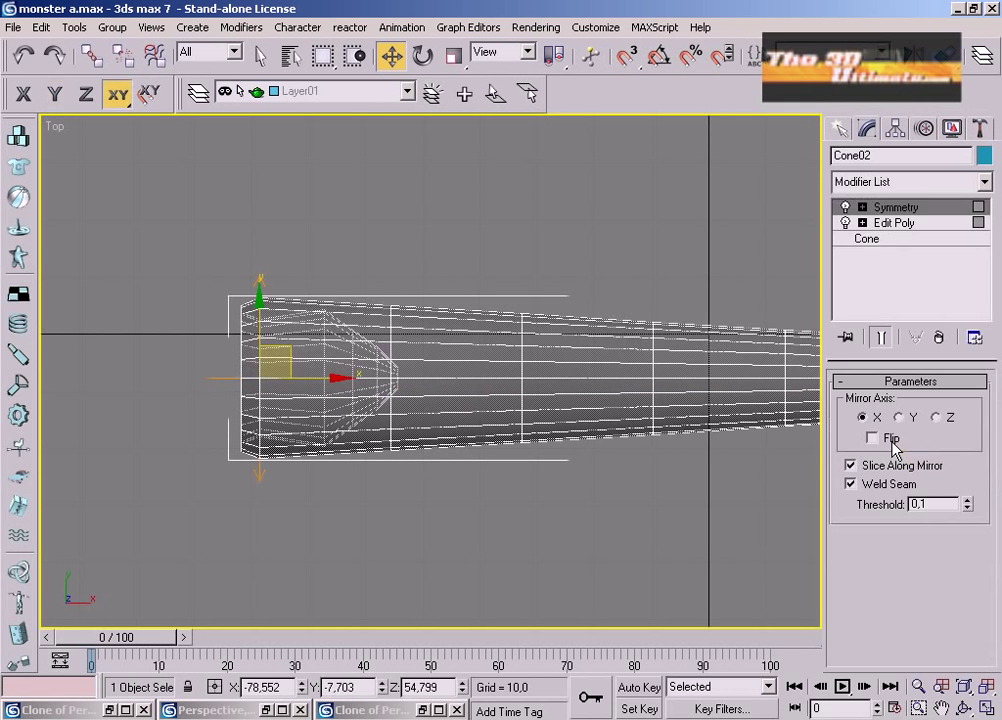
middle_click_drag(498, 447, 403, 418)
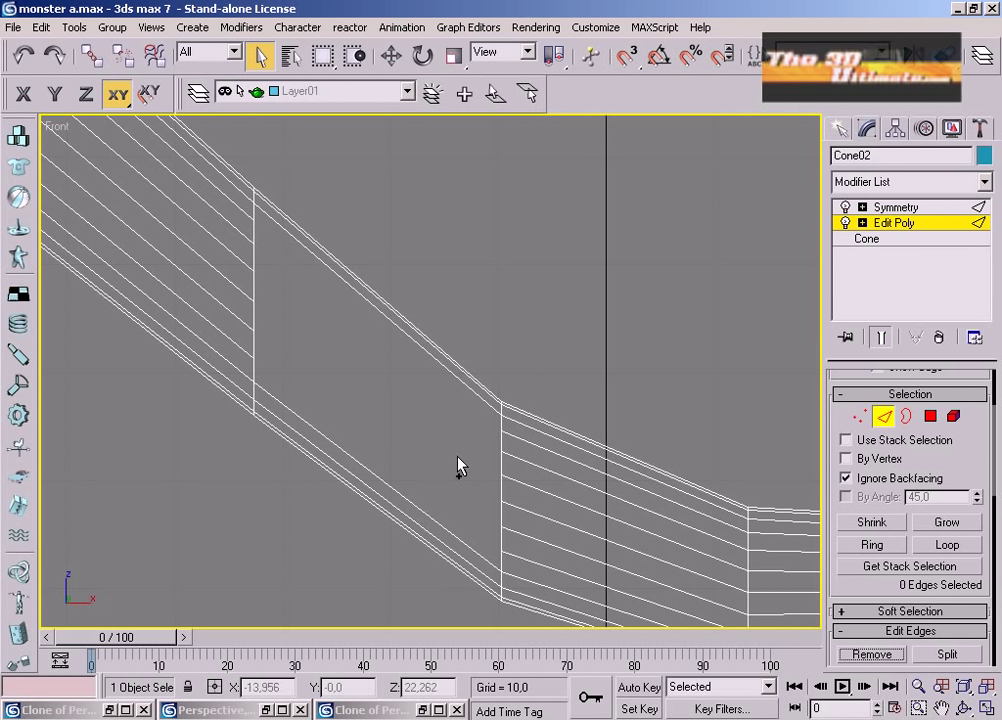
Remove the inner edges on the body's sloped side segment in Edit Poly and select the merged polygon.
key("ctrl+z")
left_click(894, 657)
left_click(930, 416)
left_click(383, 421)
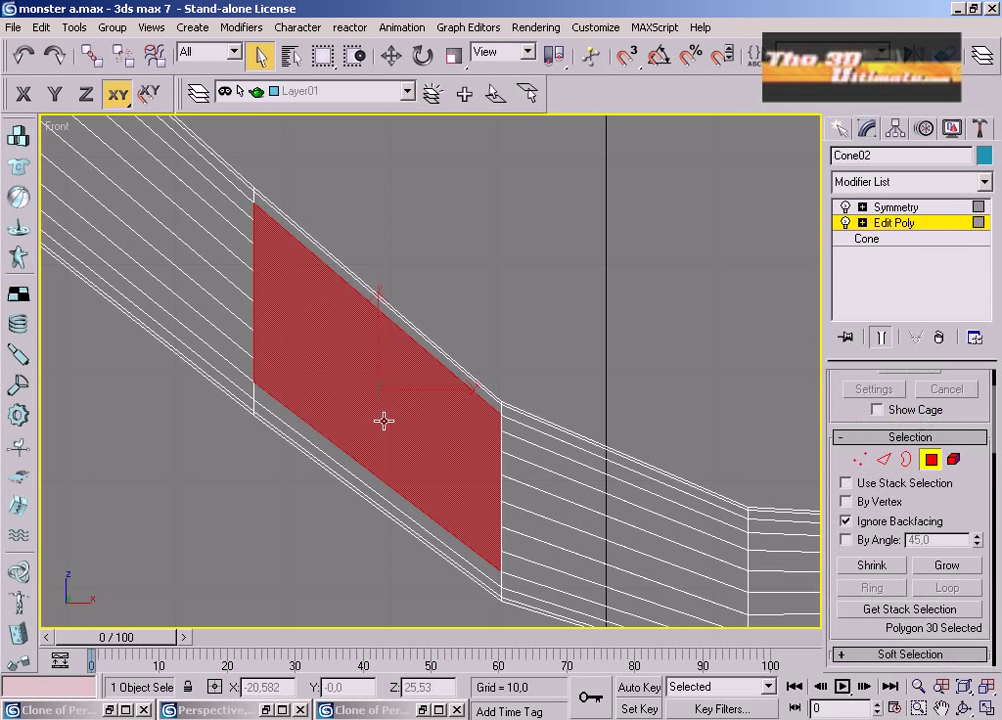
Try beveling the merged side polygon outward in the Top view and undo it.
right_click(363, 357)
left_click(332, 454)
key("t")
left_click_drag(456, 404, 430, 380)
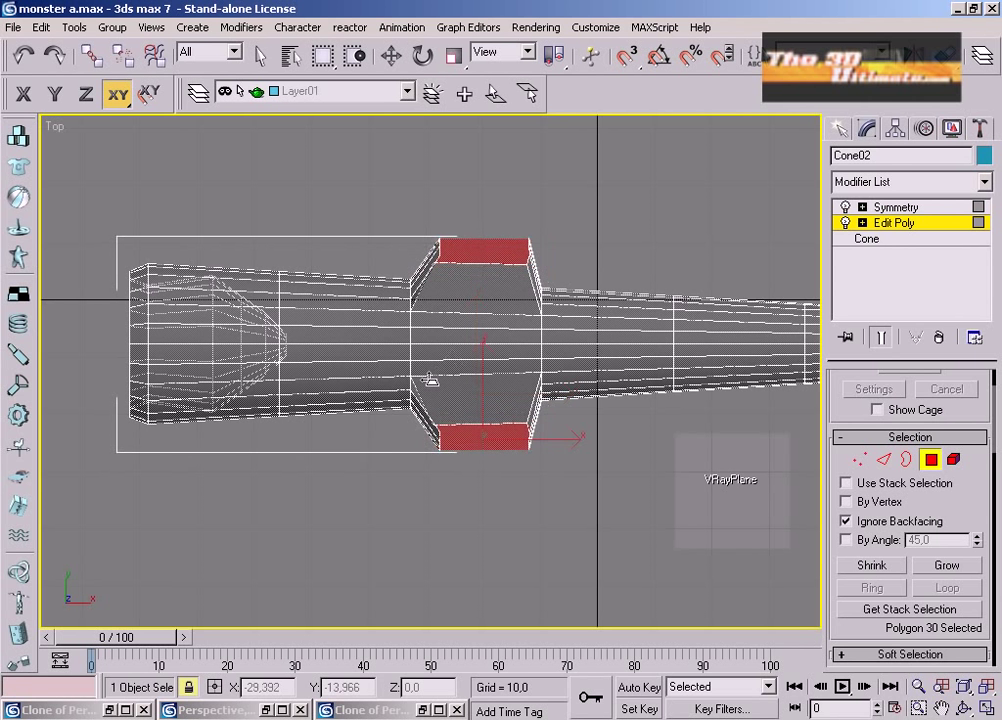
key("ctrl+z")
Try tessellating the merged side polygon and undo it.
key("f")
scroll(935, 600, "down", 10)
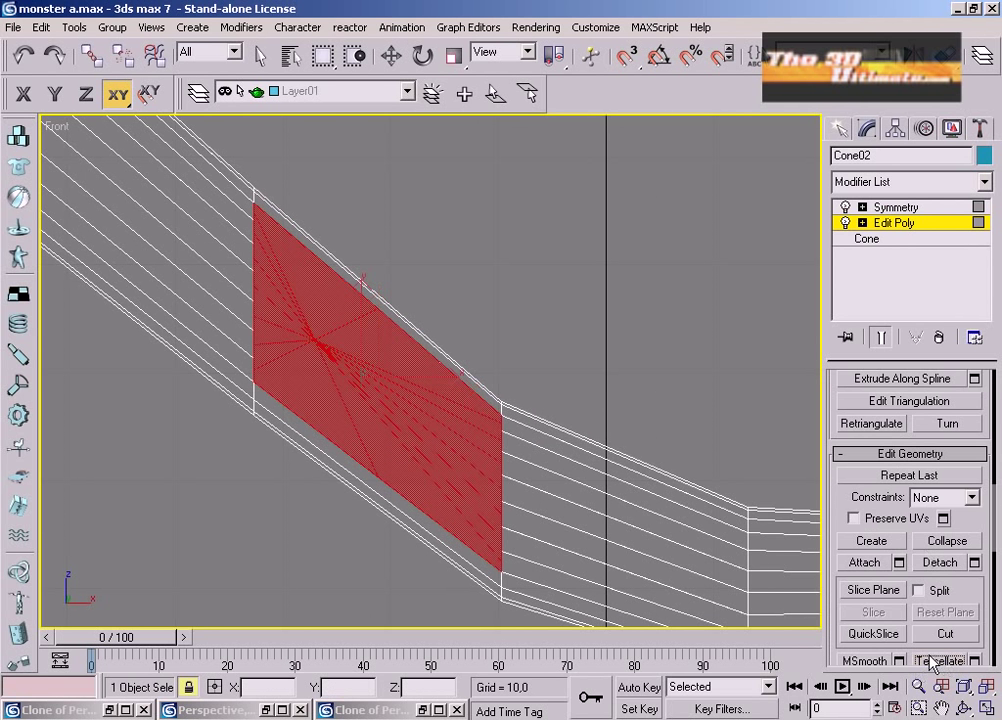
key("z")
key("t")
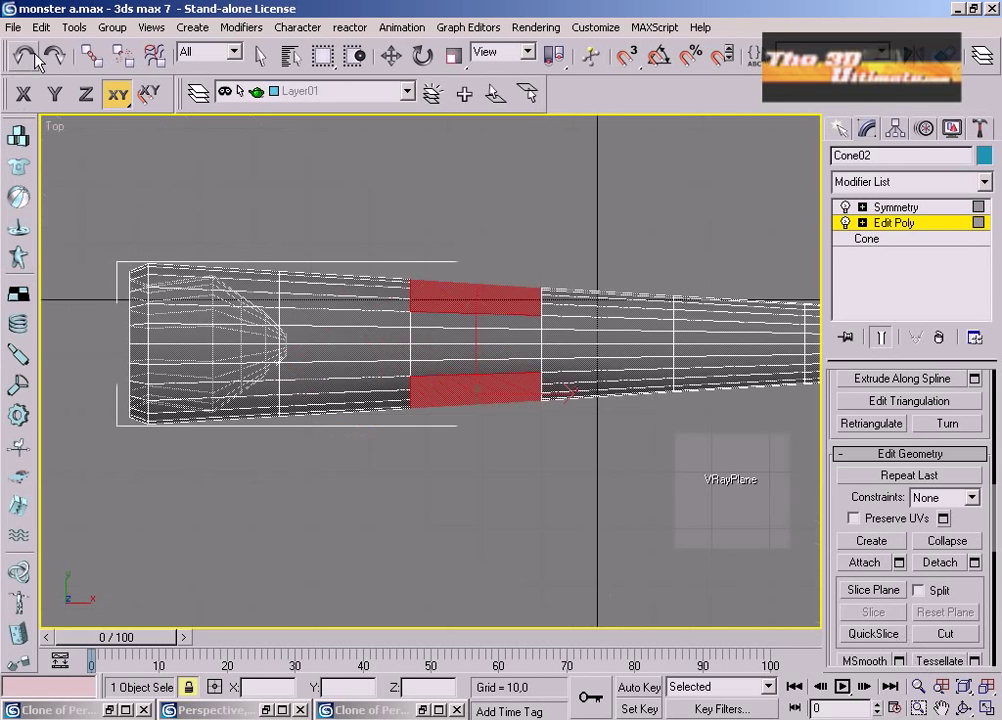
Try a longer, more strongly tapered bevel on the side polygon and return to the unbeveled shape.
right_click(416, 391)
left_click(408, 461)
left_click_drag(453, 389, 437, 331)
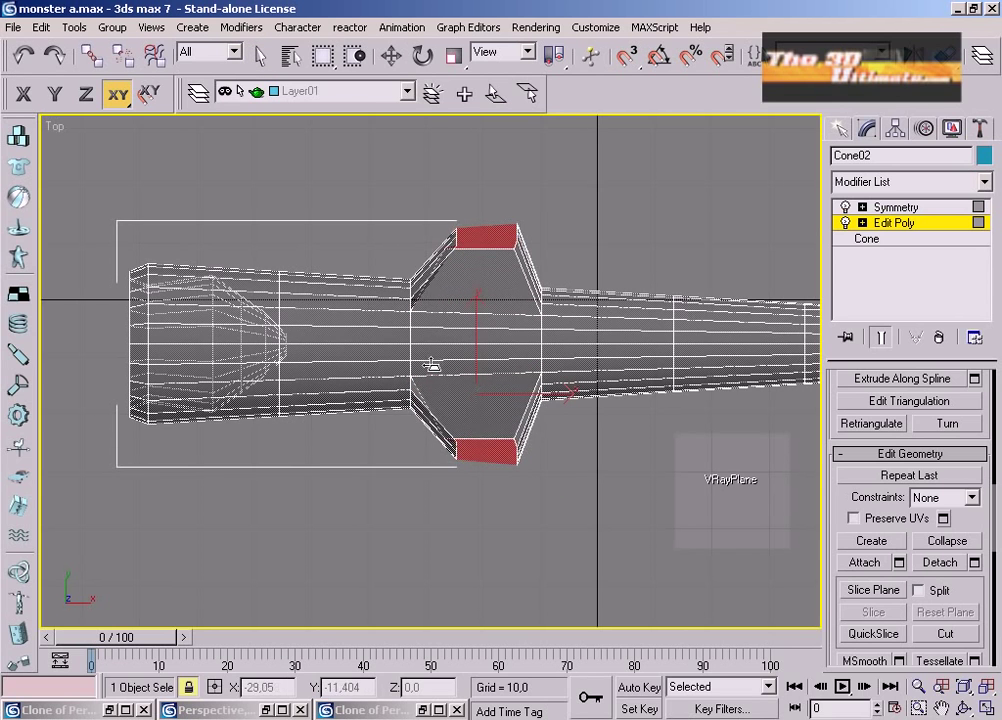
left_click(986, 708)
right_click(324, 577)
left_click(986, 708)
middle_click_drag(561, 485, 648, 277)
scroll(640, 350, "down", 3)
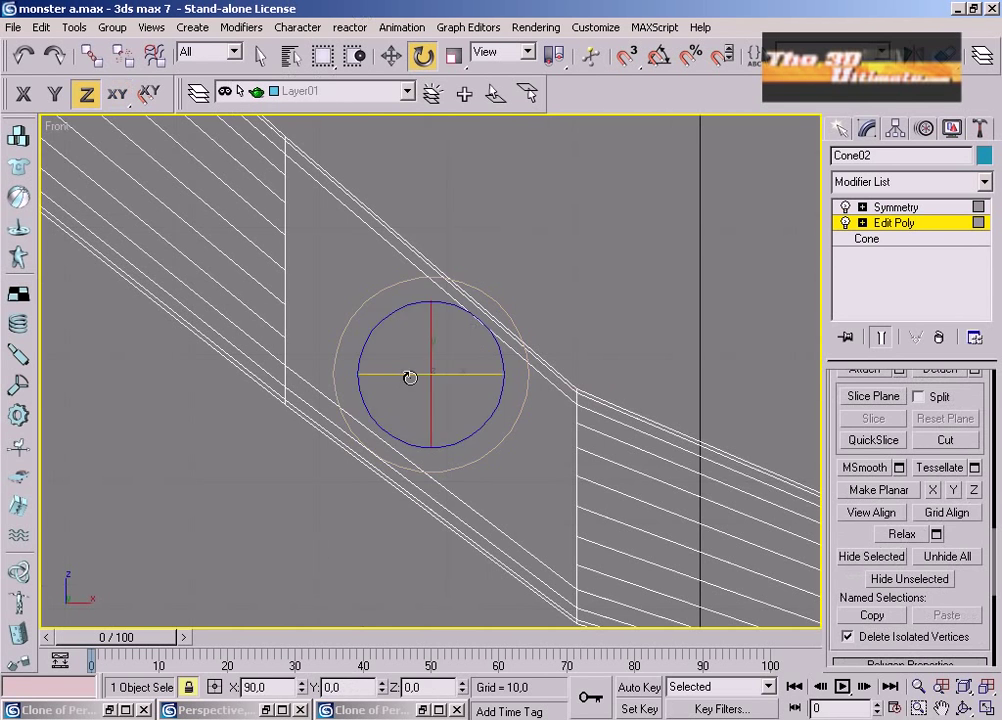
Bevel the merged side polygon outward as a tapered limb base and make its end face planar.
left_click(260, 55)
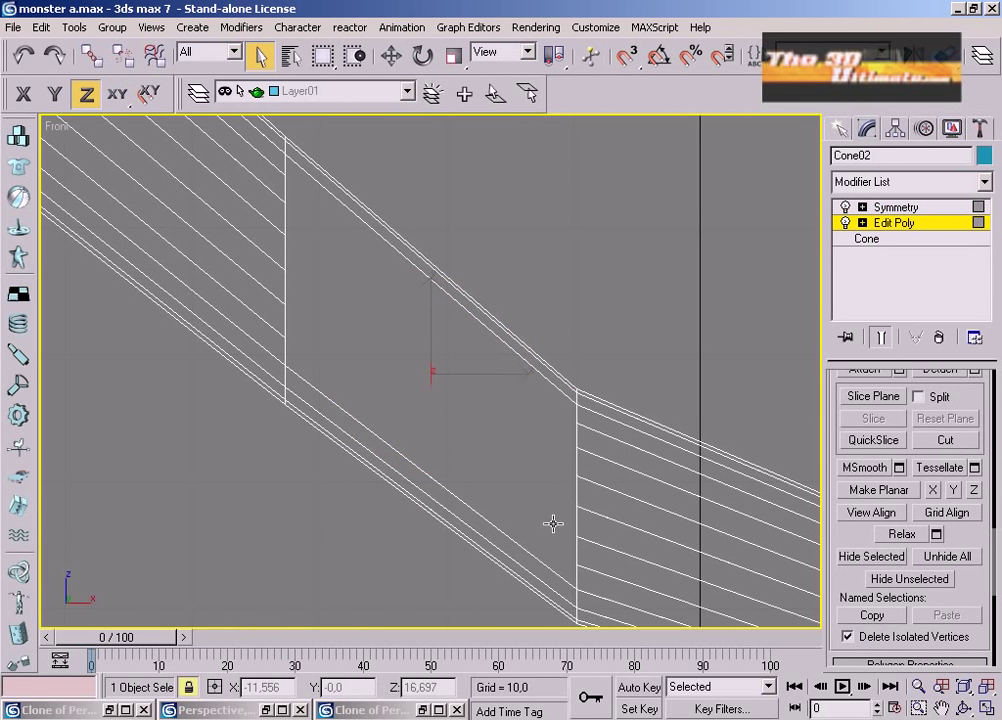
left_click(435, 400)
right_click(430, 394)
left_click(401, 463)
left_click_drag(646, 252, 648, 358)
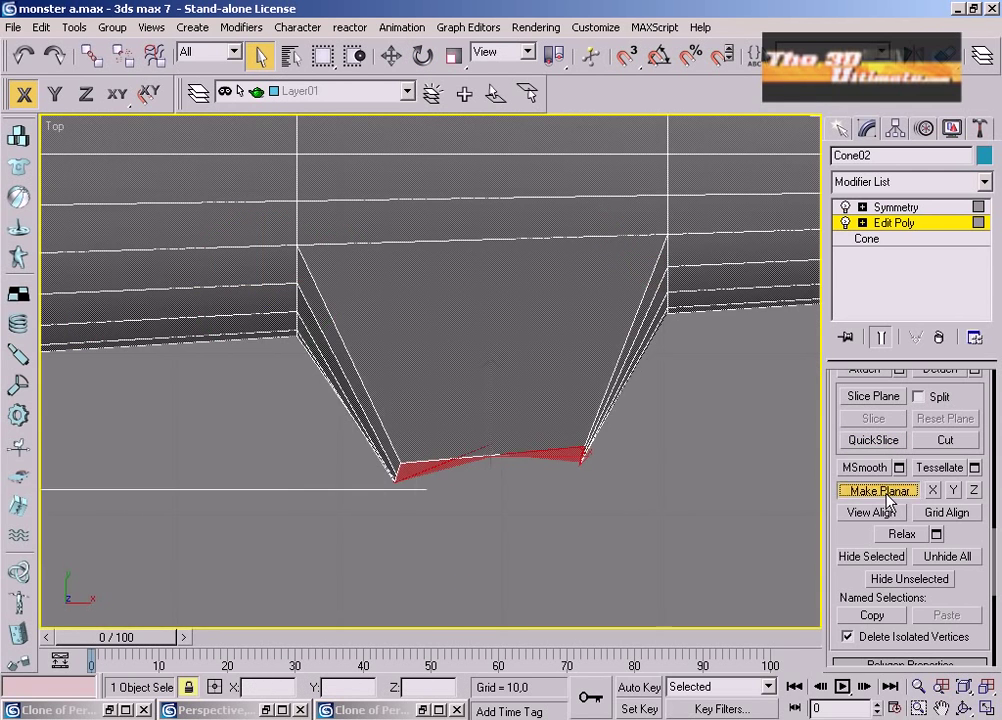
left_click(884, 494)
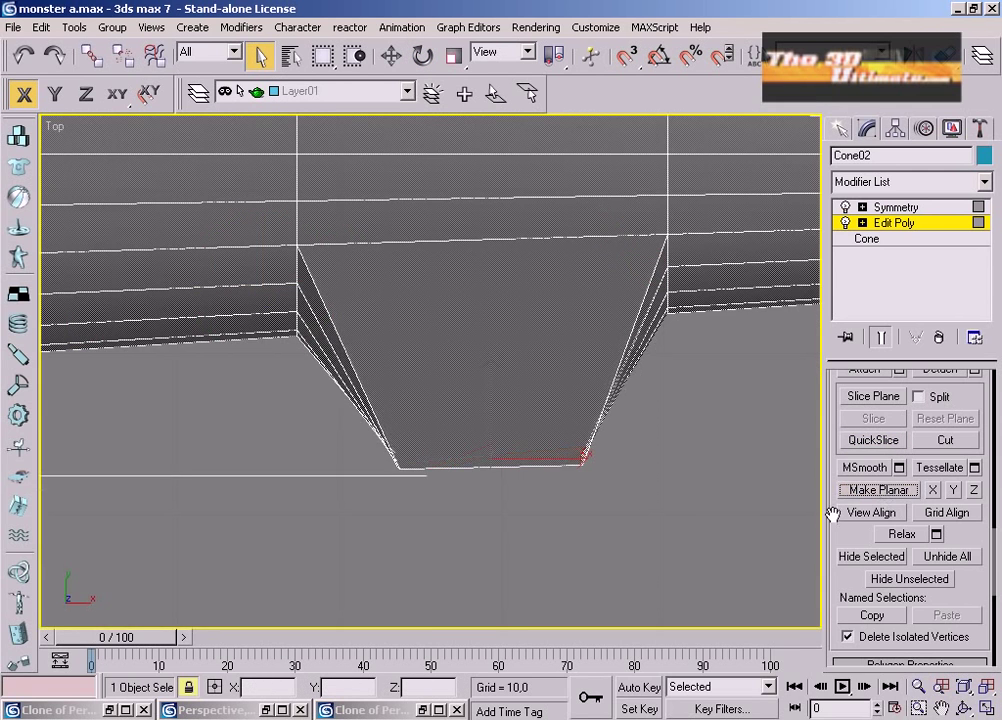
Adjust the angle of the limb base's end face in the Top view and activate Bevel for it.
left_click(986, 706)
left_click(423, 57)
left_click_drag(257, 291, 287, 275)
right_click(295, 275)
left_click(285, 346)
right_click(284, 273)
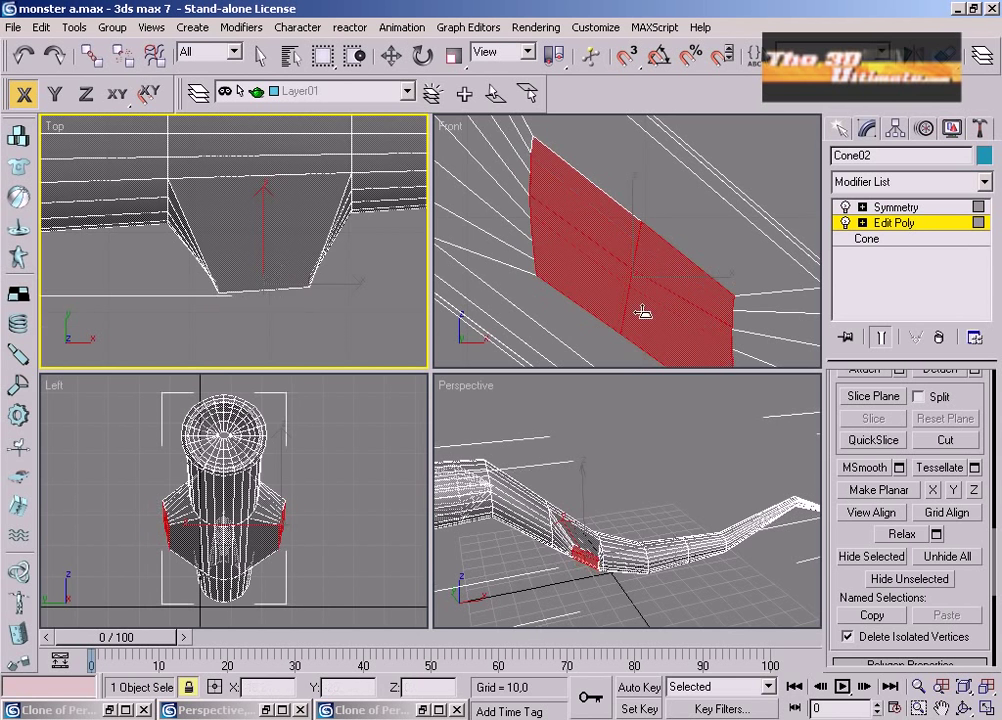
In the Front view, cut new edges across the limb polygons above and below the end face, starting from its outline vertices.
left_click(986, 708)
left_click(986, 708)
right_click(700, 320)
key("alt+w")
key("1")
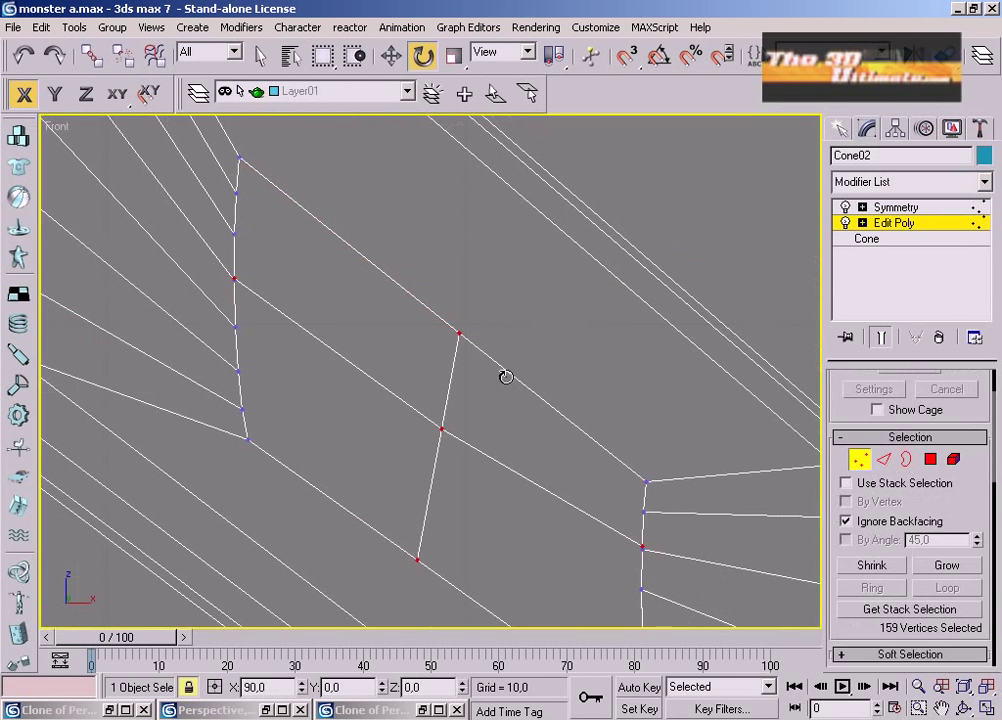
key("w")
left_click(904, 456)
left_click(934, 462)
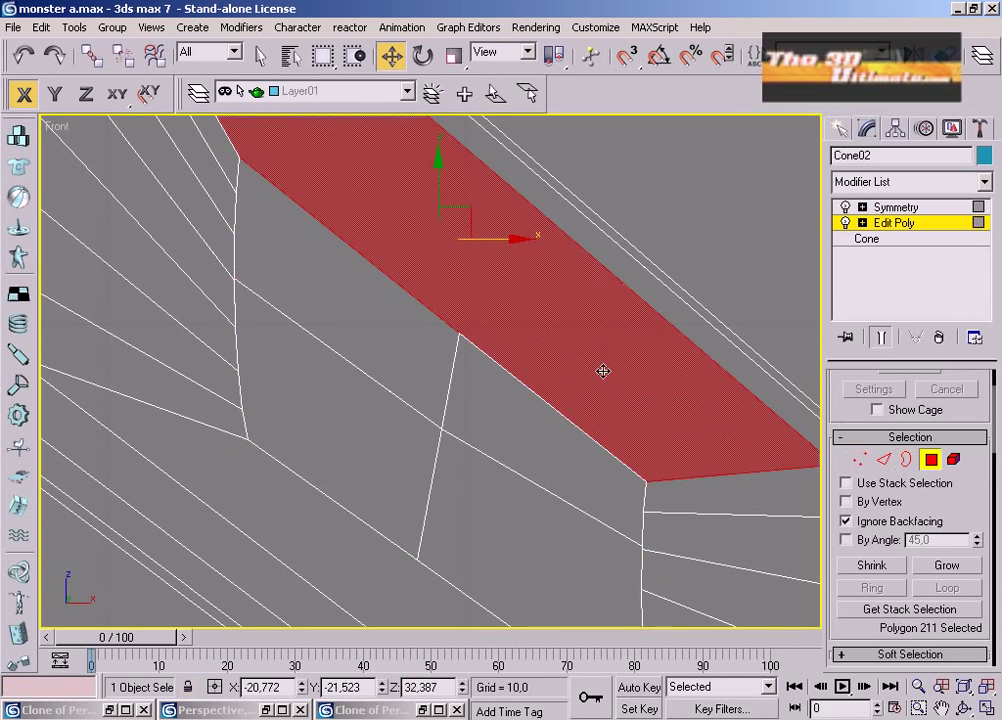
left_click(361, 562, "ctrl")
right_click(529, 304)
left_click(459, 338)
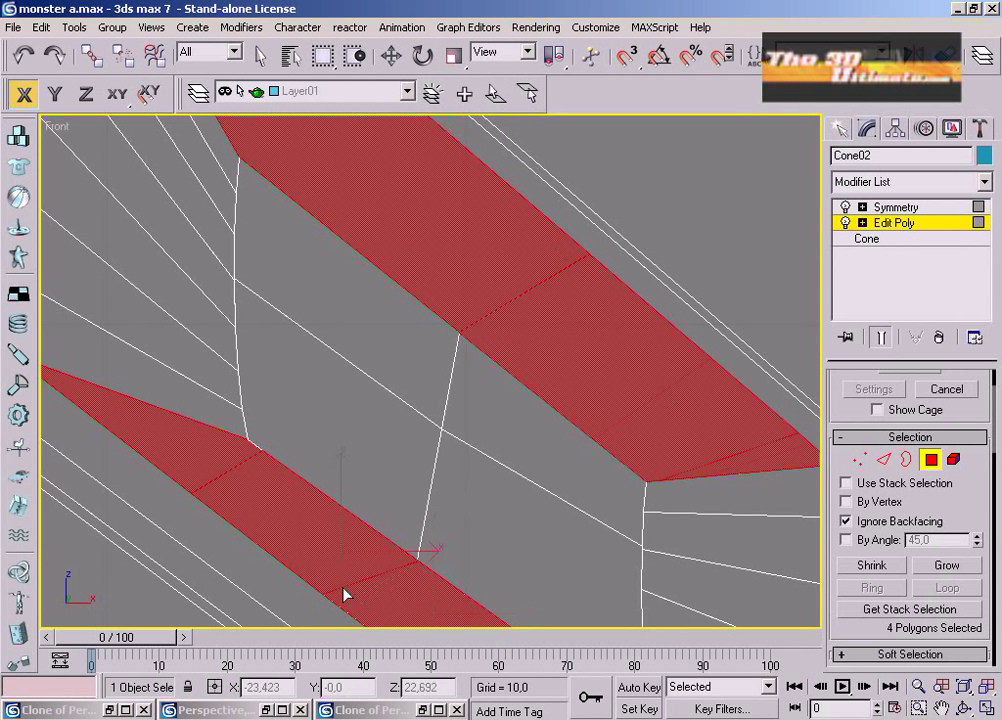
scroll(405, 600, "down", 2)
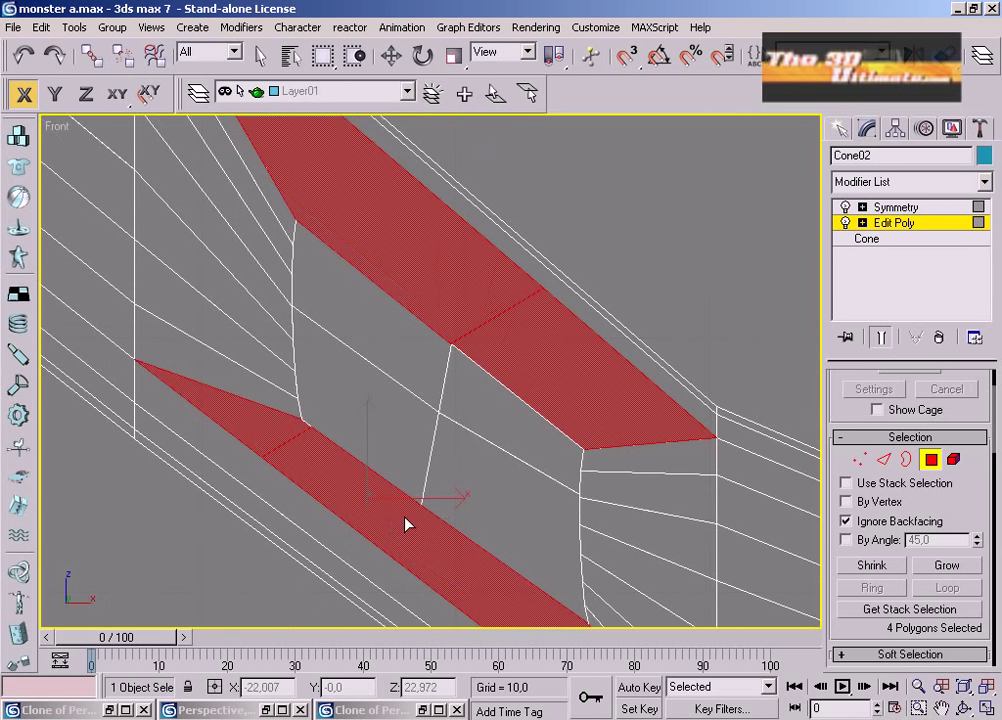
right_click(412, 519)
right_click(412, 519)
left_click(395, 455)
Move the upper and lower middle vertices of the limb's end face outward to round its outline in the Front view.
left_click(865, 462)
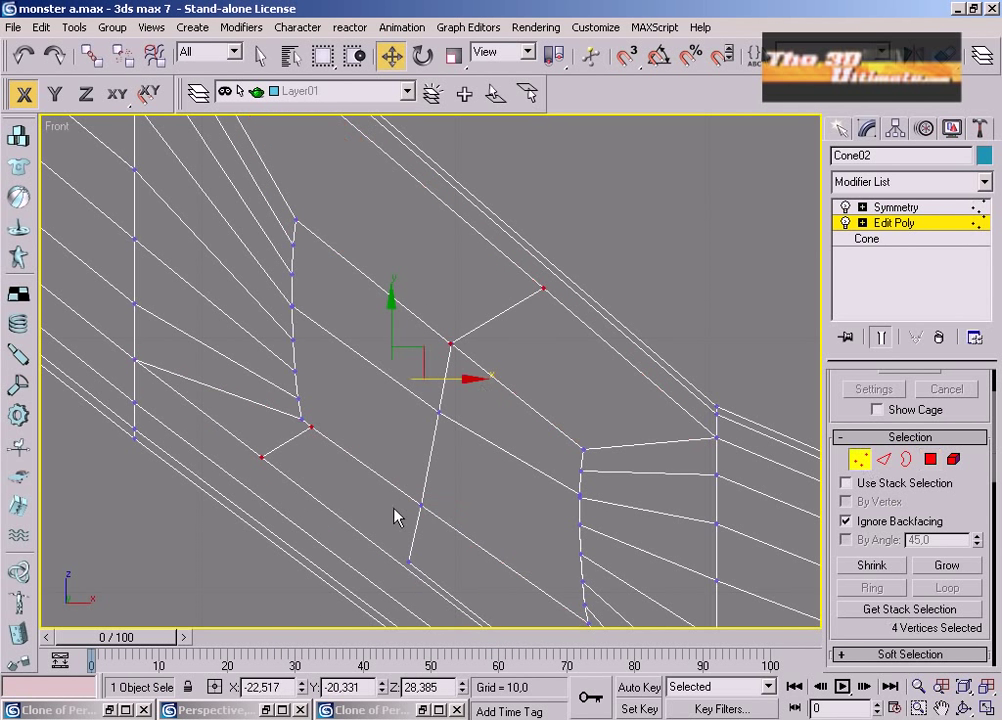
left_click(399, 568)
left_click(422, 509)
left_click_drag(447, 474, 421, 521)
left_click_drag(451, 344, 491, 303)
left_click_drag(481, 291, 495, 308)
scroll(943, 569, "down", 5)
left_click(941, 580)
left_click(263, 57)
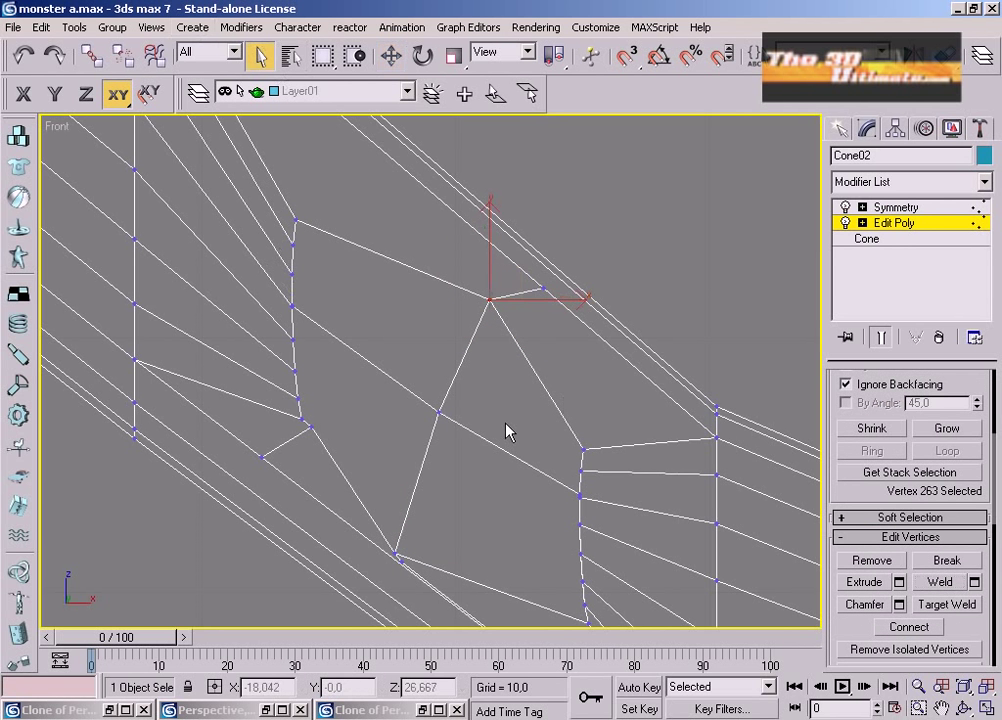
Select the four end polygons of the limb base and rotate them in the Top view.
key("5")
left_click(497, 416)
key("4")
left_click(497, 416)
left_click(425, 360, "ctrl")
left_click(462, 478, "ctrl")
left_click(389, 475, "ctrl")
key("t")
key("e")
left_click_drag(465, 470, 551, 571)
Bevel the four end polygons outward in the Top view to form the next limb segment.
left_click(986, 708)
middle_click_drag(230, 362, 252, 262)
right_click(251, 260)
left_click(218, 330)
left_click_drag(266, 220, 266, 107)
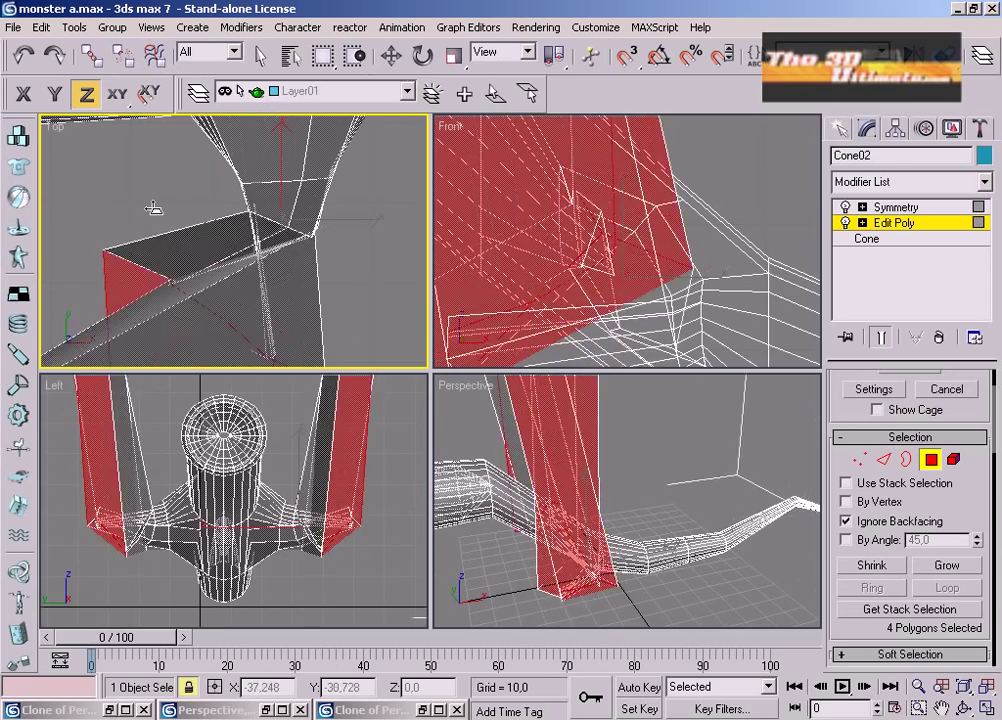
right_click(184, 233)
left_click_drag(277, 222, 267, 174)
left_click(307, 133)
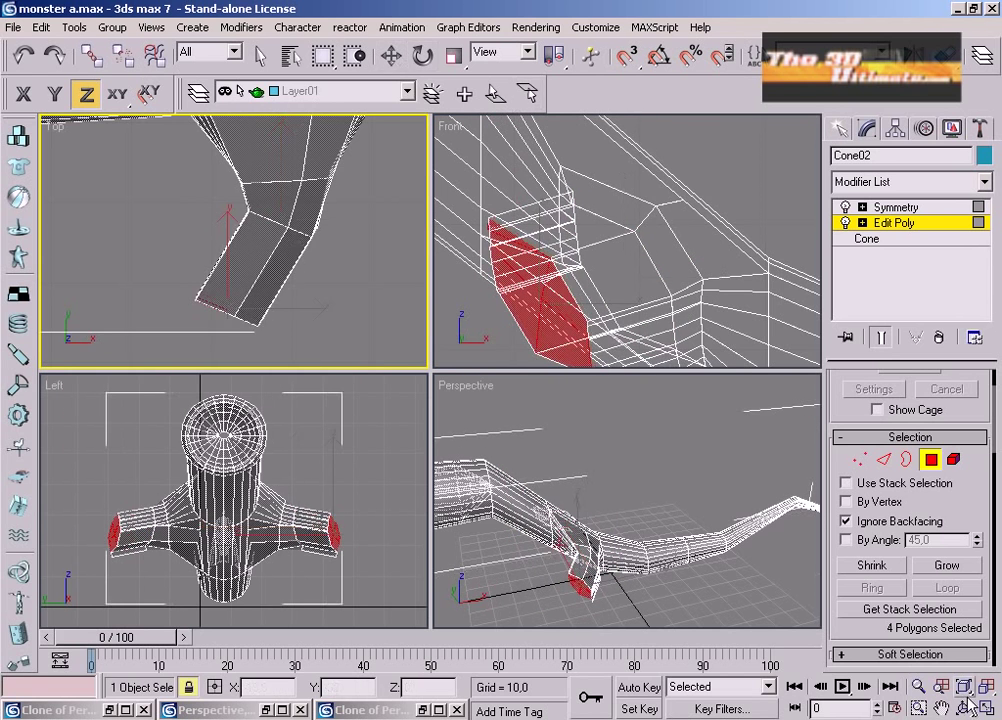
Rotate, scale down and reposition the new limb segment's end face in the Top view.
key("alt+w")
scroll(430, 400, "up", 4)
key("e")
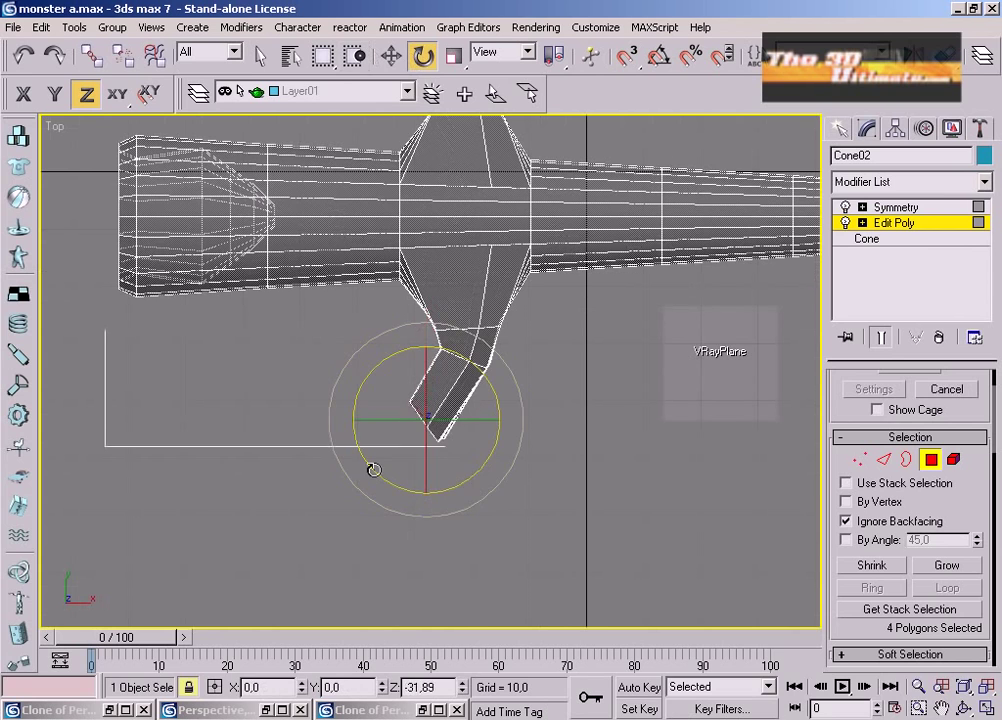
key("r")
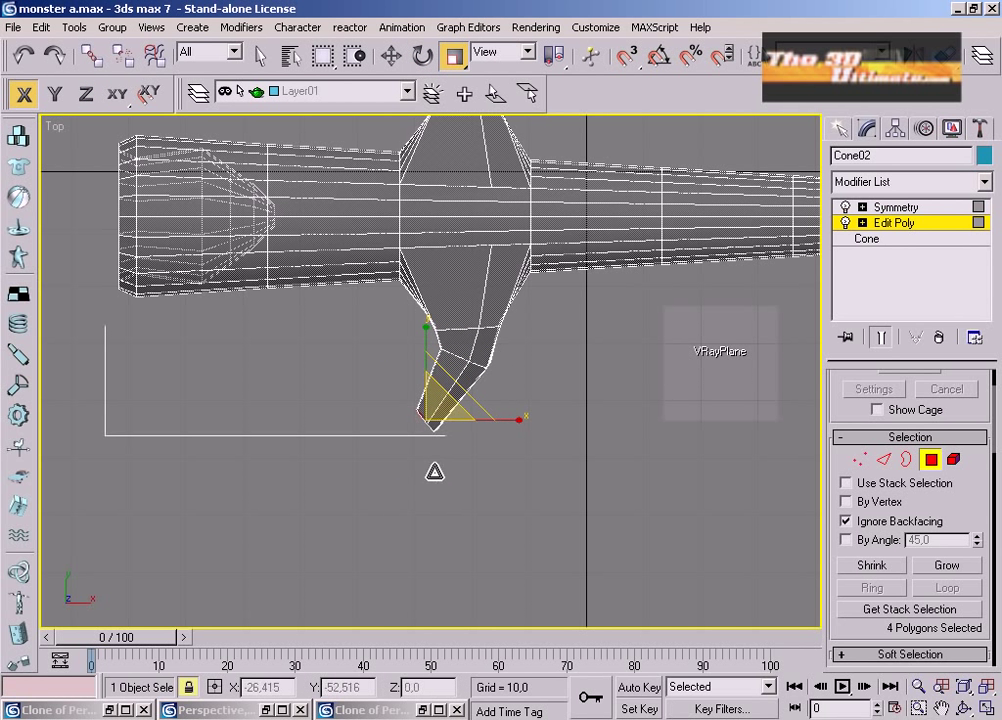
key("e")
key("w")
left_click_drag(432, 450, 492, 334)
Extrude the end polygons into another limb segment and move its end face in the Top view.
key("e")
right_click(337, 463)
left_click(320, 521)
left_click_drag(333, 465, 65, 344)
key("w")
left_click_drag(241, 411, 237, 440)
Raise the limb segment's end face in the Front view, then straighten and scale it.
key("alt+w")
right_click(637, 221)
key("alt+w")
scroll(465, 395, "down", 5)
scroll(409, 443, "up", 2)
left_click_drag(409, 443, 459, 386)
scroll(459, 386, "up", 3)
key("e")
left_click(455, 58)
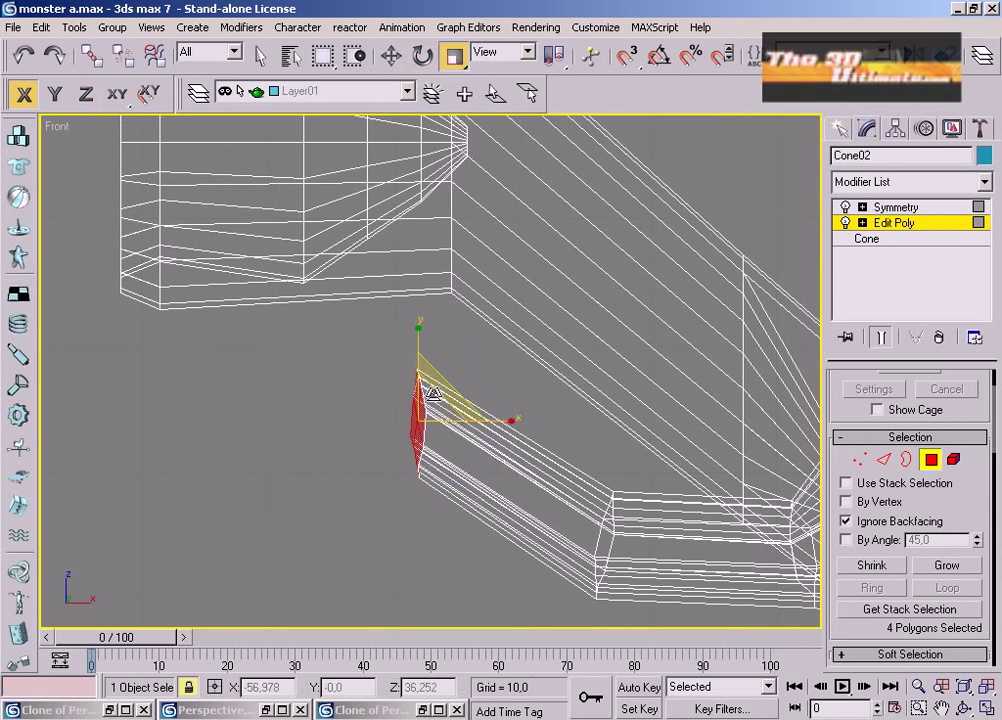
left_click_drag(427, 396, 420, 474)
Extrude the end polygons into a long thin segment and rotate its end face downward in the Front view.
right_click(417, 422)
left_click(389, 478)
left_click_drag(416, 424, 324, 69)
middle_click_drag(324, 310, 432, 77)
left_click(425, 60)
left_click_drag(177, 301, 250, 312)
Add a short joint section at the end of the thin limb segment and narrow its end face.
middle_click_drag(185, 300, 266, 465)
right_click(255, 412)
left_click(232, 485)
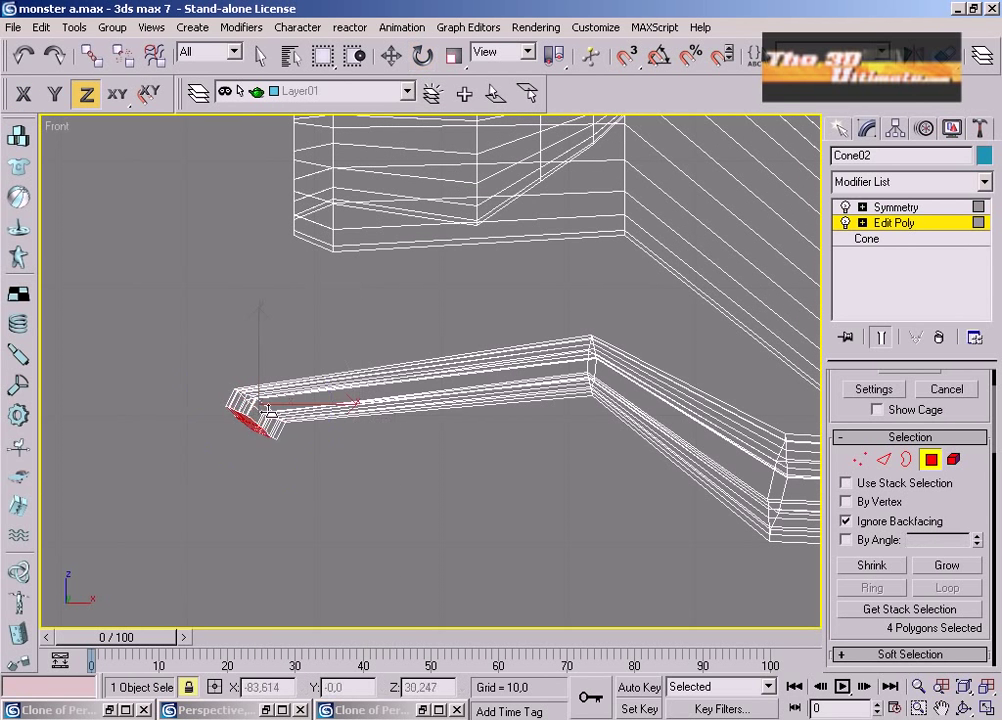
left_click_drag(263, 416, 262, 419)
right_click(260, 420)
right_click(260, 420)
right_click(260, 420)
left_click(236, 506)
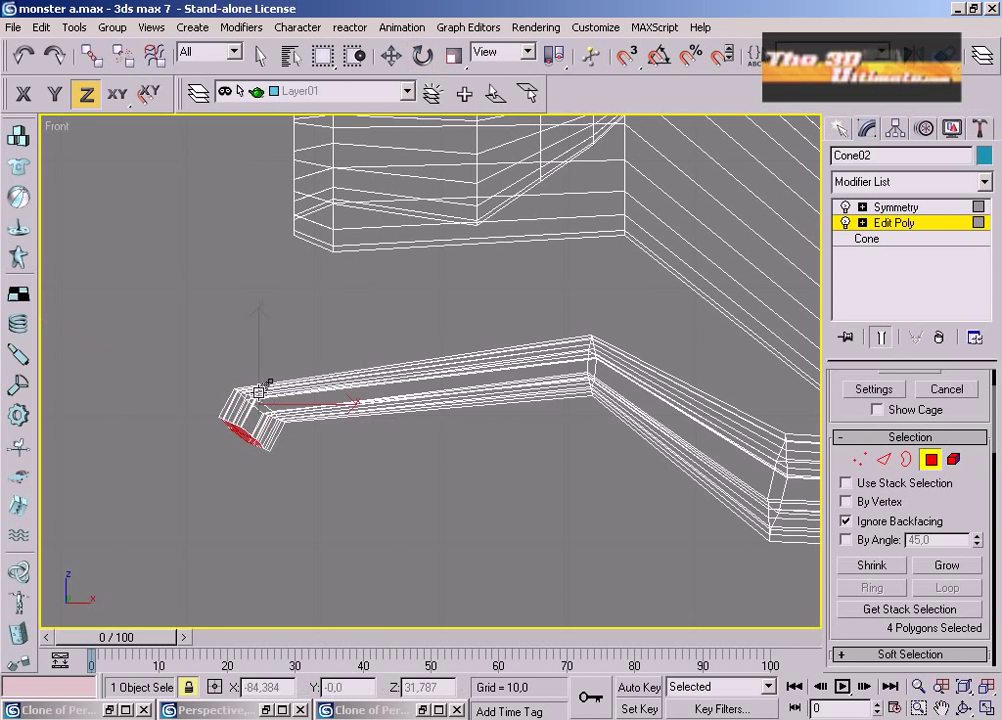
left_click(455, 57)
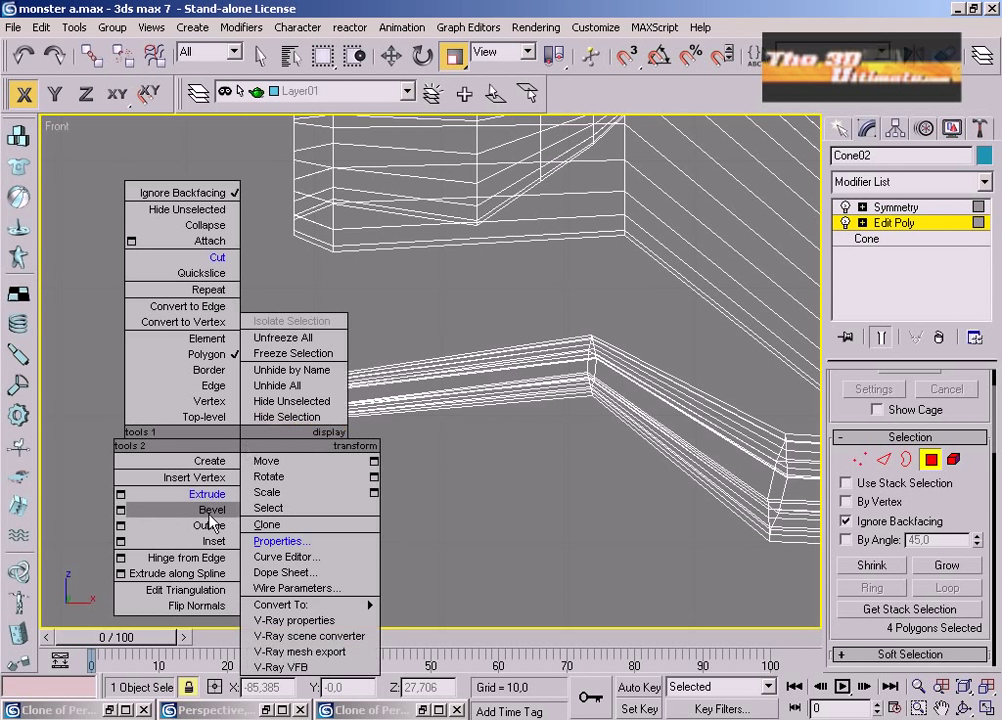
left_click(211, 510)
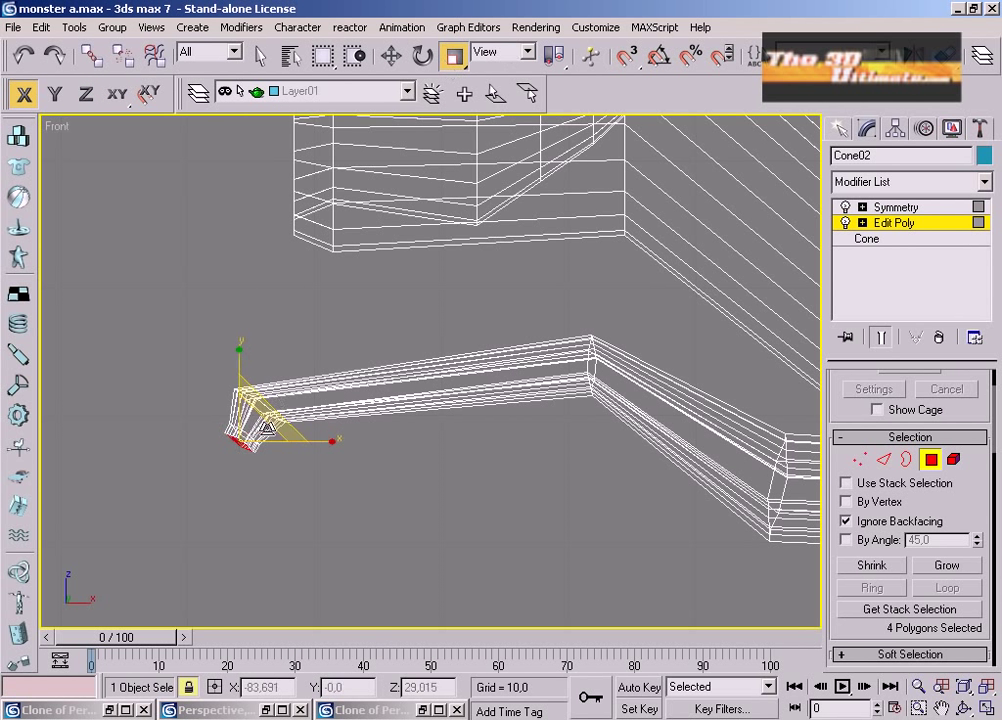
Extrude the end polygons downward as the start of the lower leg and scale the end face wider.
right_click(250, 459)
left_click(216, 514)
left_click_drag(242, 475, 241, 368)
middle_click_drag(248, 380, 298, 229)
scroll(298, 229, "down", 3)
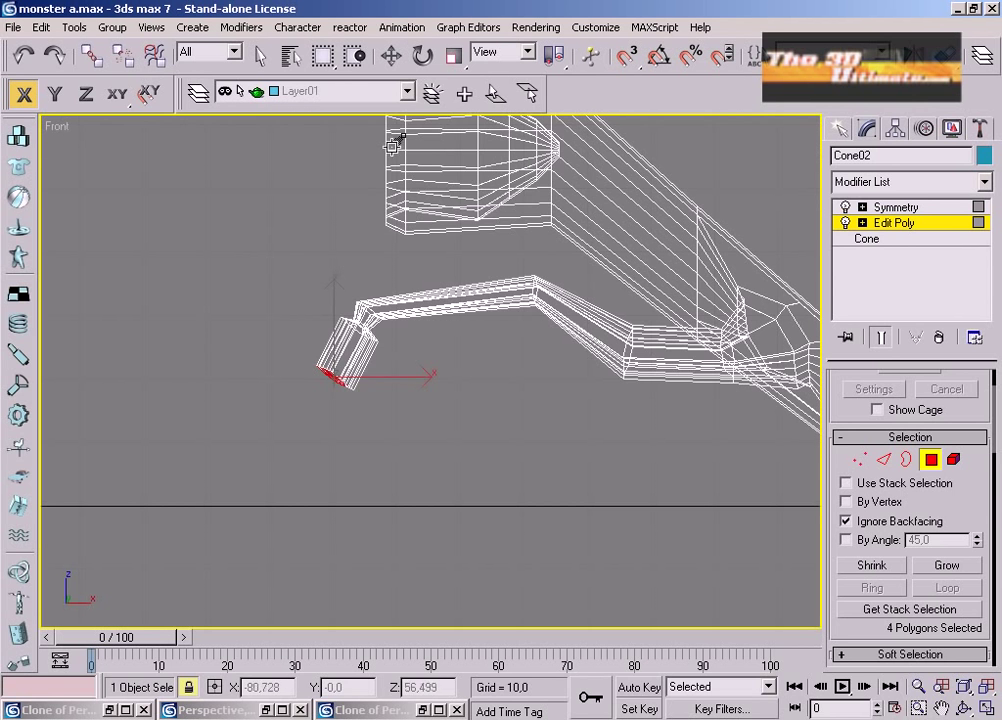
left_click_drag(357, 374, 345, 232)
Rotate and scale the lower leg's end face in the Left view.
left_click(986, 708)
right_click(112, 273)
middle_click_drag(213, 284, 350, 295)
right_click(325, 547)
left_click(986, 708)
scroll(580, 608, "up", 3)
middle_click_drag(580, 608, 436, 546)
left_click(425, 62)
left_click_drag(611, 474, 480, 480)
left_click_drag(664, 412, 641, 416)
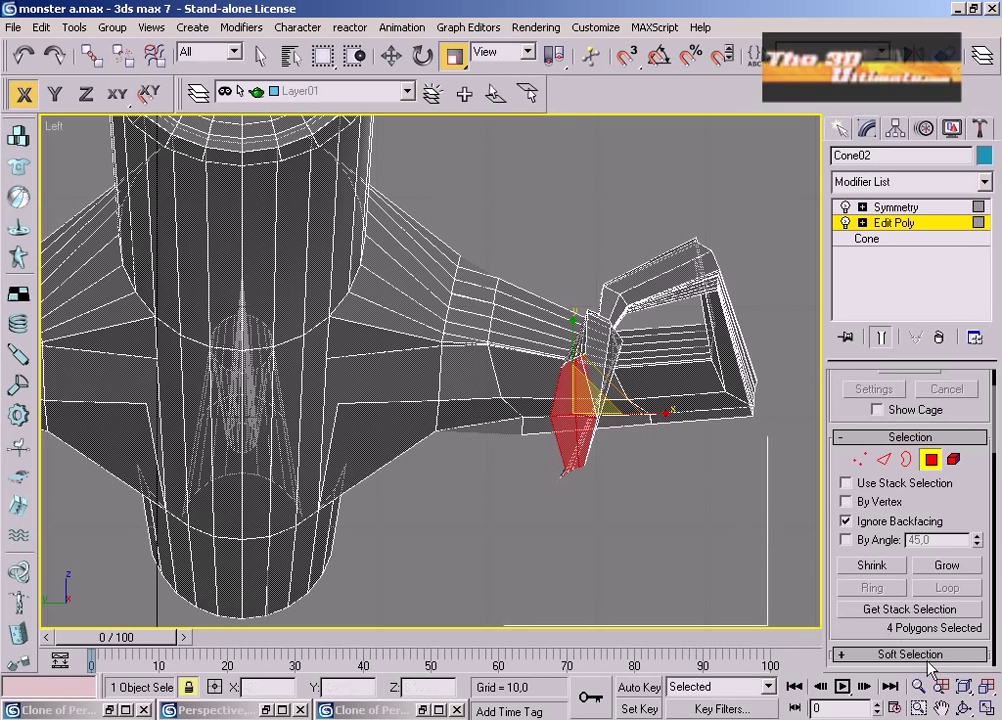
In the Front view, rotate the lower leg's end face, extrude the next leg segment and enlarge its end.
left_click(984, 706)
right_click(569, 243)
left_click(984, 706)
middle_click_drag(474, 392, 694, 396)
scroll(690, 396, "up", 4)
left_click(424, 58)
left_click_drag(192, 268, 187, 148)
right_click(193, 315)
left_click(160, 370)
left_click_drag(193, 316, 182, 174)
middle_click_drag(196, 223, 330, 134)
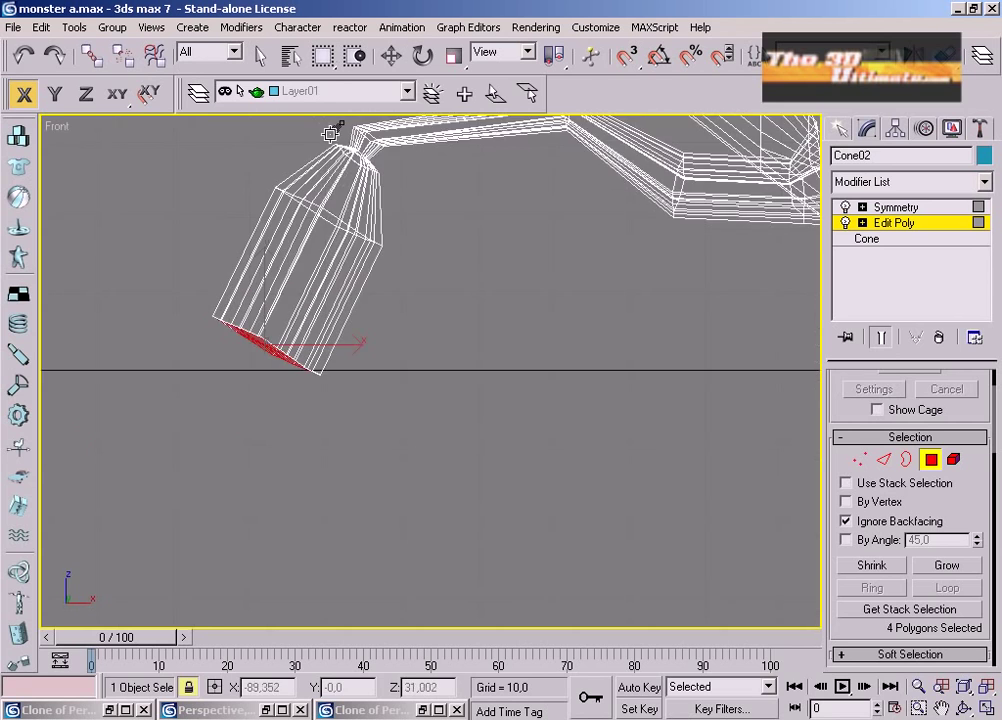
left_click_drag(271, 327, 261, 183)
Extend the lower leg with another segment and rotate its end face to begin curving the leg inward.
key("e")
key("F7")
left_click_drag(253, 519, 273, 506)
middle_click_drag(273, 506, 289, 332)
Extrude two further segments toward the leg's tip, rotating and narrowing the joint between them.
right_click(152, 418)
left_click(150, 390)
left_click_drag(182, 345, 160, 206)
scroll(228, 353, "down", 4)
scroll(230, 354, "up", 2)
middle_click_drag(268, 358, 178, 331)
left_click(424, 57)
left_click_drag(217, 475, 253, 433)
left_click(456, 56)
left_click_drag(257, 386, 258, 474)
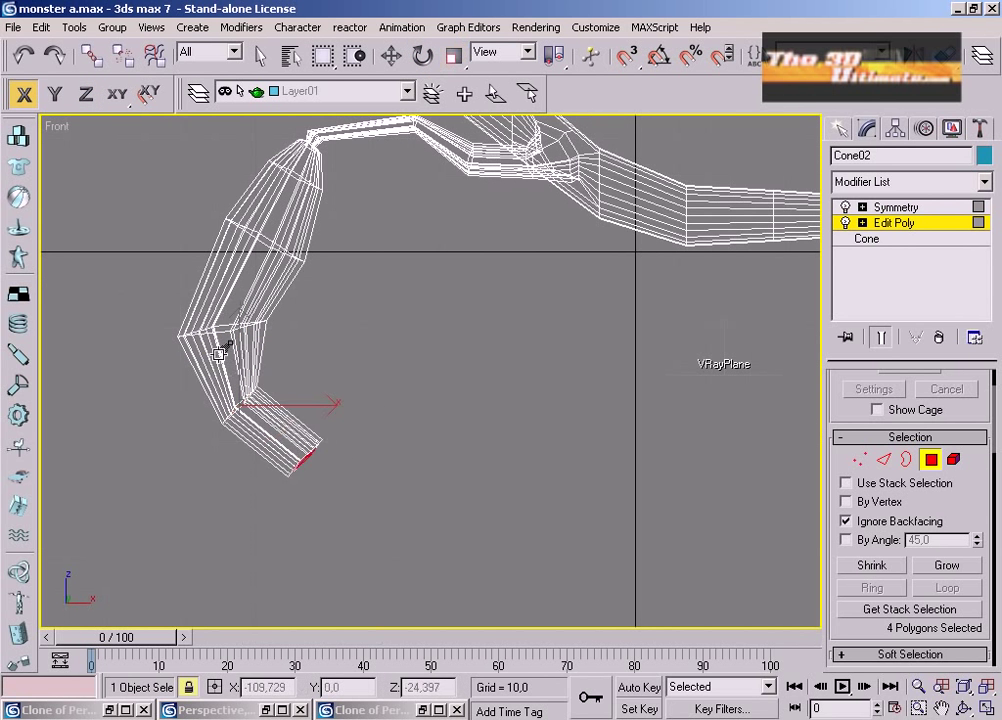
Scale the last end face of the leg down to a sharp tip.
scroll(219, 360, "up", 3)
middle_click_drag(217, 370, 277, 311)
key("r")
left_click_drag(218, 448, 220, 613)
scroll(223, 417, "down", 3)
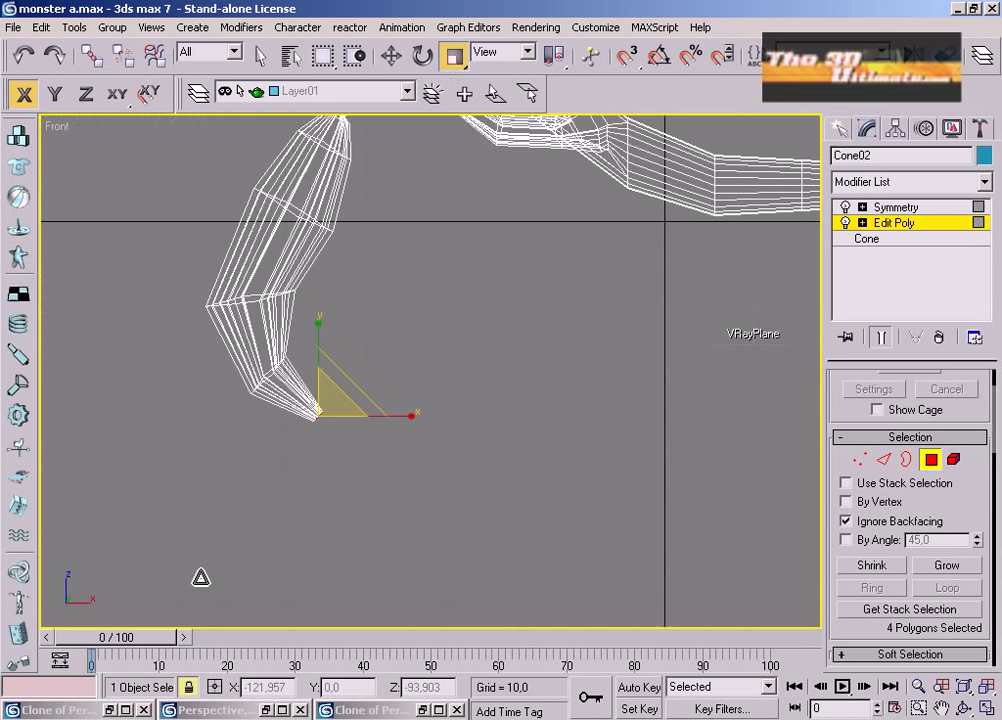
Move the inner vertices of the lower leg's middle ring up and outward to smooth the inside curve.
middle_click_drag(282, 302, 377, 400)
key("1")
scroll(347, 503, "up", 3)
left_click_drag(232, 453, 232, 453)
key("w")
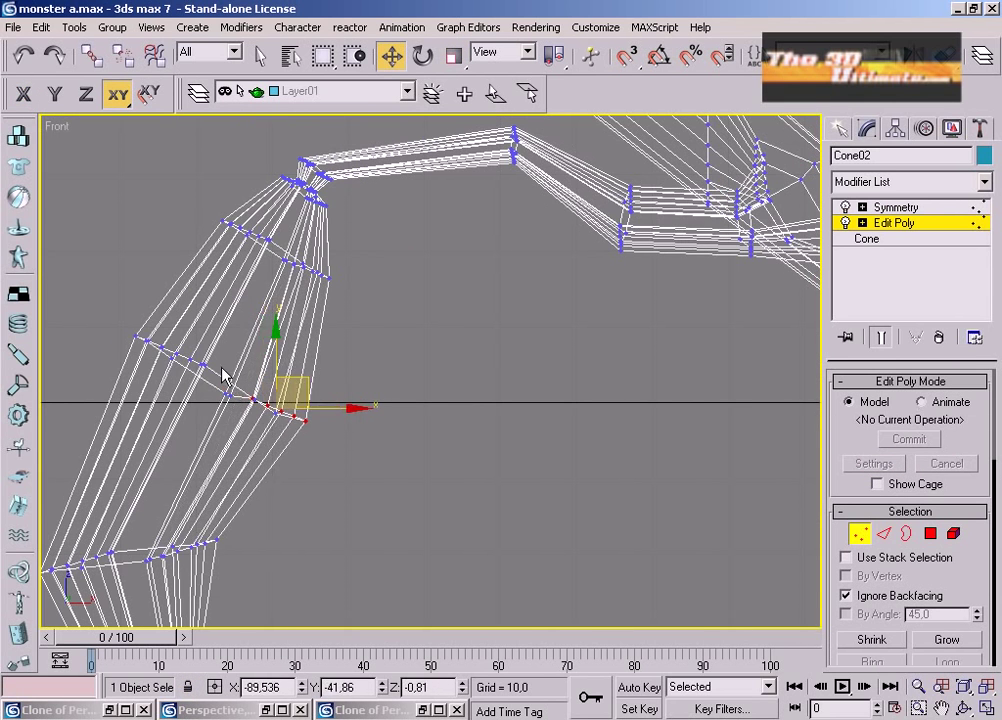
left_click_drag(301, 386, 282, 377)
left_click(346, 458)
Move the leg's tip vertices down and inward to lengthen the point.
scroll(347, 460, "down", 3)
middle_click_drag(372, 557, 354, 517)
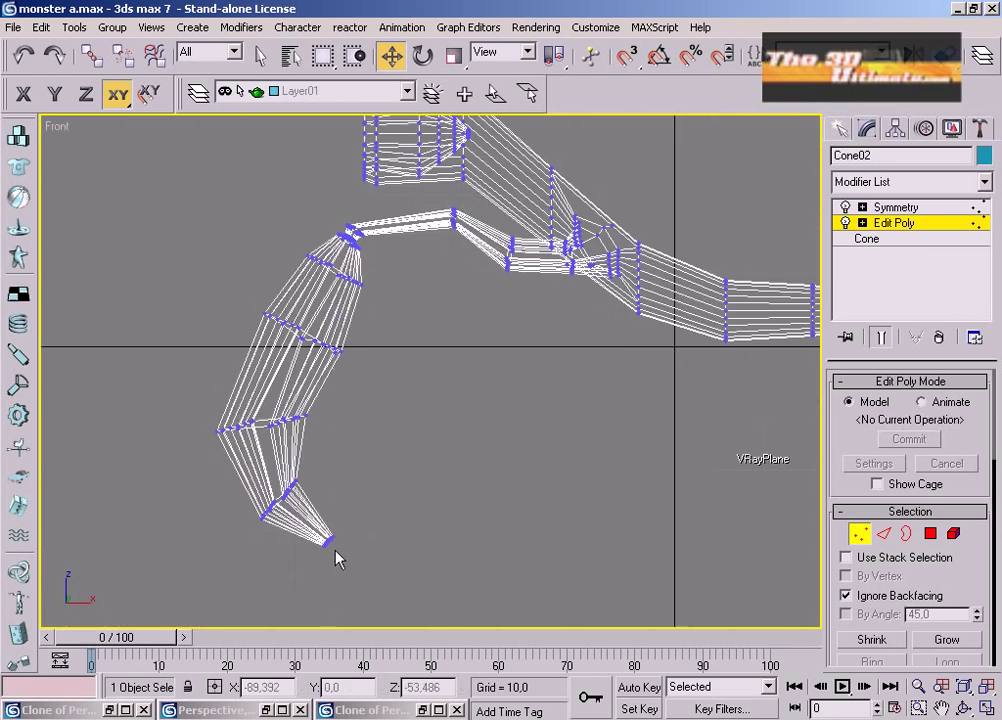
left_click_drag(352, 531, 370, 546)
key("space")
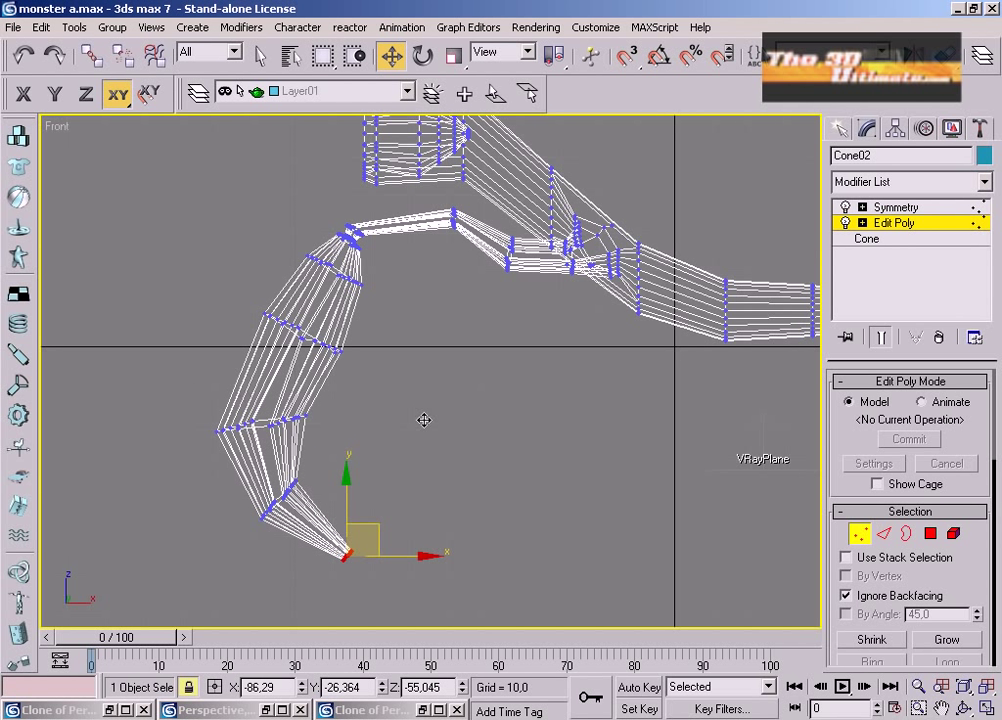
middle_click_drag(368, 441, 388, 374)
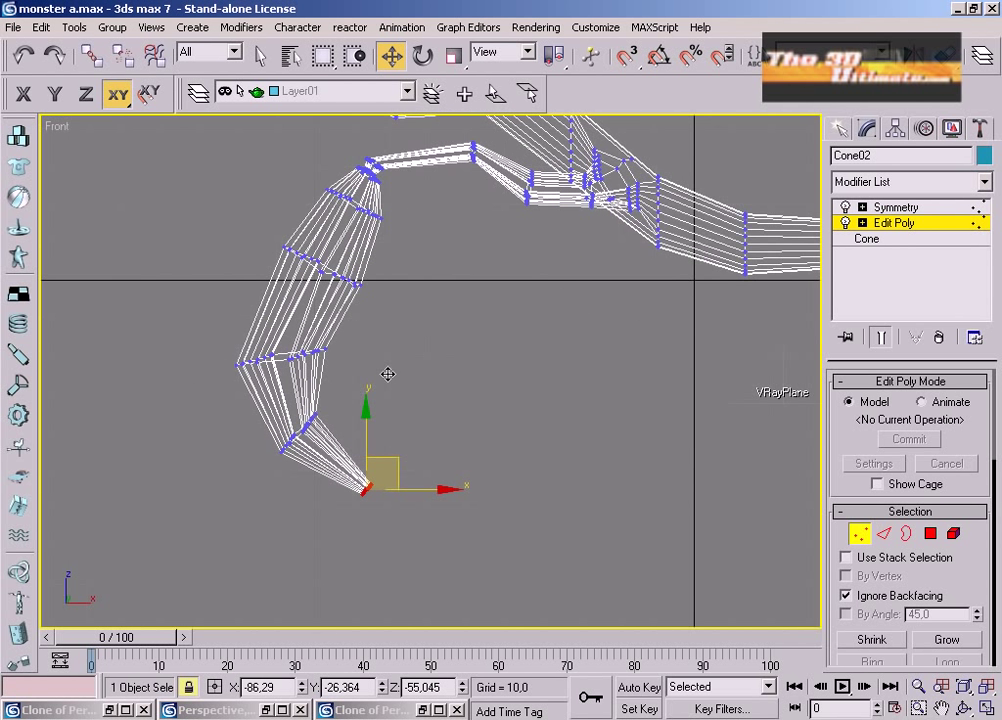
Select the lower leg's polygons and apply an Optimize modifier to them.
left_click(931, 534)
left_click_drag(212, 251, 425, 476)
scroll(291, 239, "up", 3)
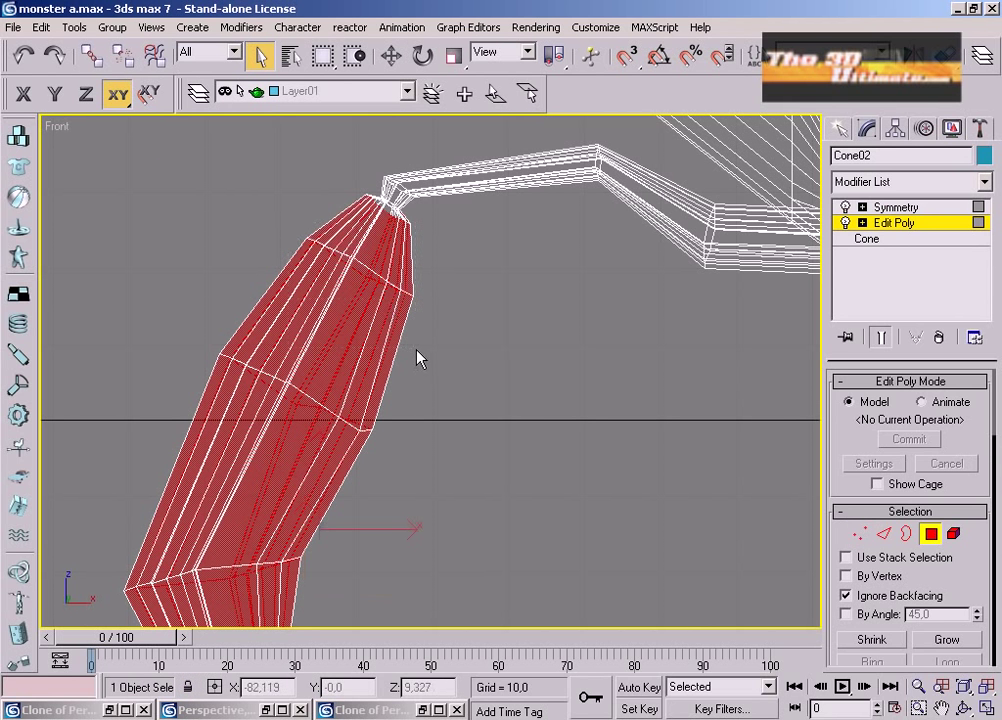
left_click(891, 186)
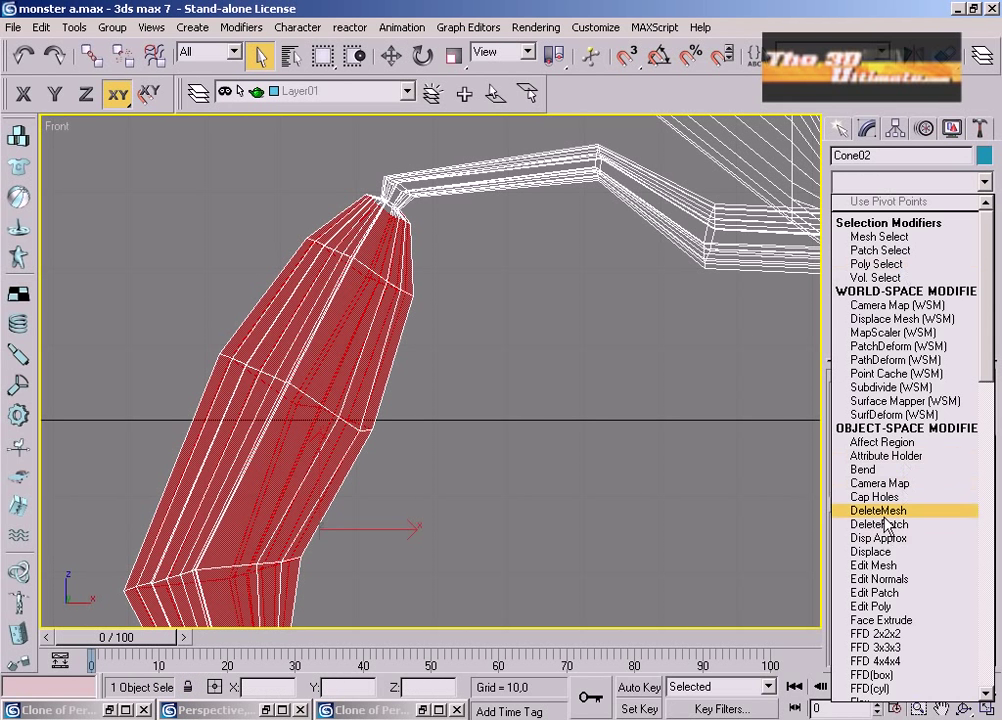
key("o")
left_click(855, 203)
left_click(863, 578)
scroll(572, 467, "down", 4)
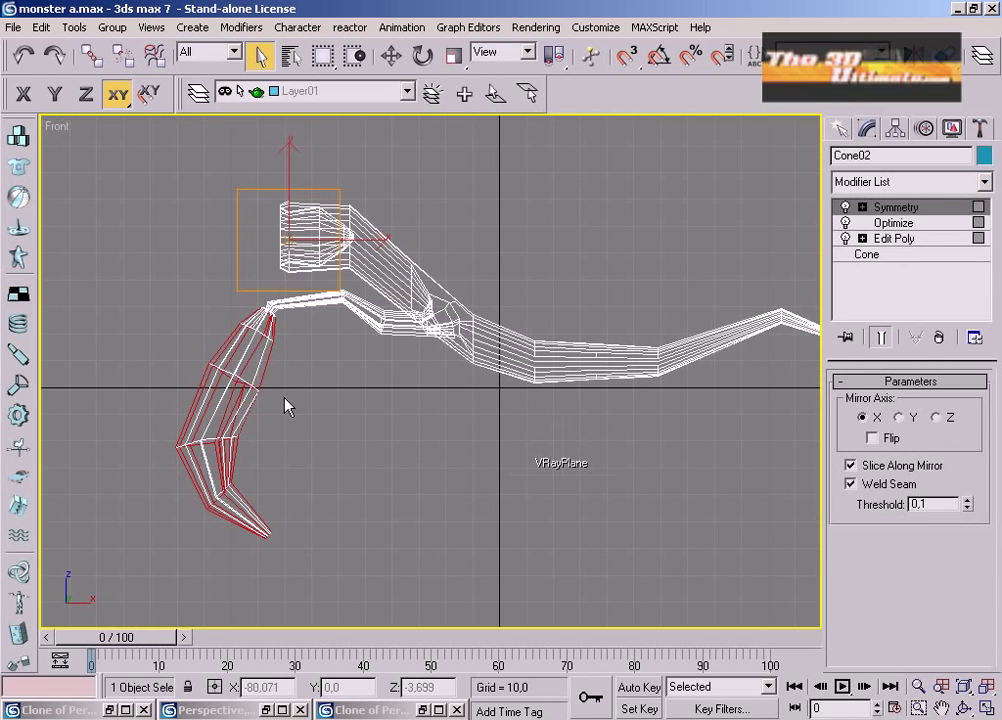
Return to Edit Poly and extend the polygon selection up the thin limb segments, with Ignore Backfacing turned off.
scroll(285, 400, "up", 8)
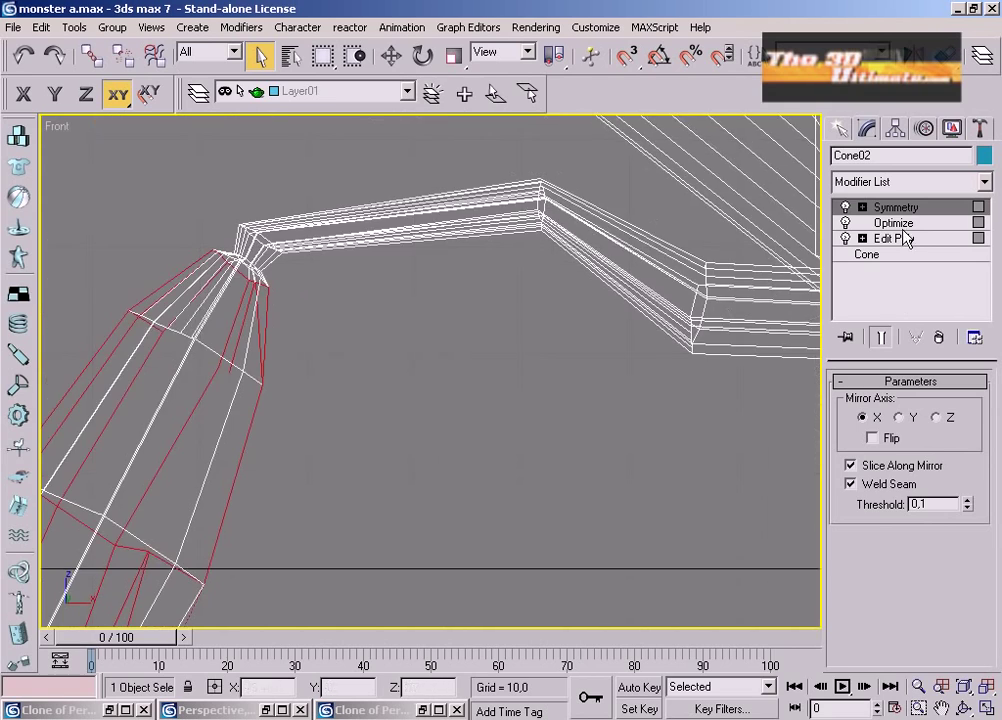
left_click(895, 239)
left_click(940, 640)
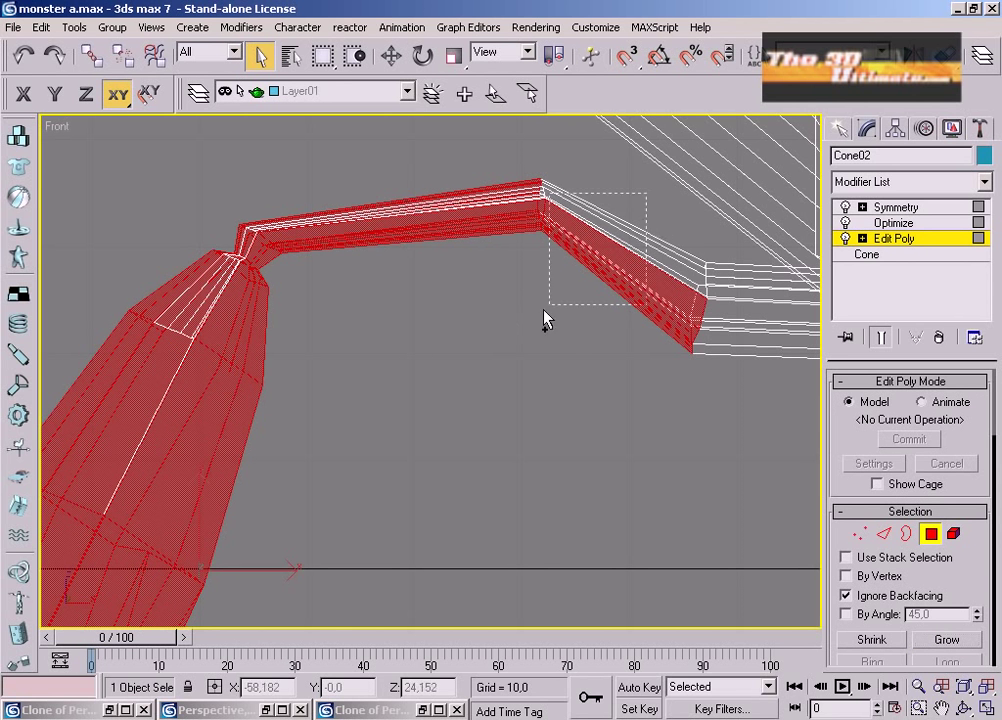
left_click(913, 596)
scroll(470, 331, "down", 6)
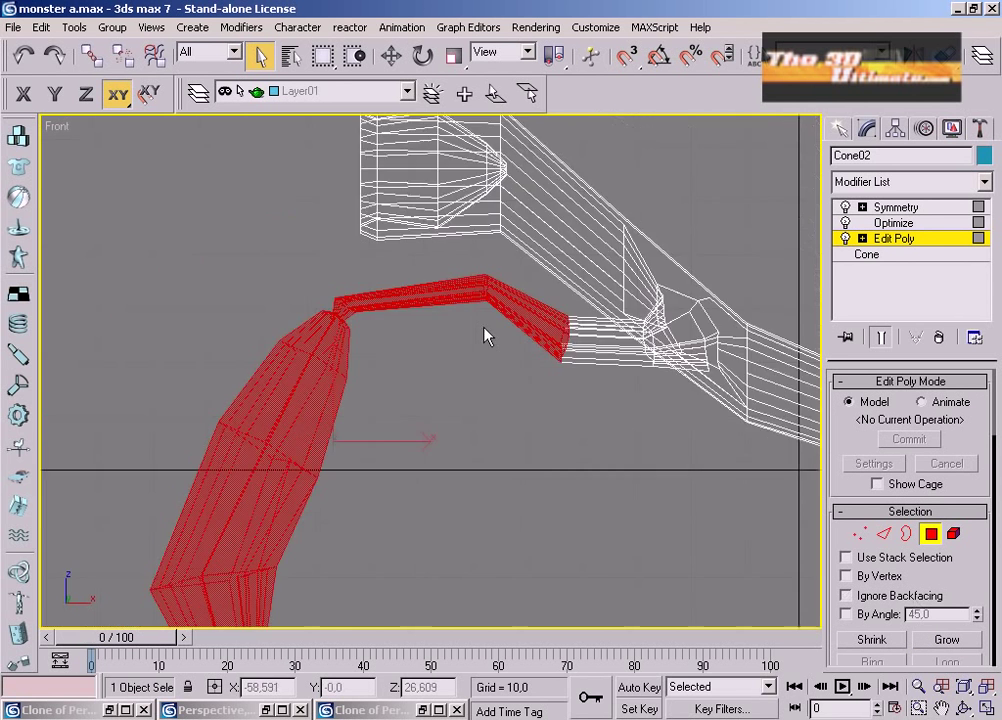
Inspect the Optimize modifier's parameters and its effect on the mesh of the leg and thin limb.
left_click(895, 223)
left_click(763, 337)
middle_click_drag(586, 186, 493, 377)
scroll(500, 370, "up", 6)
middle_click_drag(620, 140, 599, 195)
scroll(597, 196, "down", 3)
left_click(317, 338)
left_click(922, 226)
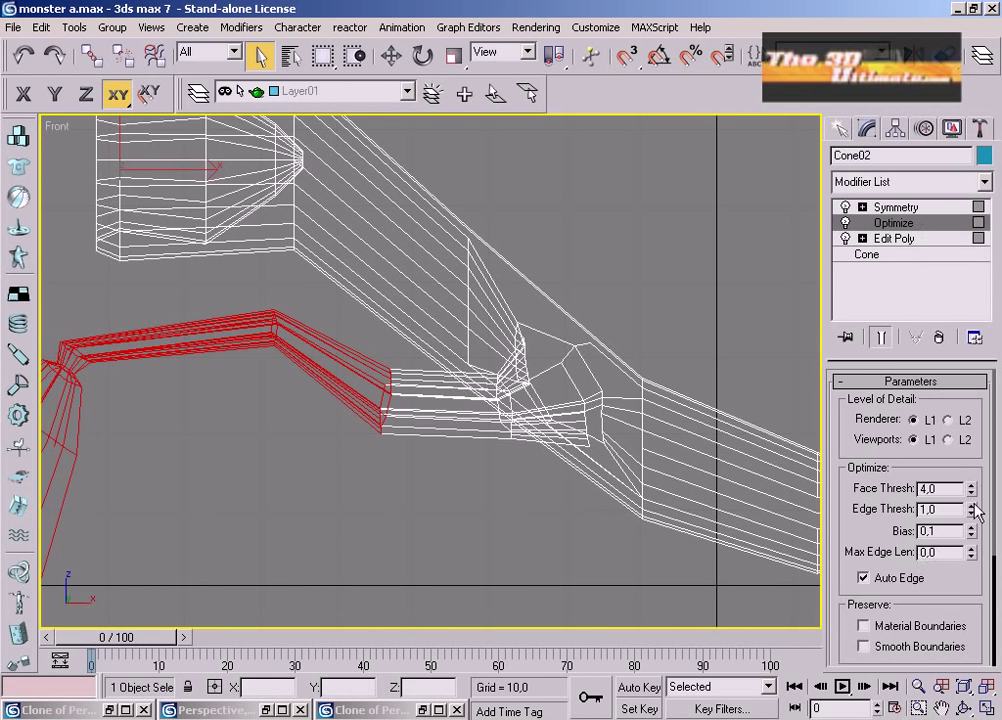
scroll(322, 491, "down", 4)
middle_click_drag(322, 491, 370, 400)
left_click(986, 708)
middle_click(327, 458)
scroll(327, 458, "down", 5)
middle_click_drag(327, 458, 300, 409)
middle_click(693, 532)
Add an Edit Poly above Symmetry and remove the lengthwise side edges of the body segment behind the legs.
left_click(980, 709)
left_click(967, 708)
left_click_drag(485, 400, 358, 398)
scroll(472, 398, "up", 5)
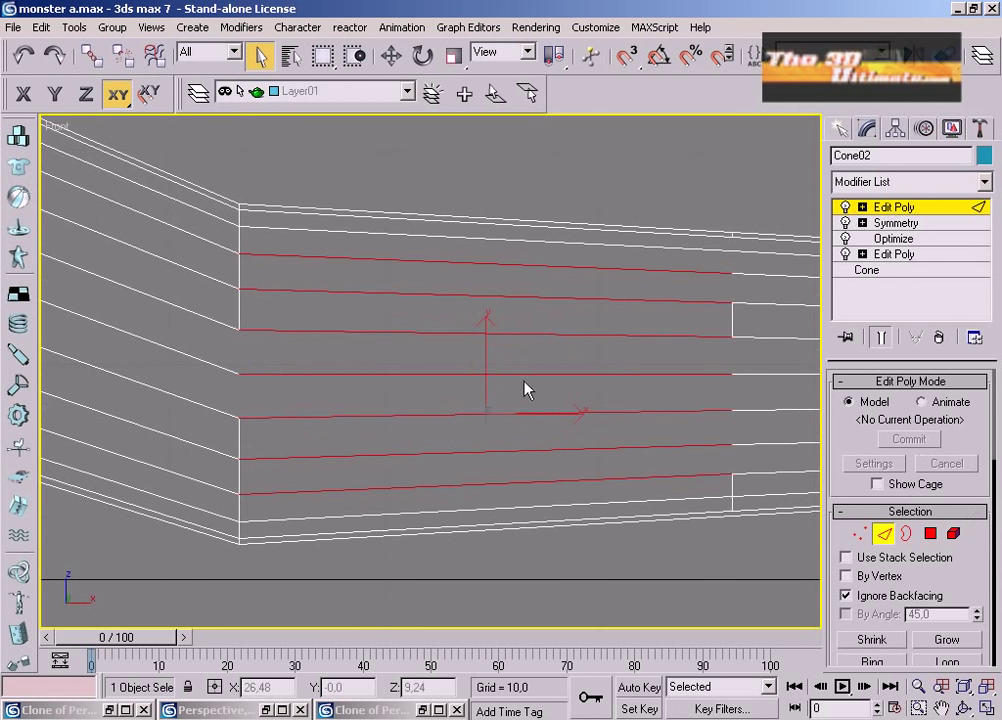
scroll(885, 611, "down", 3)
left_click(878, 604)
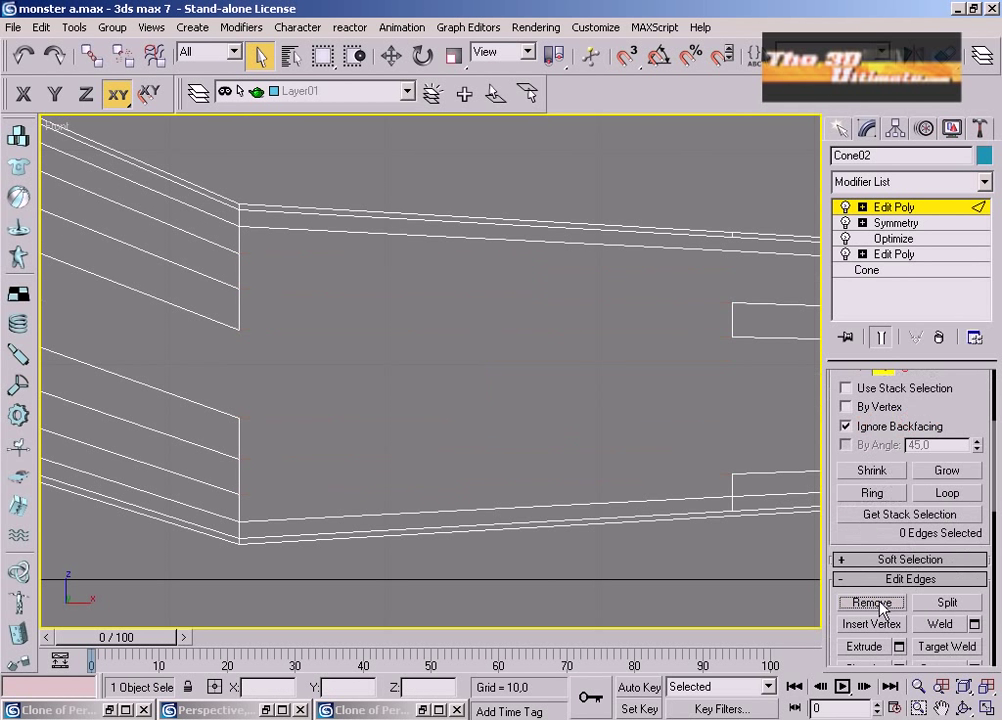
Connect the vertices across the gaps in both end rings of the cleared body segment.
middle_click_drag(720, 400, 649, 400)
key("1")
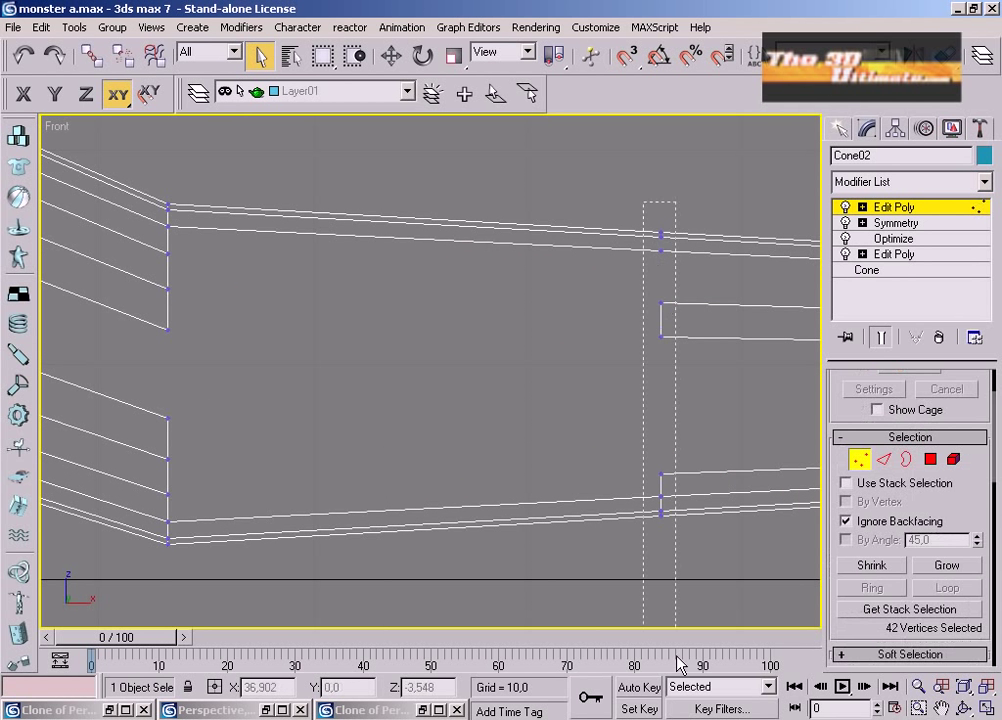
right_click(657, 262)
left_click(603, 92)
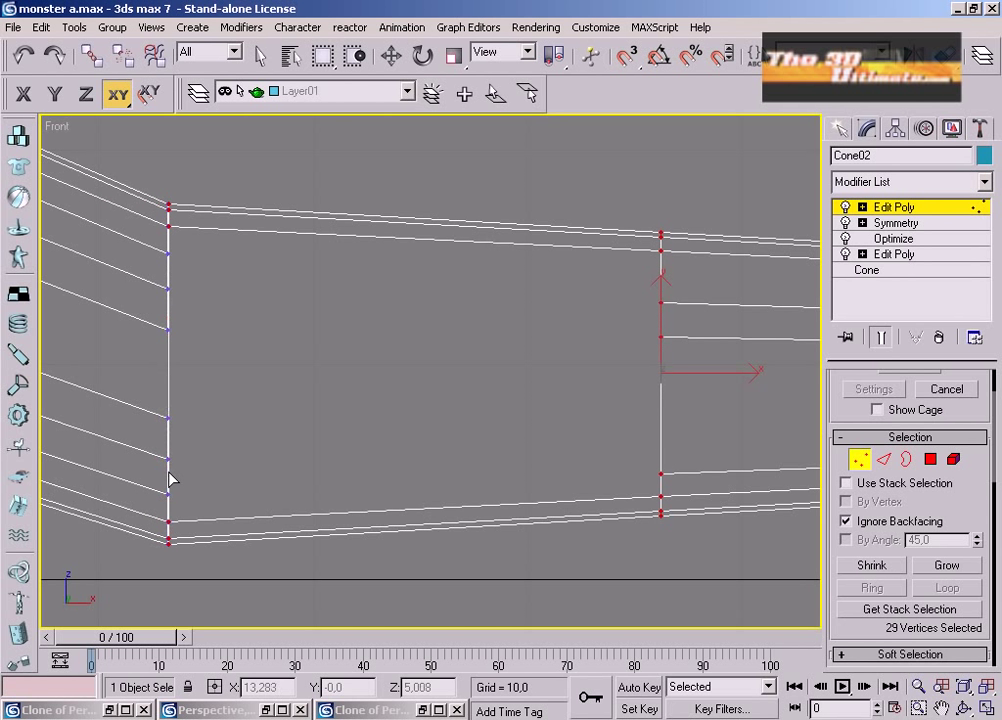
Select the large side polygon and cut it horizontally and vertically into four polygons.
key("4")
left_click(564, 418)
scroll(562, 423, "down", 6)
scroll(478, 384, "up", 5)
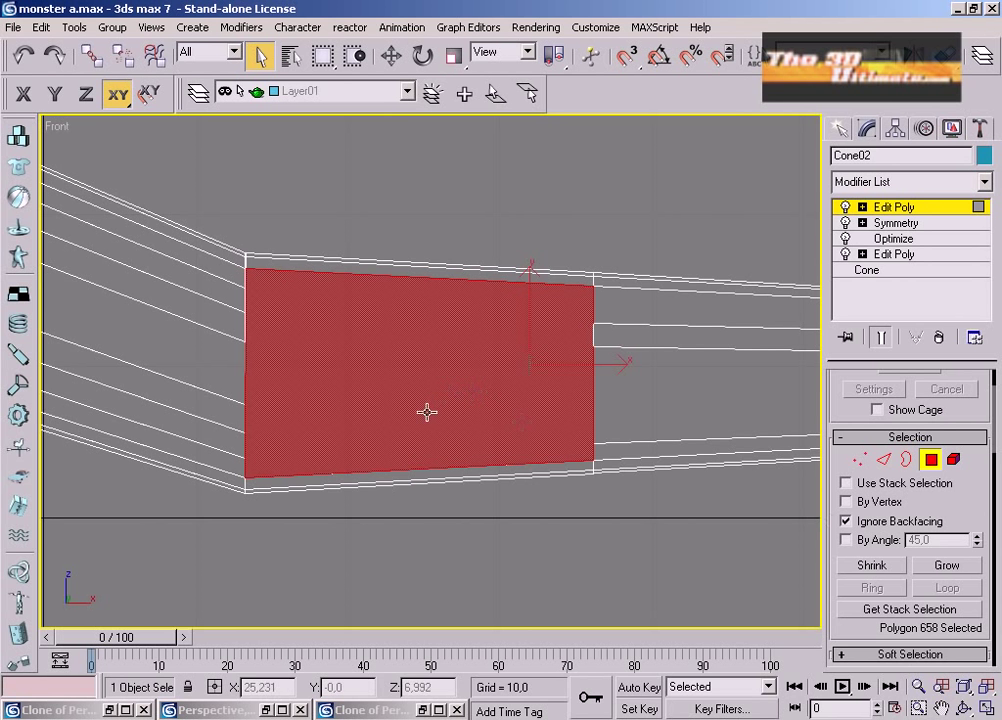
right_click(426, 410)
left_click(412, 409)
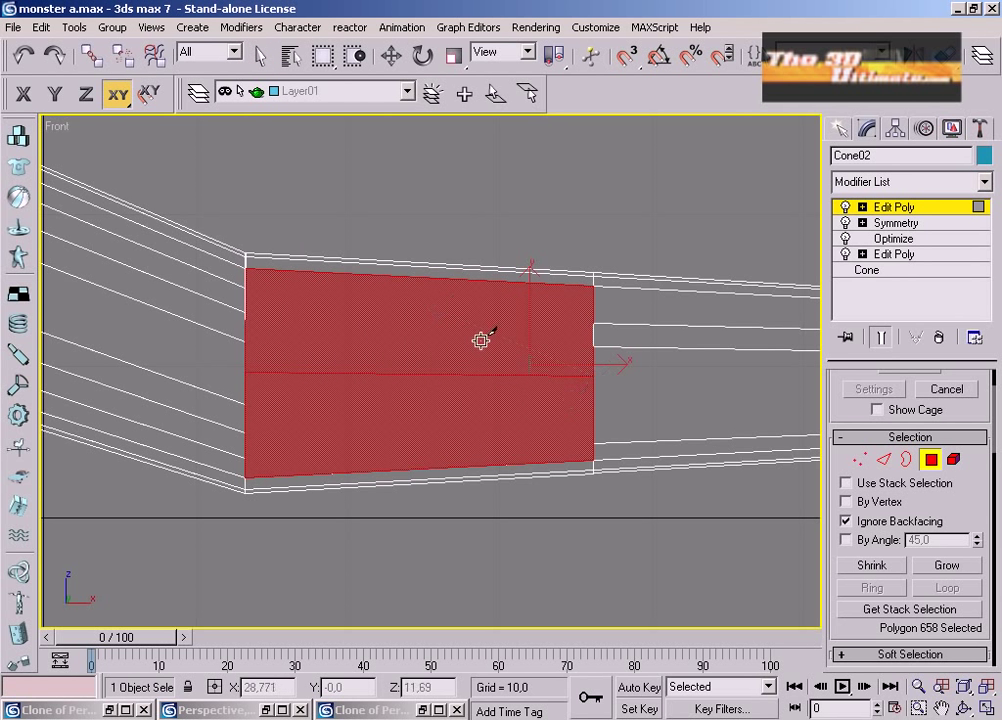
Try making the four side polygons planar, then rotating and moving them in the Top view.
left_click(397, 57)
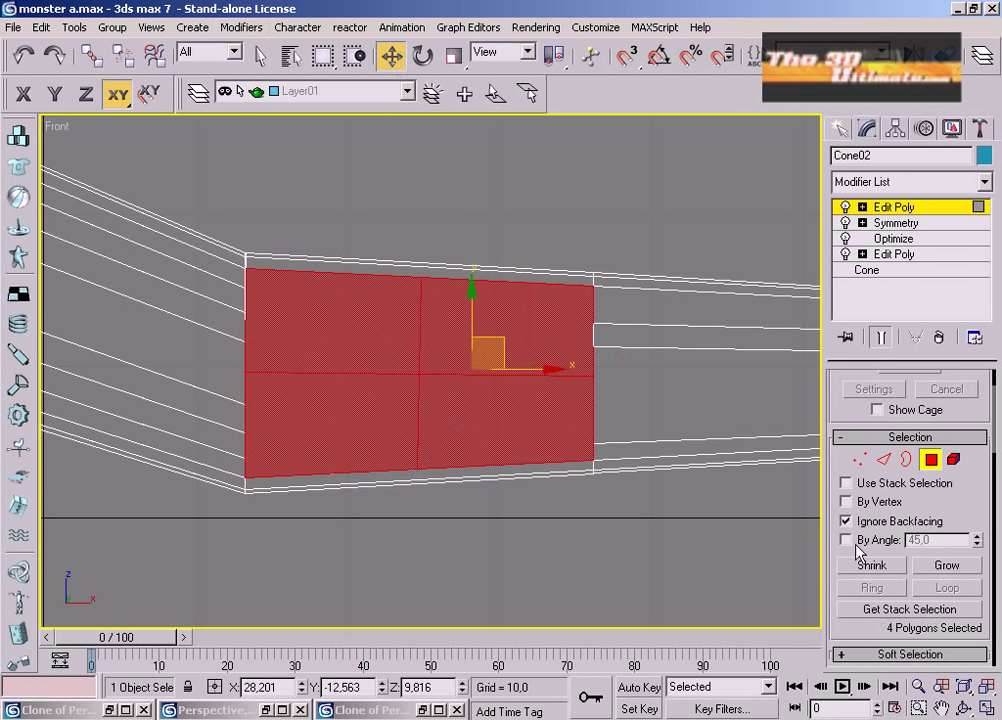
key("t")
mouse_move(459, 396)
left_mouse_down()
mouse_move(452, 454)
mouse_move(439, 389)
left_mouse_up()
scroll(941, 477, "down", 6)
left_click(890, 621)
key("e")
left_click_drag(485, 488, 474, 512)
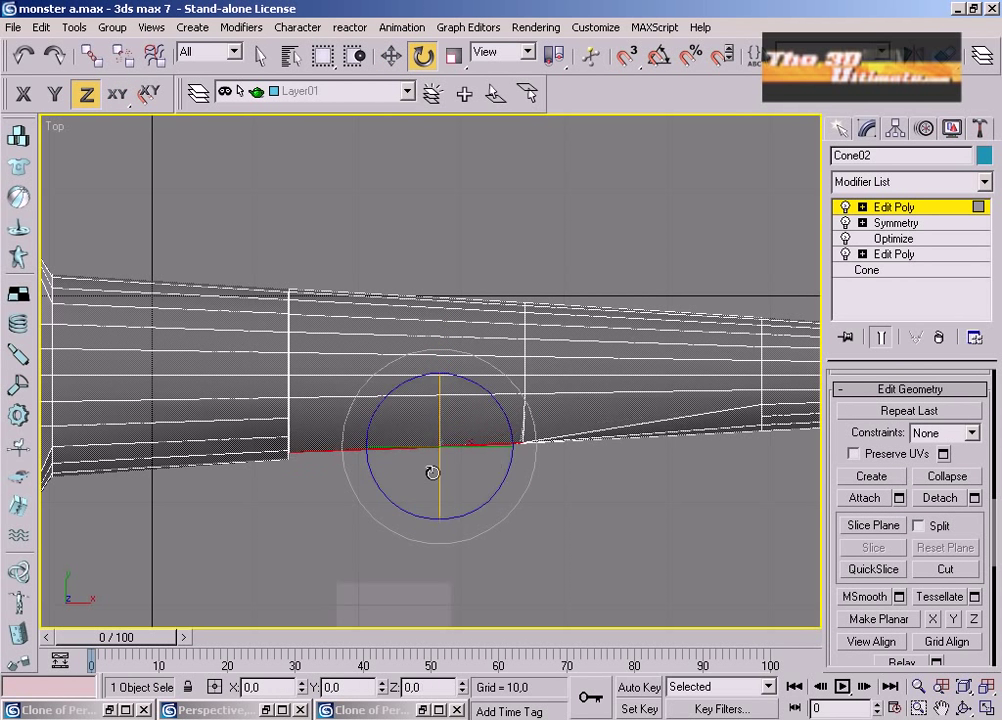
left_click_drag(411, 447, 411, 363)
left_click(378, 400)
Move the Symmetry modifier above the upper Edit Poly in the modifier stack.
left_click(899, 221)
left_click_drag(908, 208, 908, 210)
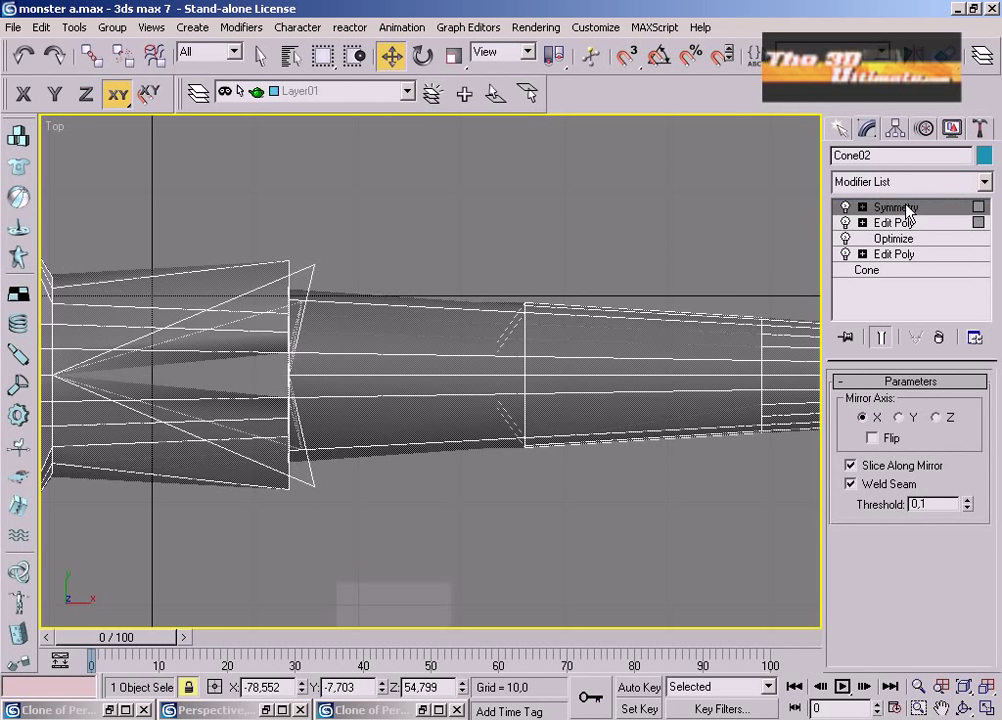
left_click(942, 340)
Undo the flattening, rotation and movement of the four side polygons.
left_click(36, 67)
left_click(36, 67)
left_click(36, 67)
left_click(36, 67)
left_click(36, 67)
left_click(24, 55)
left_click(24, 55)
left_click(24, 55)
Move the pinched middle vertices of the side polygons outward in the Top view to align with the body outline.
key("1")
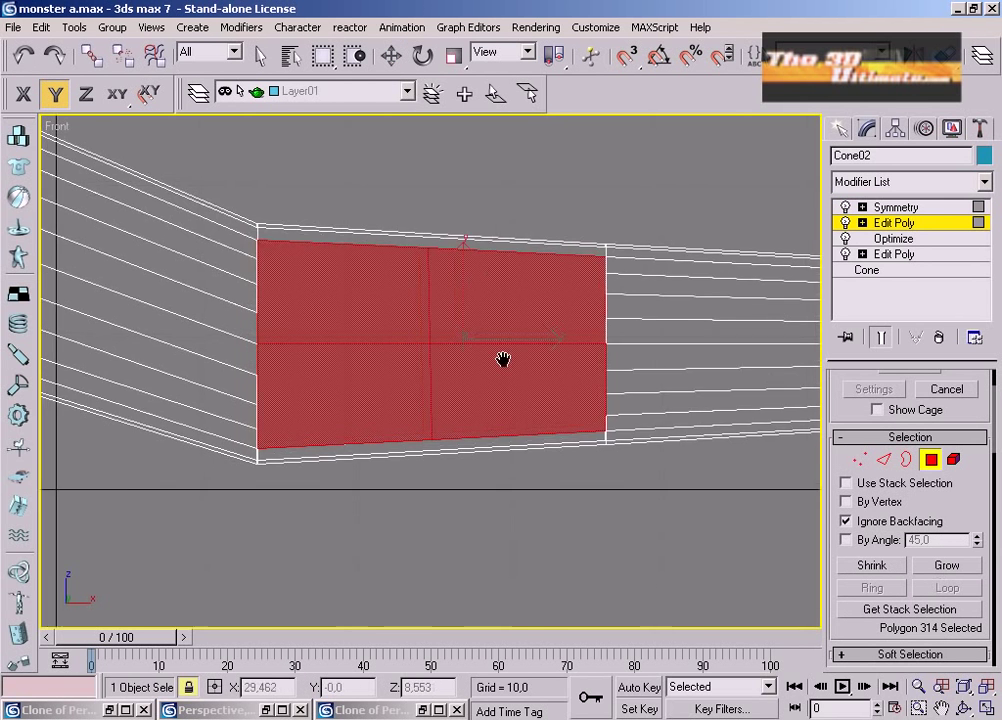
scroll(503, 358, "down", 3)
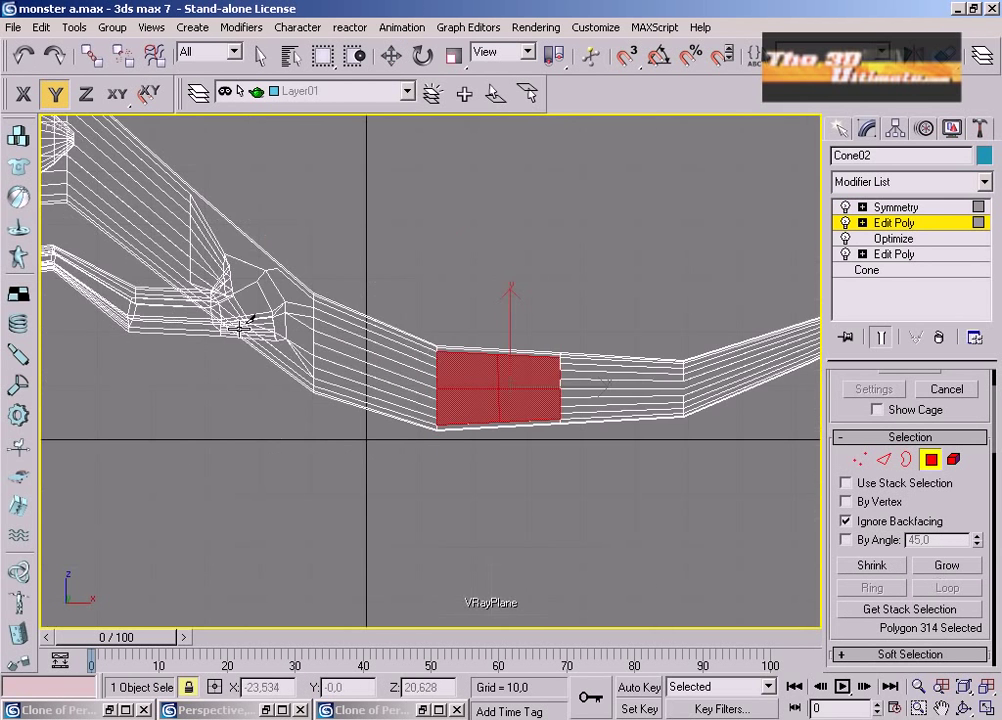
middle_click_drag(205, 238, 176, 407)
scroll(254, 403, "up", 3)
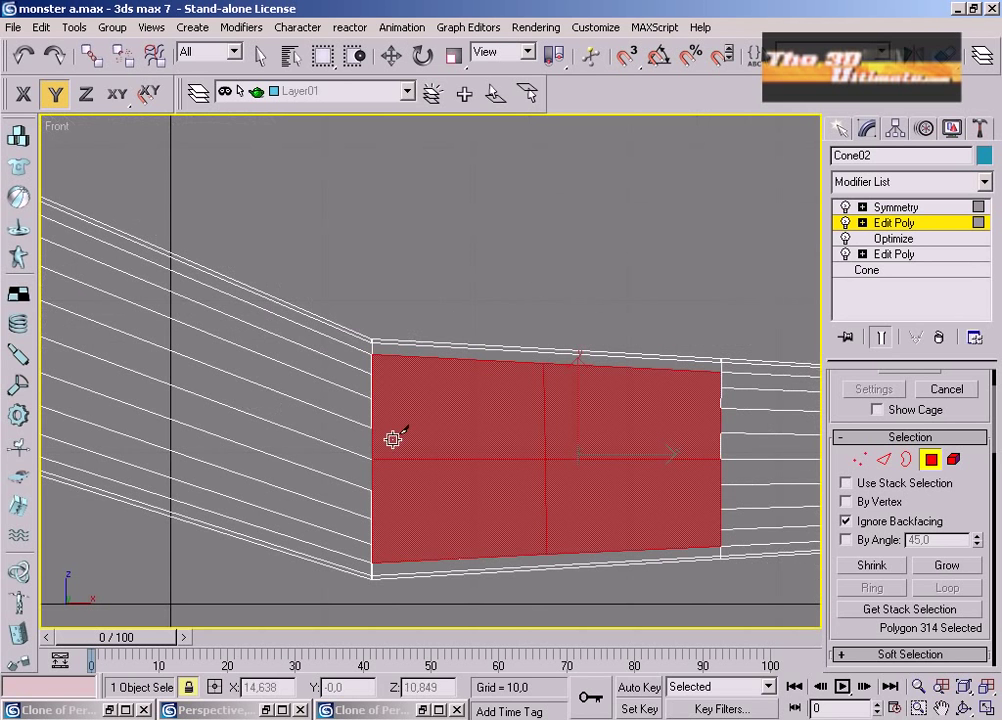
key("t")
scroll(300, 356, "up", 6)
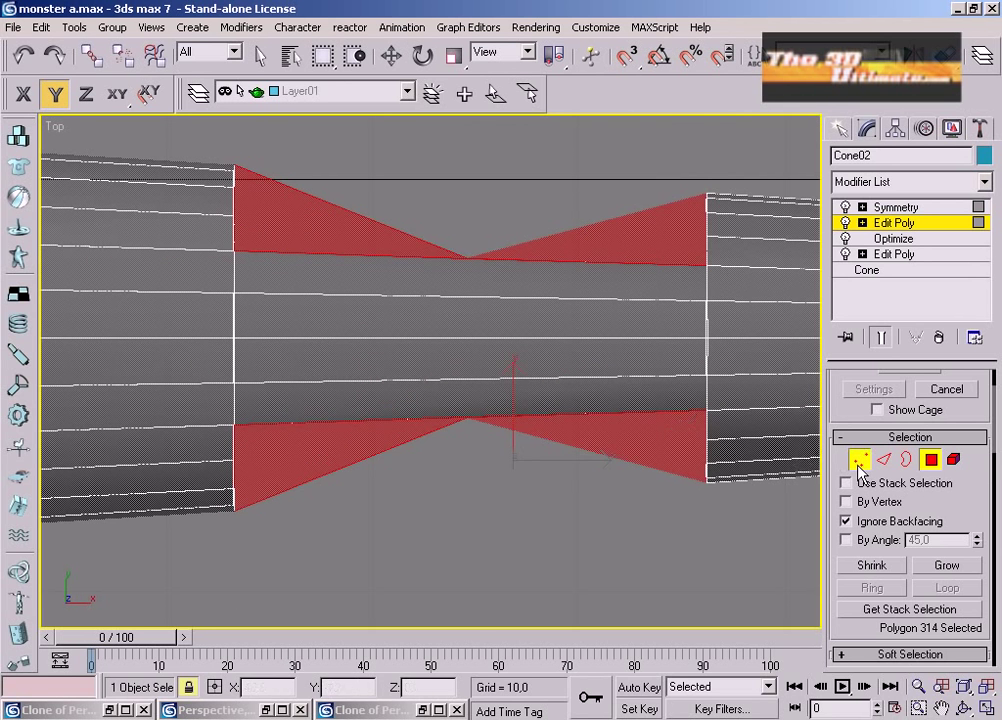
key("1")
key("w")
left_click_drag(466, 369, 445, 457)
scroll(494, 481, "up", 3)
middle_click_drag(494, 540, 404, 344)
left_click(412, 430)
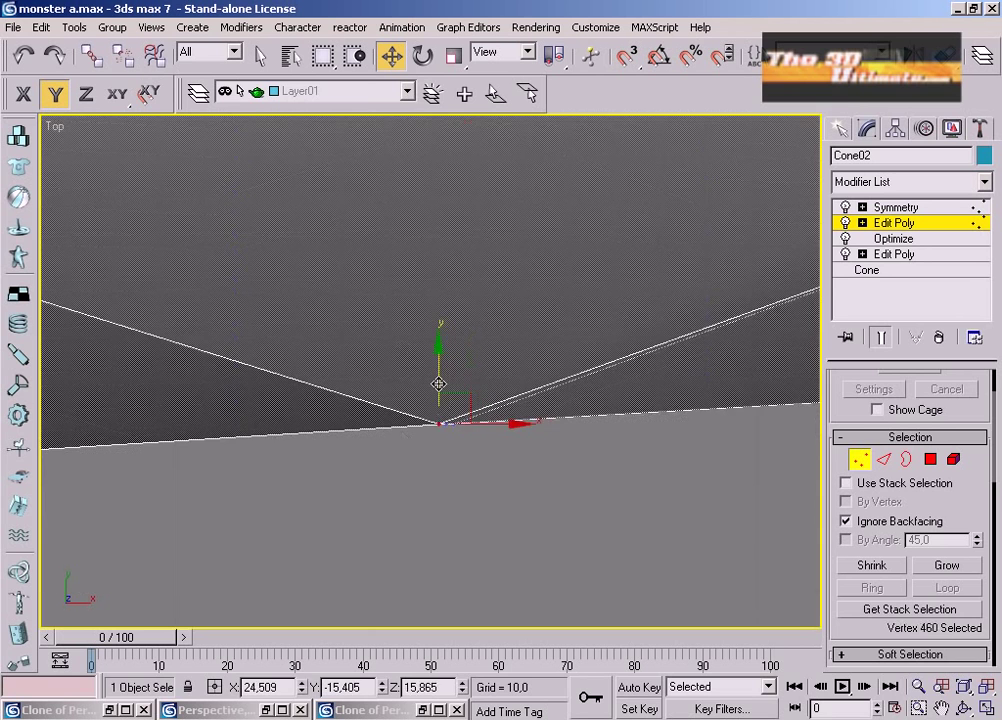
scroll(438, 369, "down", 5)
Bevel the four side polygons outward from the body with a slight inward taper.
left_click(985, 707)
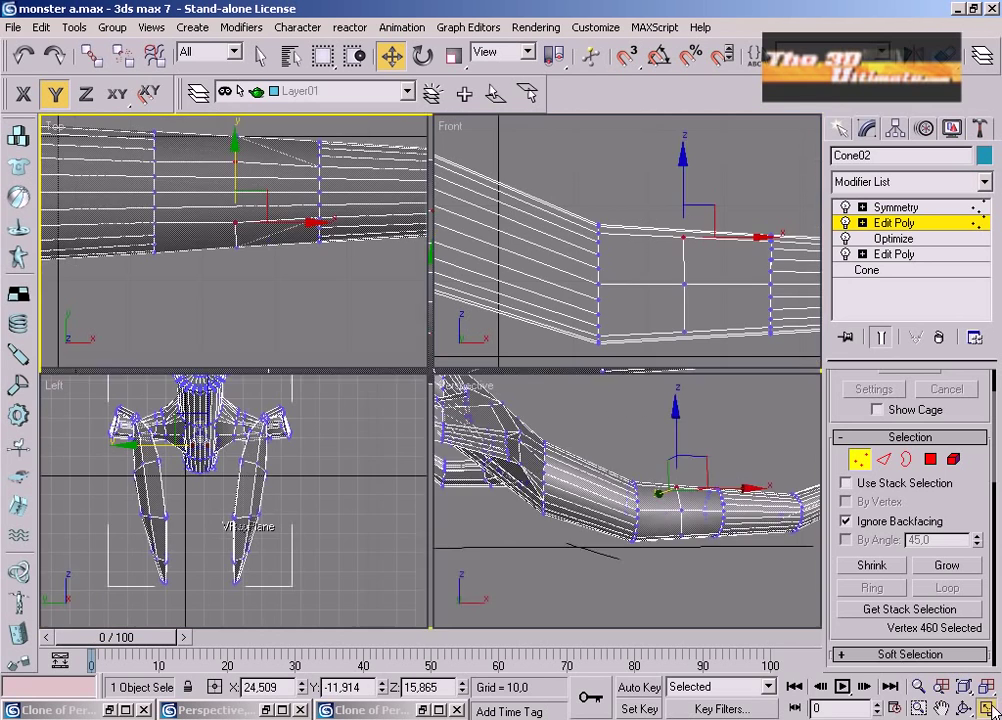
scroll(640, 440, "up", 4)
middle_click_drag(650, 430, 570, 454)
left_click(931, 459)
right_click(210, 242)
left_click(190, 330)
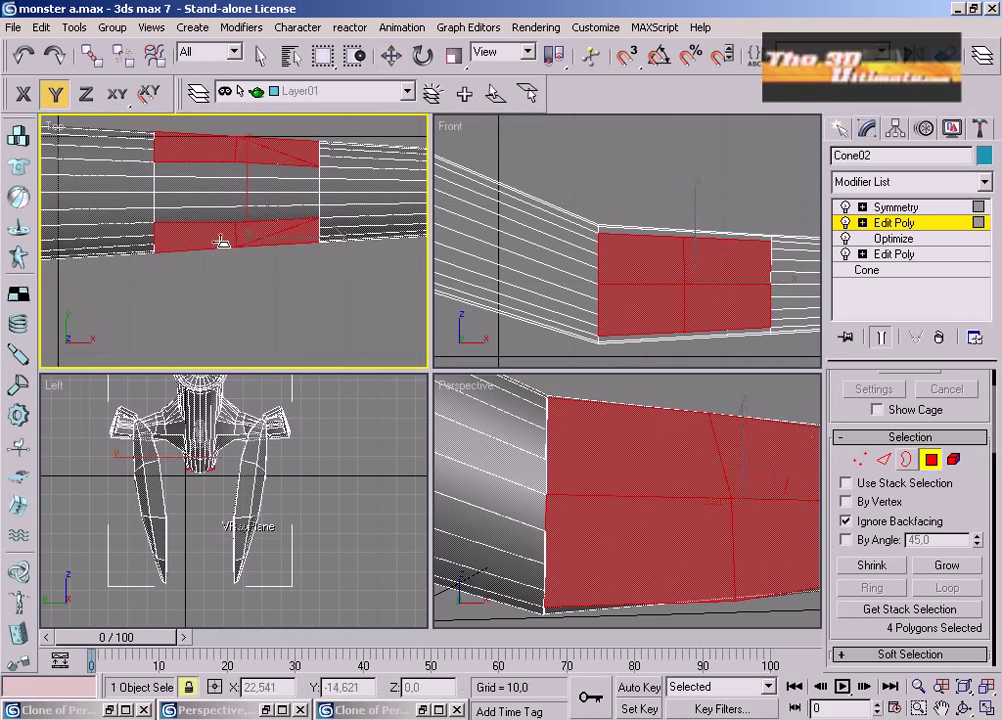
left_click_drag(221, 241, 224, 188)
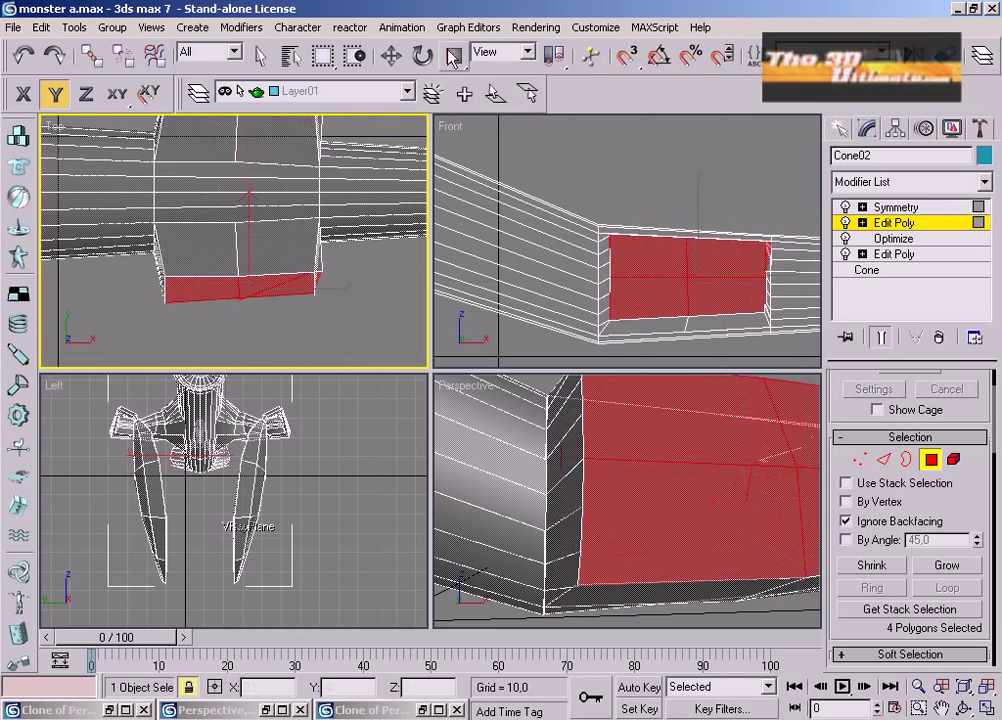
left_click(228, 200)
Shrink the beveled end polygons in width and height and lower them slightly to form a tapered stub.
key("r")
left_click_drag(232, 300, 199, 344)
right_click(302, 470)
right_click(567, 575)
key("alt+w")
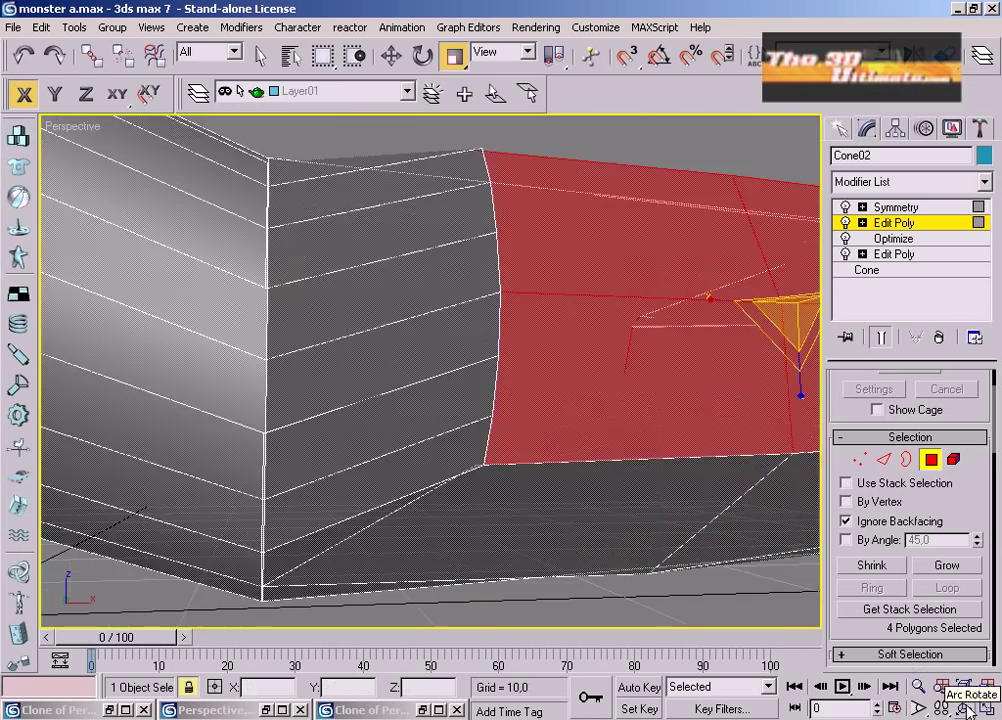
middle_click_drag(555, 463, 512, 488, "alt")
key("w")
left_click_drag(604, 359, 604, 376)
left_click(454, 56)
key("F5")
left_click_drag(585, 433, 548, 469)
Make the stub's end polygons planar and rotate them about Z until they lie nearly parallel to the body.
scroll(900, 600, "down", 5)
left_click(879, 623)
left_click(426, 57)
left_click(985, 706)
right_click(667, 300)
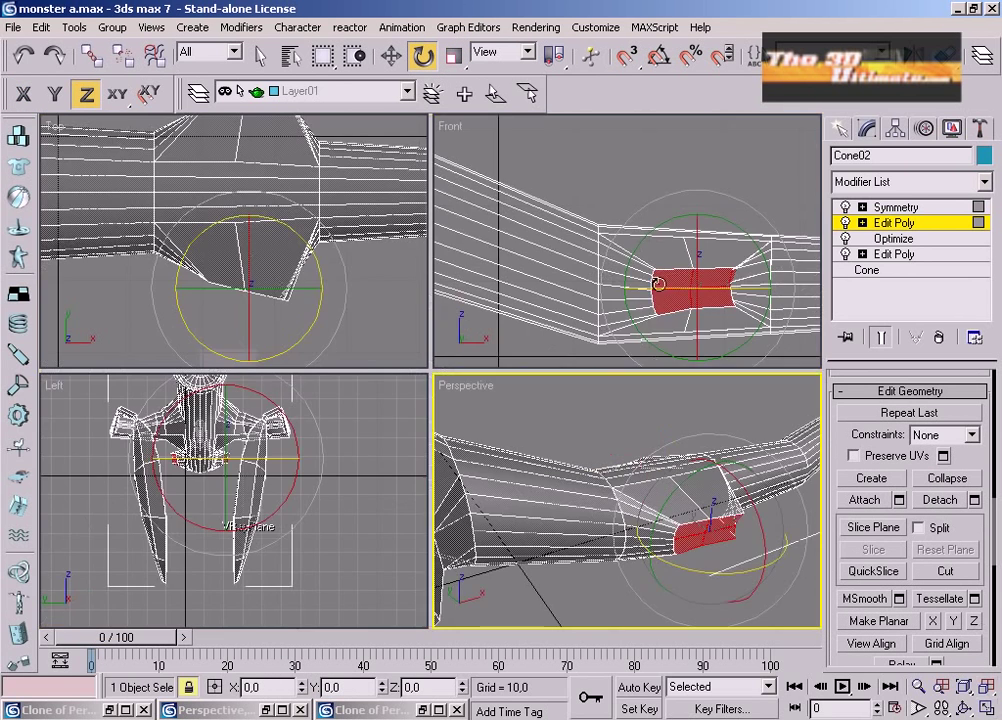
left_click(986, 708)
scroll(680, 510, "up", 3)
middle_click_drag(672, 522, 673, 407)
left_click_drag(673, 387, 821, 380)
scroll(821, 380, "down", 2)
key("ctrl+z")
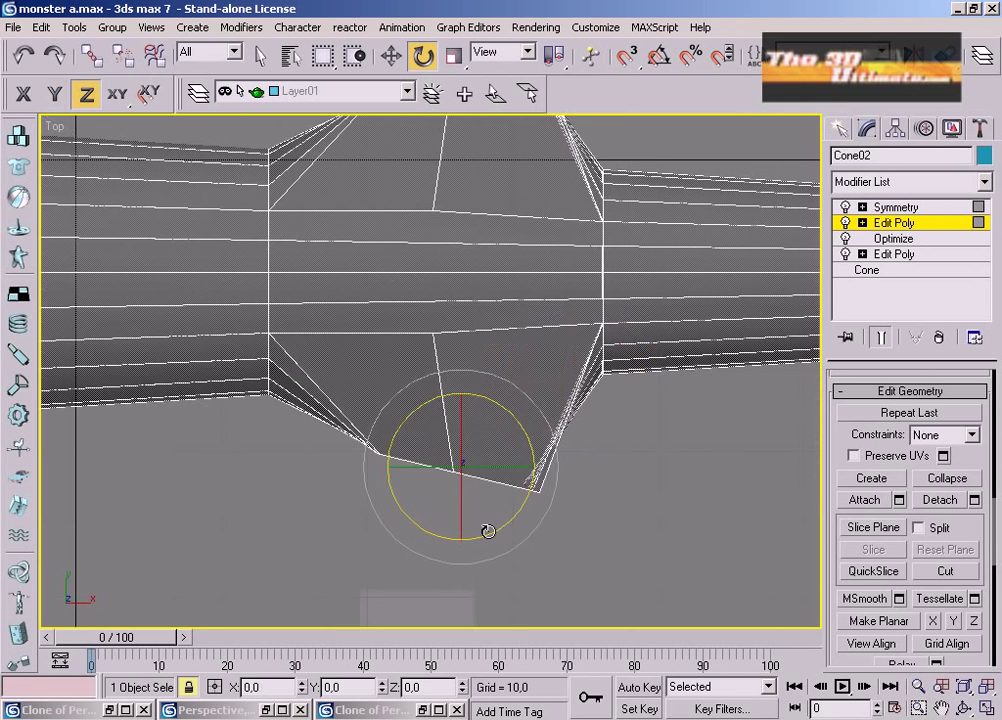
left_click_drag(485, 532, 503, 527)
Scale the end face's upper and lower middle vertices apart vertically to make its outline rounder.
left_click(986, 708)
right_click(682, 302)
left_click(986, 708)
scroll(598, 458, "up", 3)
middle_click_drag(598, 458, 400, 452)
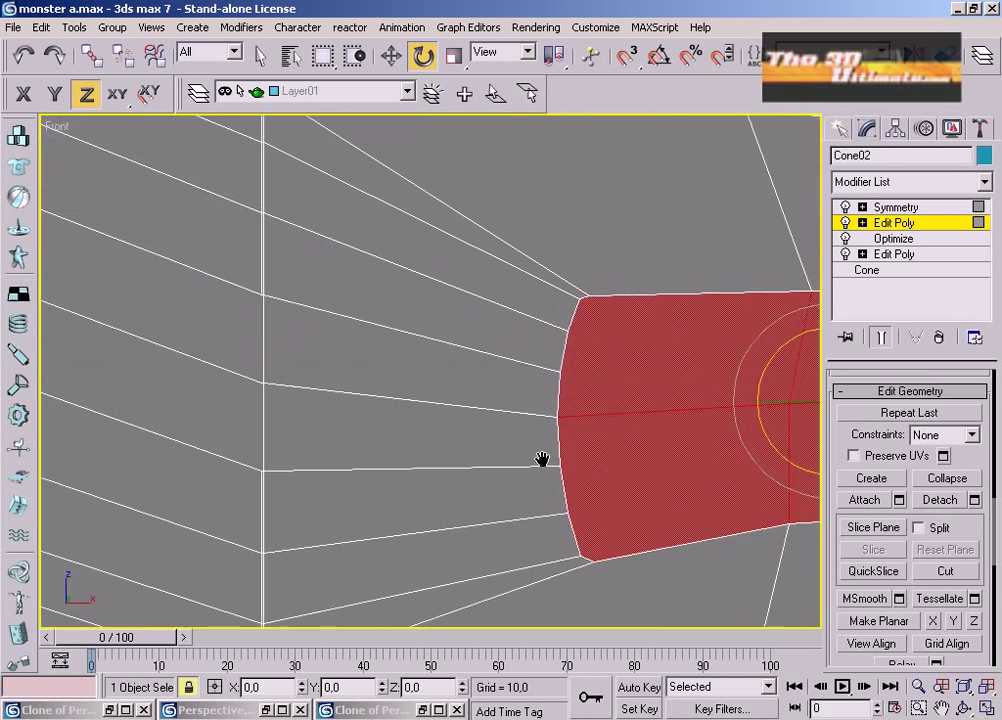
key("1")
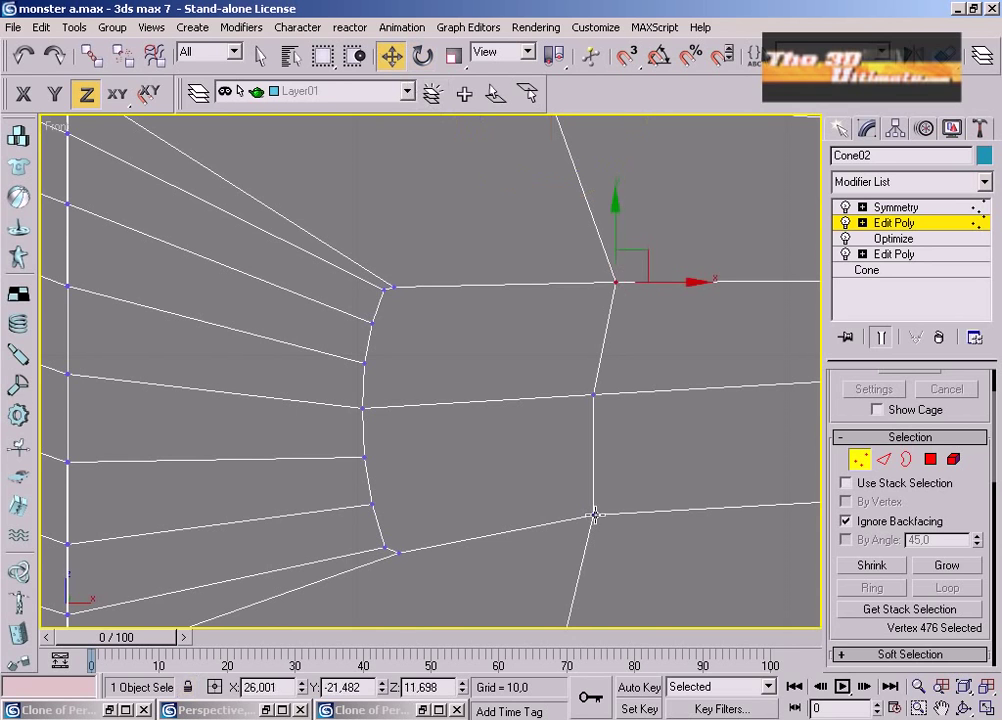
key("r")
key("F6")
left_click_drag(600, 309, 605, 237)
Extrude the end polygons outward by another short segment in the Top view and scale its end smaller.
key("4")
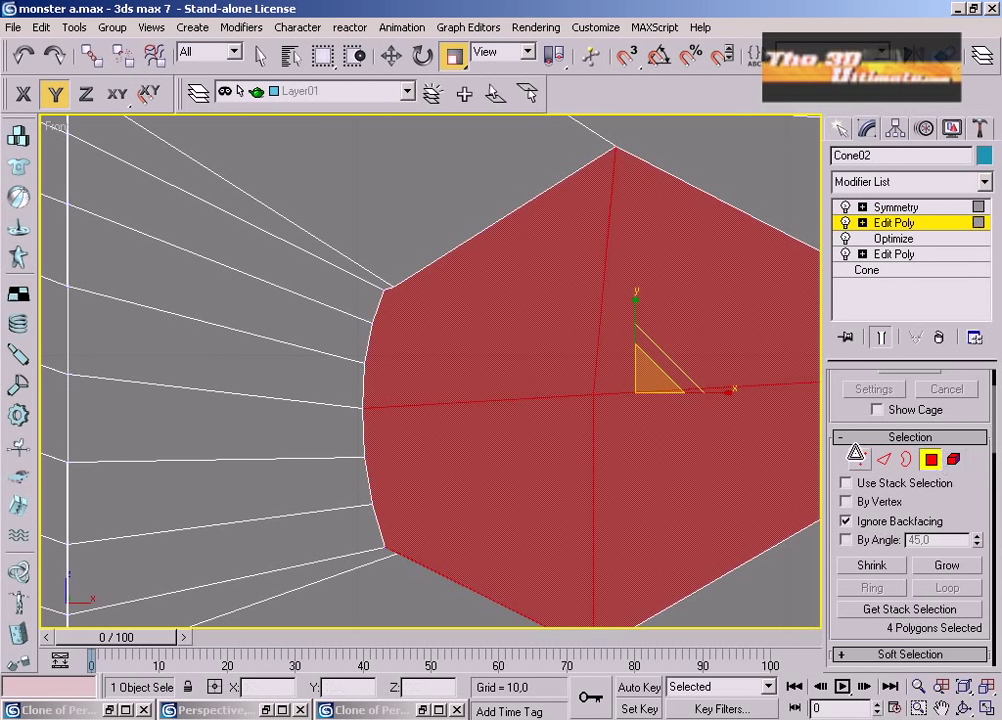
key("t")
right_click(530, 473)
left_click(450, 539)
left_click_drag(475, 465, 468, 434)
right_click(470, 453)
right_click(460, 483)
left_click(428, 534)
left_click(453, 56)
left_click_drag(468, 505, 478, 618)
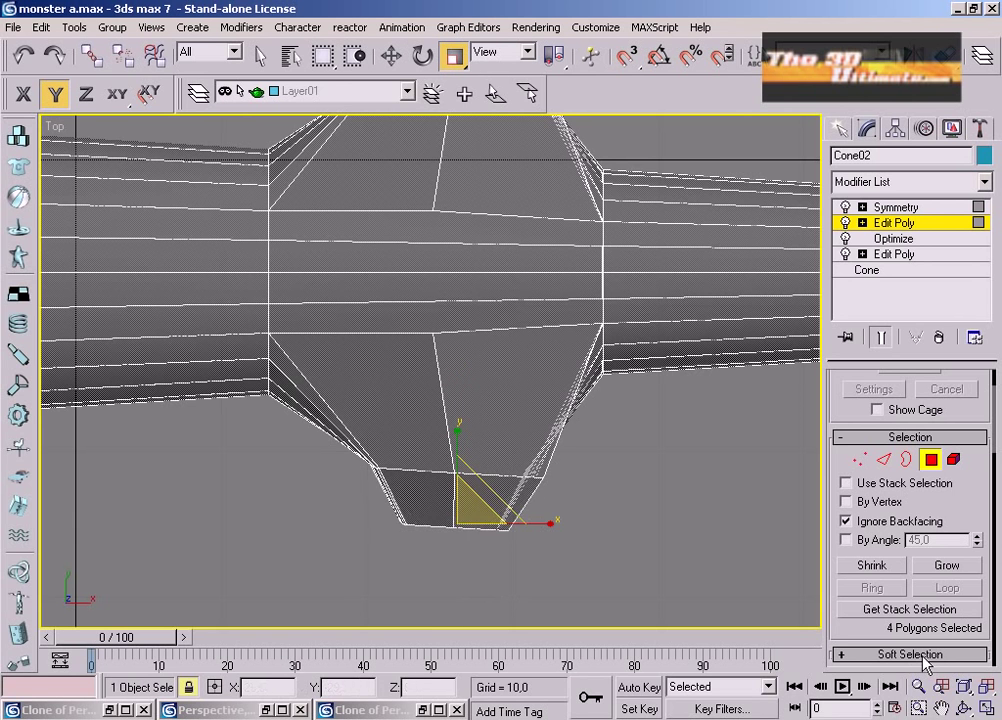
Rotate the leg's end polygons to face further downward in the Perspective view.
key("alt+w")
right_click(721, 593)
left_click(987, 708)
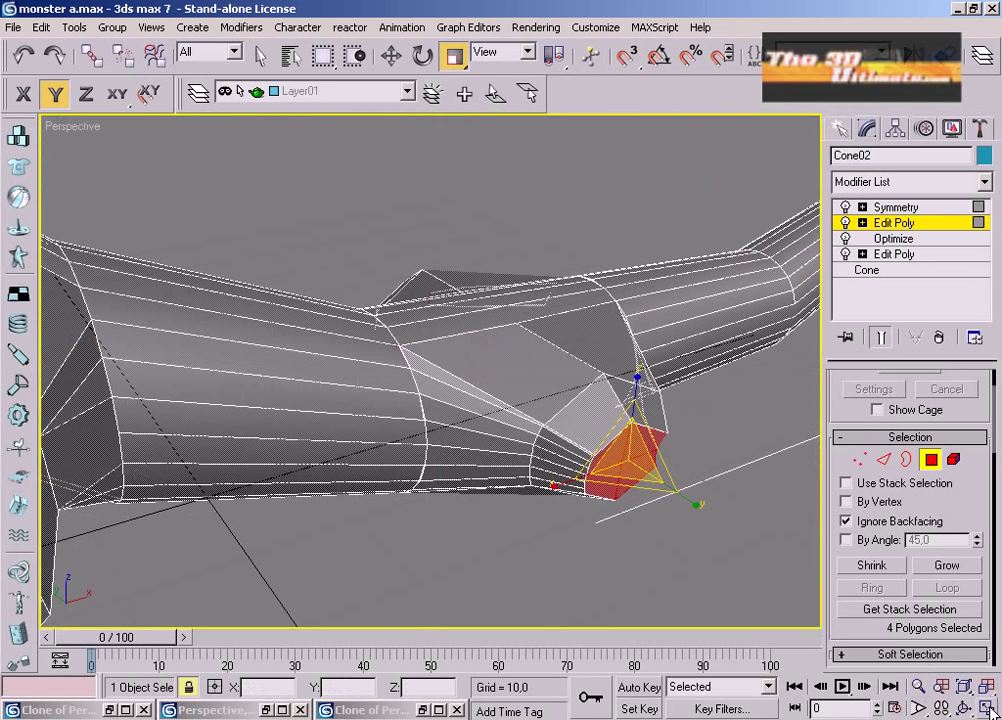
left_click(423, 56)
left_click_drag(680, 452, 681, 506)
Extrude the end polygons by two more short downward segments, scaling them narrower.
right_click(651, 464)
left_click(612, 515)
left_click_drag(632, 463, 633, 455)
left_click(455, 57)
mouse_move(650, 505)
left_mouse_down()
mouse_move(654, 571)
mouse_move(643, 518)
left_mouse_up()
right_click(657, 502)
left_click(618, 551)
left_click(455, 57)
Flare the leg's end polygons outward beyond the narrow ankle to start the foot.
middle_click_drag(667, 548, 273, 460)
scroll(662, 470, "up", 4)
right_click(537, 376)
left_click(498, 427)
left_click_drag(529, 379, 551, 291)
right_click(557, 406)
left_click(519, 458)
Try relaxing the flared end polygons and undo the change.
scroll(854, 628, "down", 18)
scroll(866, 632, "up", 6)
left_click(915, 579)
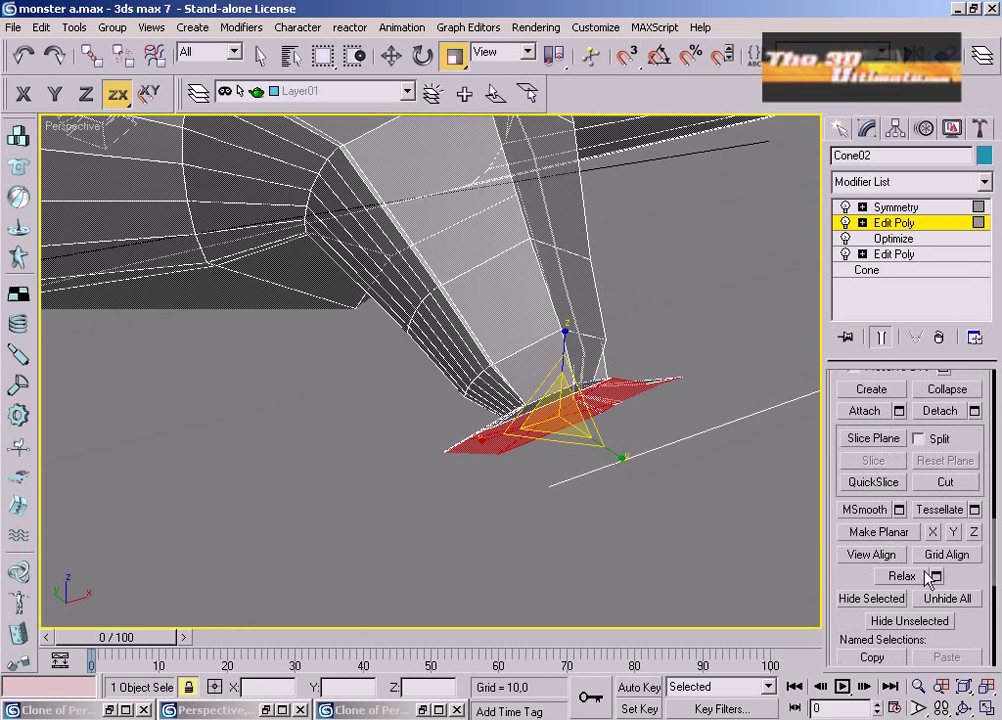
key("ctrl+z")
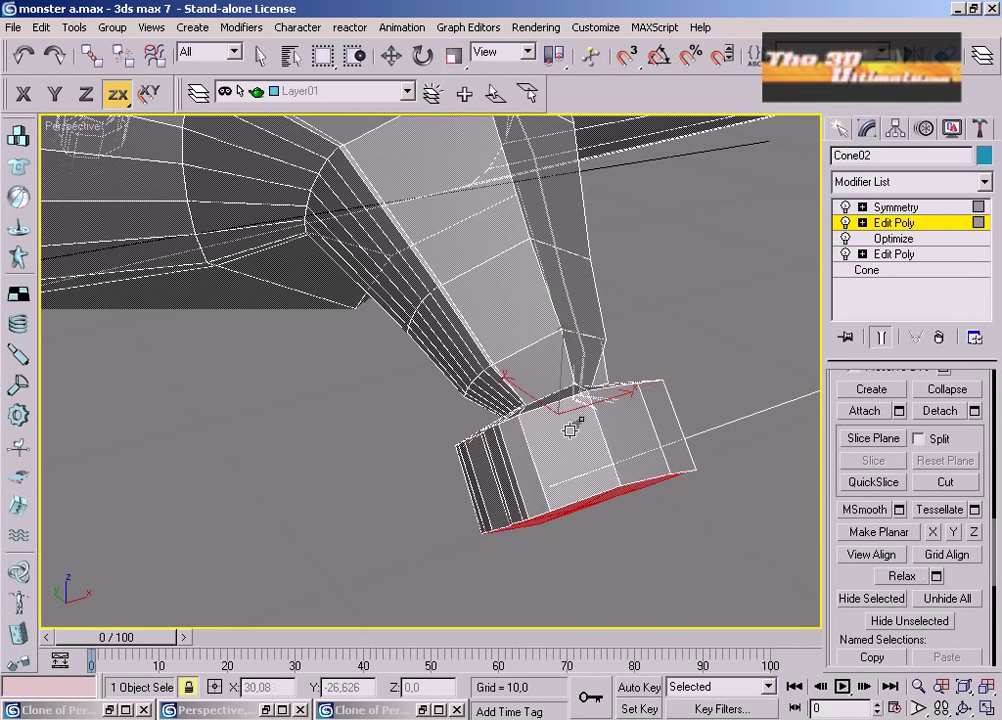
Extrude the foot's end polygons downward and scale them up into a wide flared base.
left_click_drag(600, 520, 592, 410)
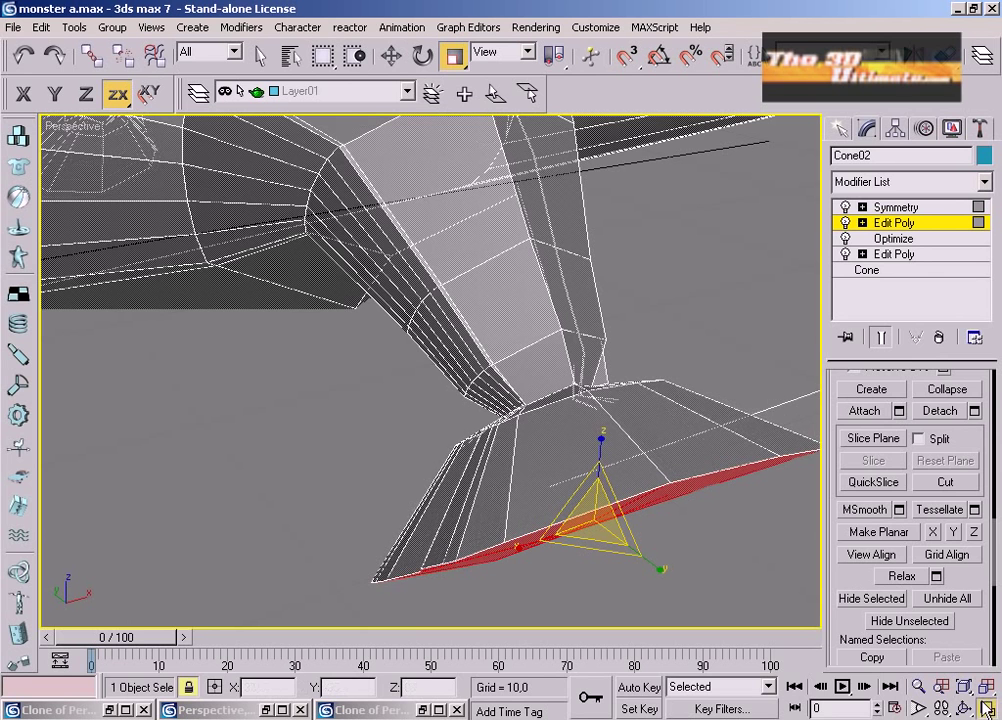
left_click(988, 708)
scroll(272, 541, "up", 4)
middle_click_drag(270, 543, 262, 580)
scroll(280, 558, "up", 4)
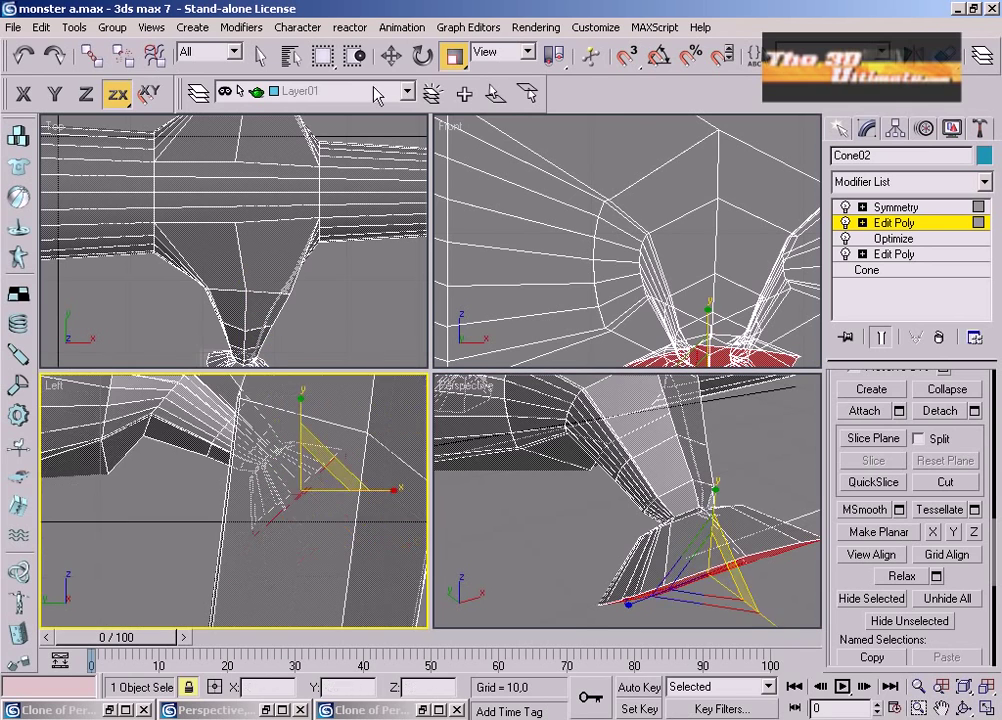
Move the foot's end polygons downward in the Left view and rotate them closer to horizontal.
left_click(392, 56)
left_click_drag(322, 468, 380, 528)
left_click(988, 708)
scroll(387, 373, "down", 5)
middle_click_drag(387, 373, 403, 319)
left_click_drag(528, 321, 496, 247)
left_click(454, 56)
left_click(422, 56)
left_click_drag(590, 341, 546, 286)
Extrude the foot's end polygons further downward and scale them narrower to close in the wide flare.
right_click(565, 366)
left_click(548, 420)
left_click(454, 56)
left_click_drag(570, 421, 540, 288)
right_click(577, 457)
left_click(481, 539)
left_click(454, 56)
left_click_drag(627, 540, 606, 16)
middle_click_drag(441, 234, 418, 40)
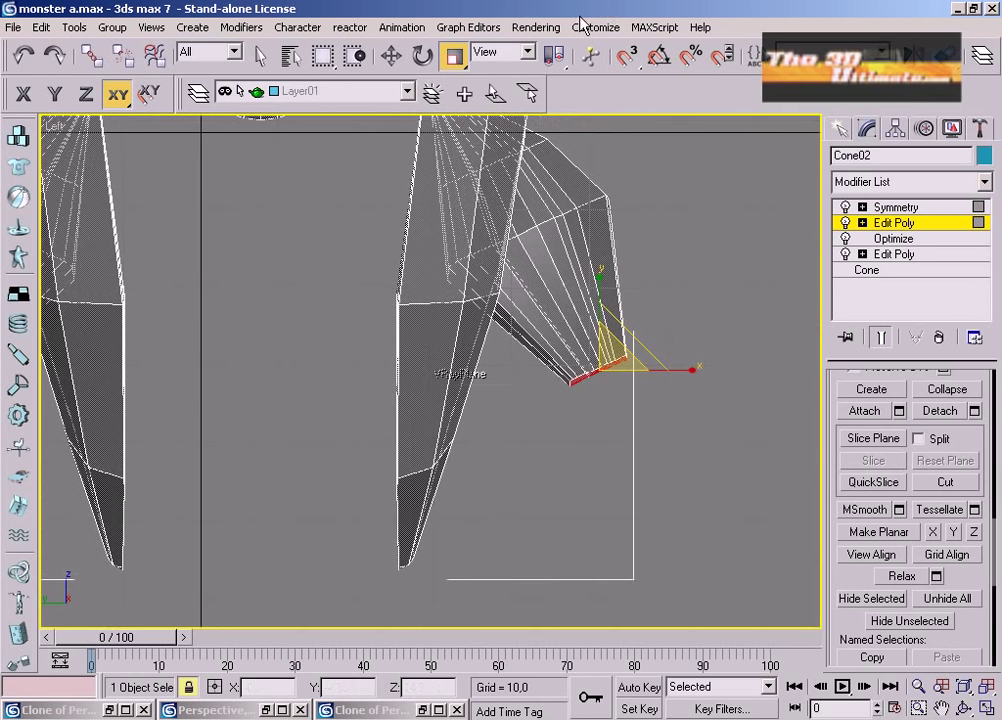
Rotate the foot's end polygons level, extend them downward, and scale them smaller toward a narrow tip.
left_click(422, 54)
left_click_drag(652, 322, 616, 426)
key("F7")
key("w")
key("r")
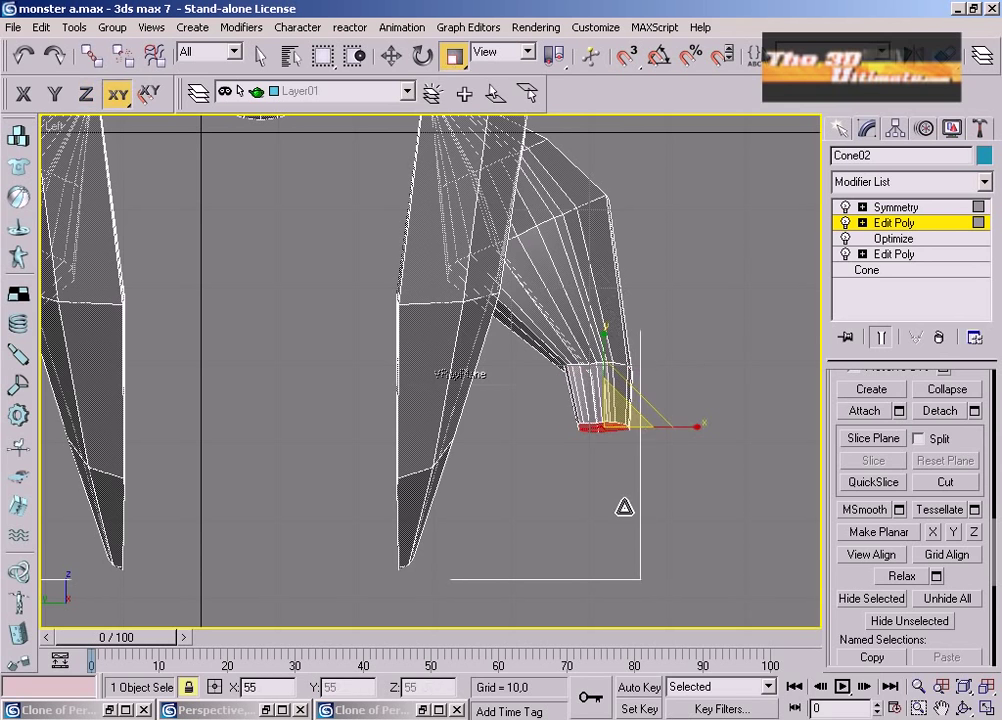
Work on the Edit Poly vertices in the Front view with the Symmetry modifier turned off.
scroll(590, 370, "up", 5)
middle_click_drag(572, 418, 515, 368)
key("1")
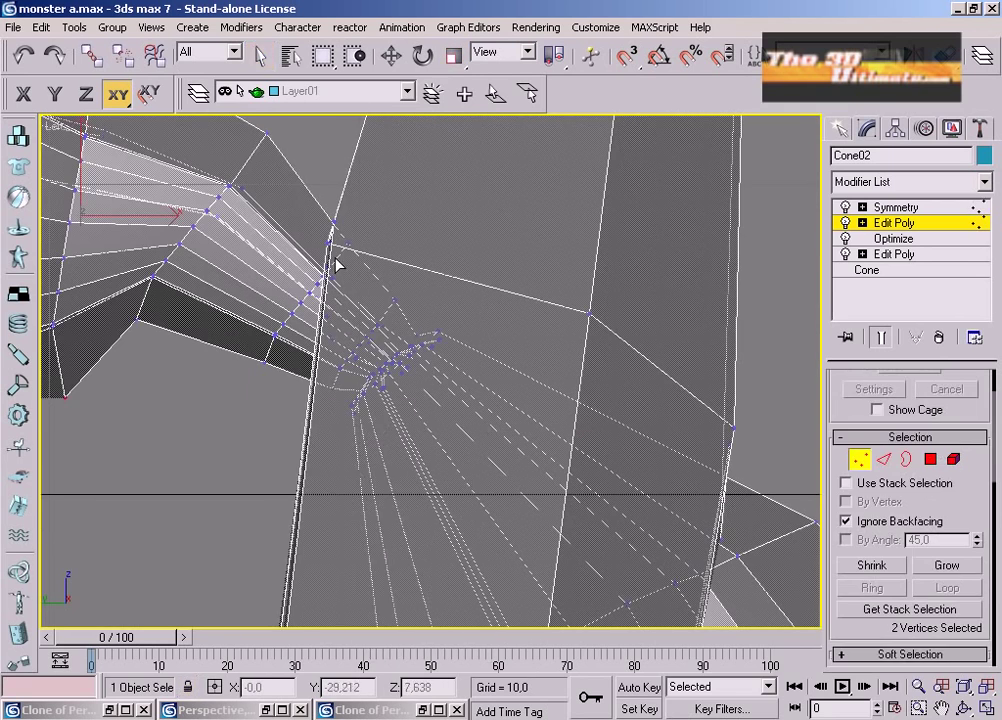
left_click(986, 708)
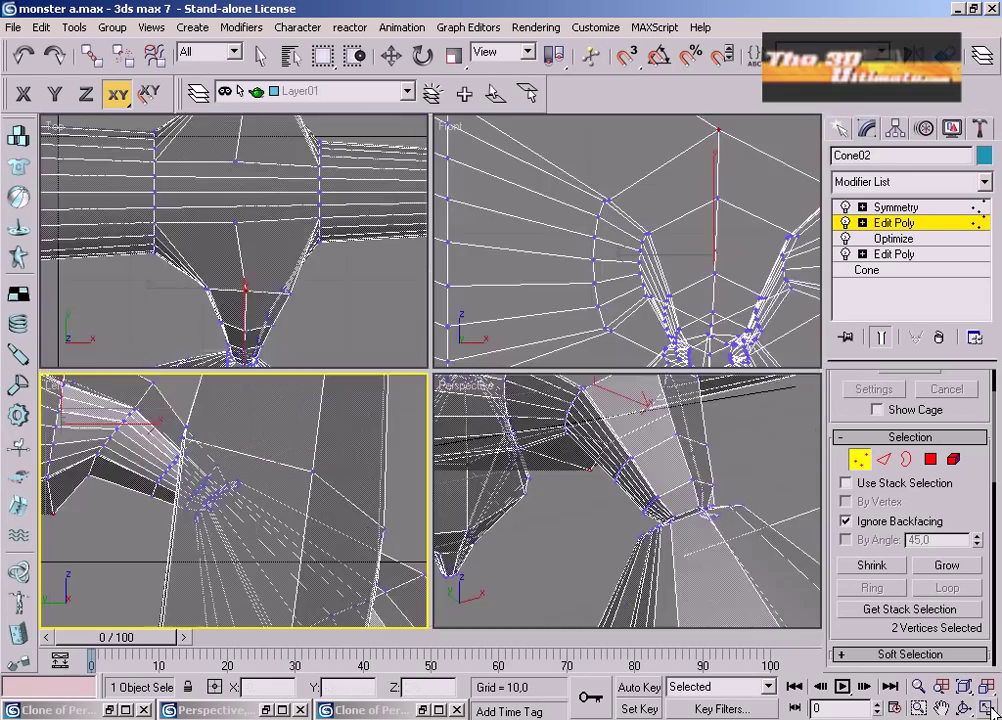
middle_click_drag(713, 357, 664, 83)
scroll(661, 145, "down", 4)
middle_click_drag(245, 330, 236, 140)
scroll(577, 438, "down", 5)
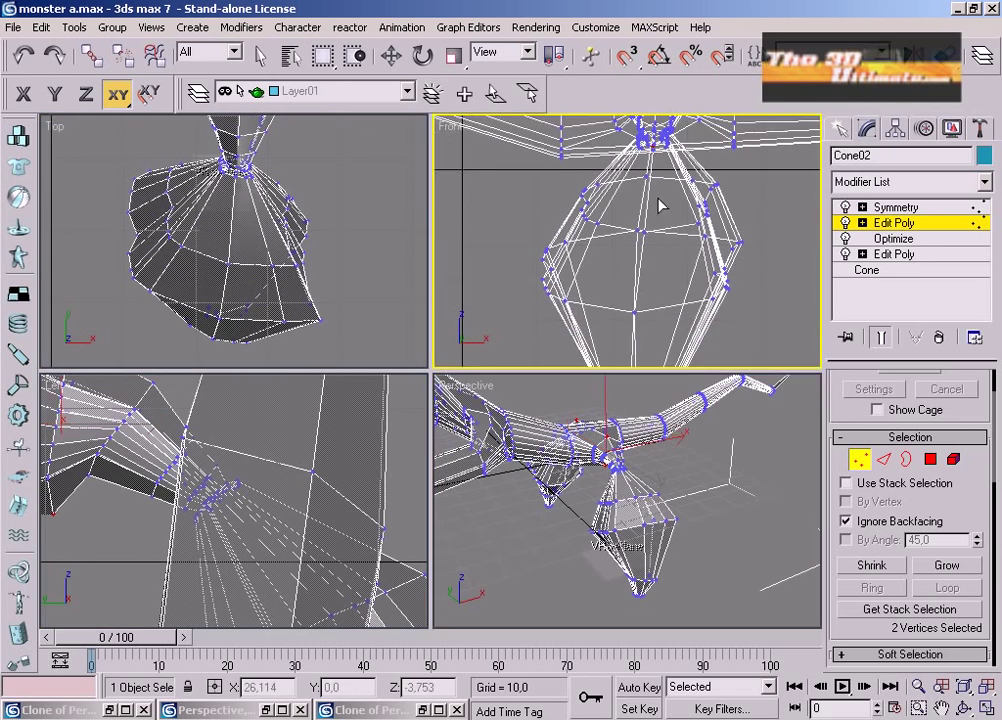
left_click(987, 708)
scroll(575, 318, "down", 3)
scroll(575, 318, "up", 3)
left_click(884, 208)
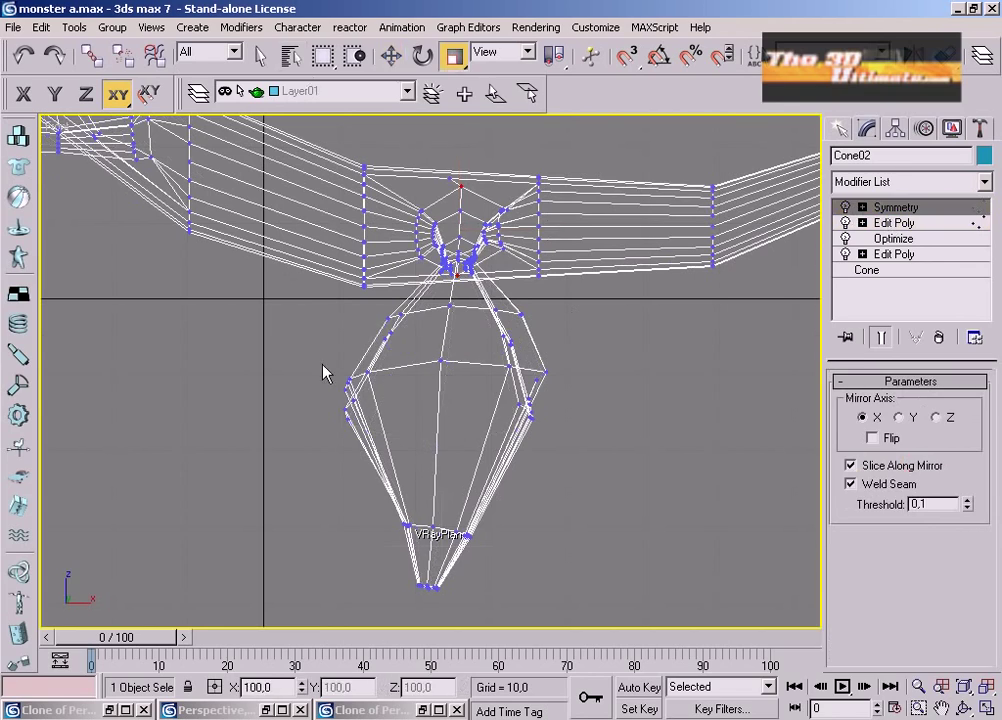
left_click(893, 222)
Select the foot's lower vertices, scale them narrower along X, and turn off Ignore Backfacing.
left_click_drag(320, 349, 631, 612)
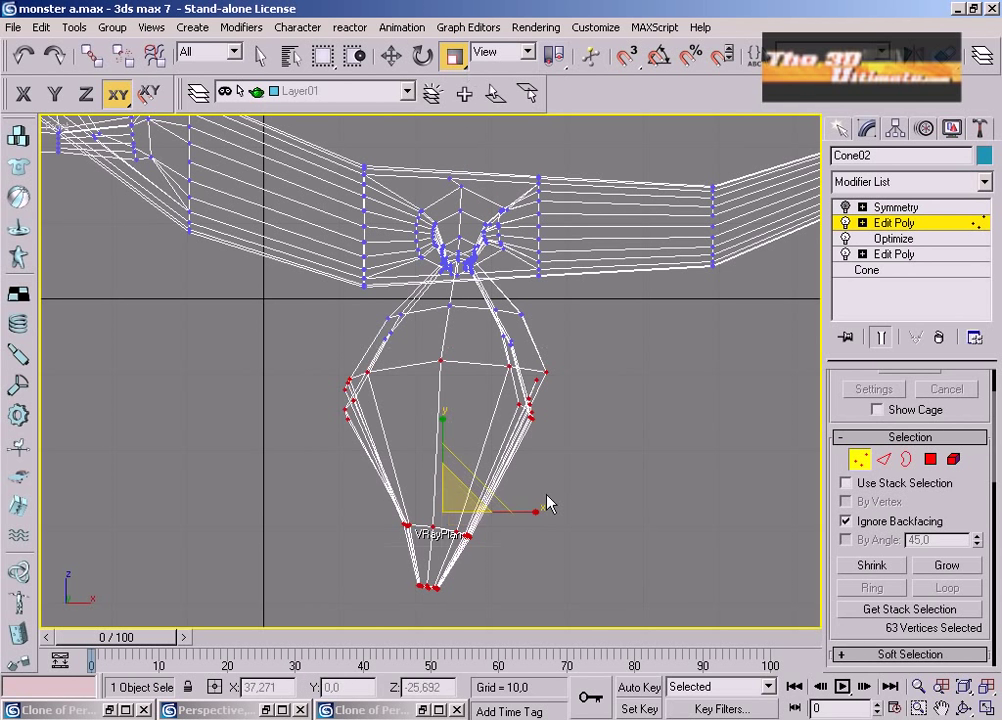
left_click(524, 513)
left_click_drag(610, 556, 627, 607)
left_click_drag(521, 482, 497, 485)
left_click(622, 389)
middle_click_drag(563, 372, 556, 475)
scroll(556, 476, "up", 4)
scroll(574, 463, "down", 5)
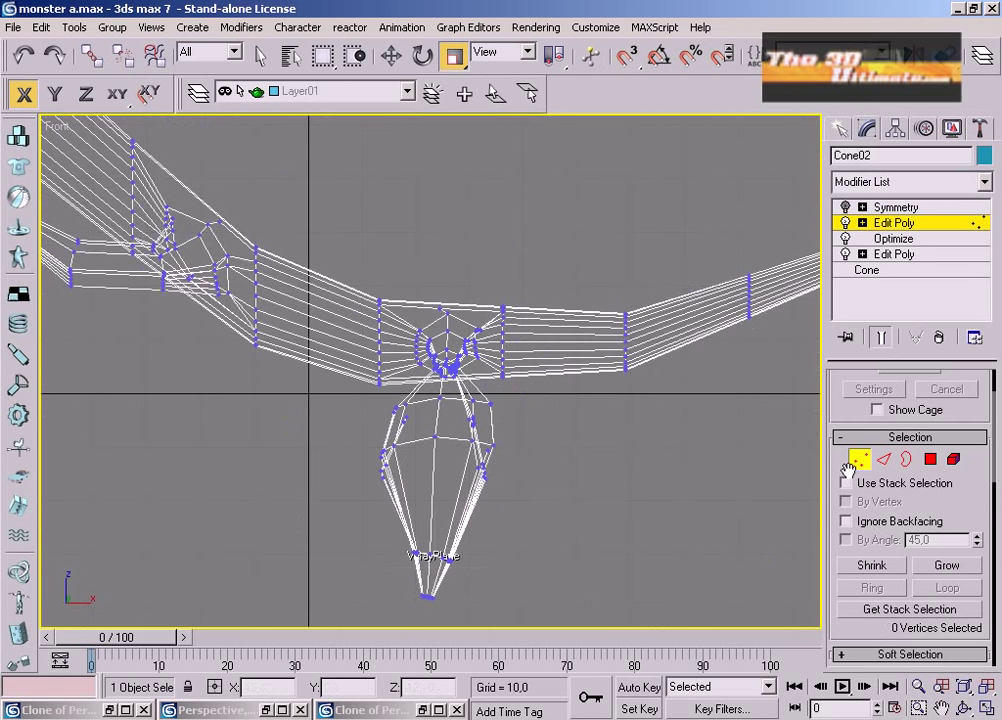
left_click(984, 707)
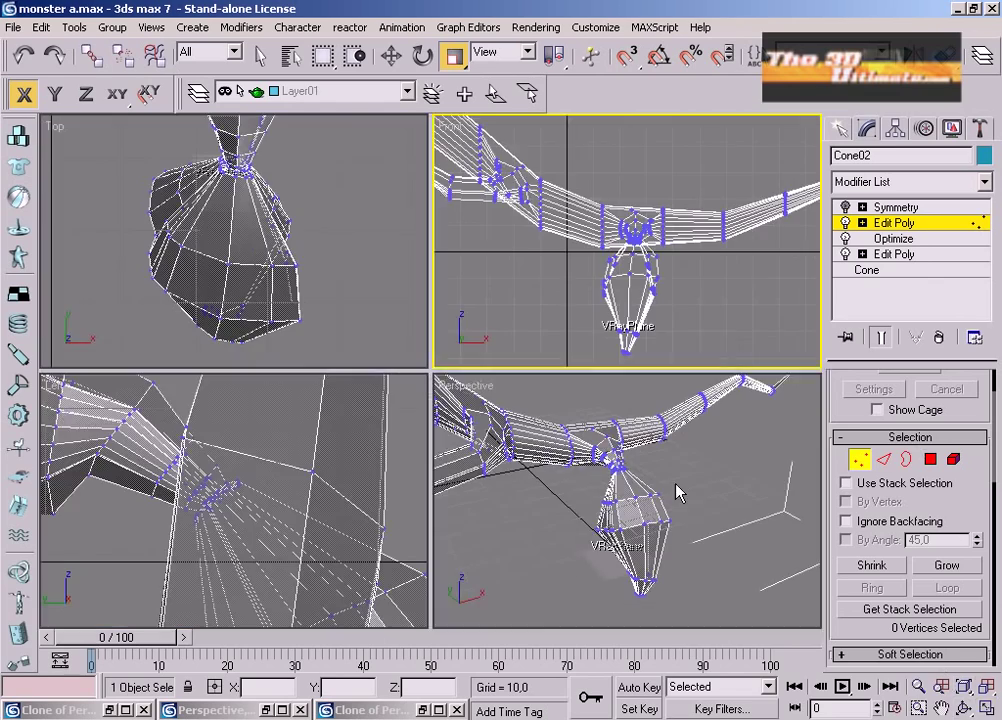
Try a QuickSlice cut across the upper foot in the Perspective view.
left_click(987, 709)
left_click(964, 708)
scroll(461, 438, "up", 4)
left_click_drag(461, 438, 363, 350)
right_click(363, 350)
right_click(363, 350)
left_click(275, 363)
left_click(201, 403)
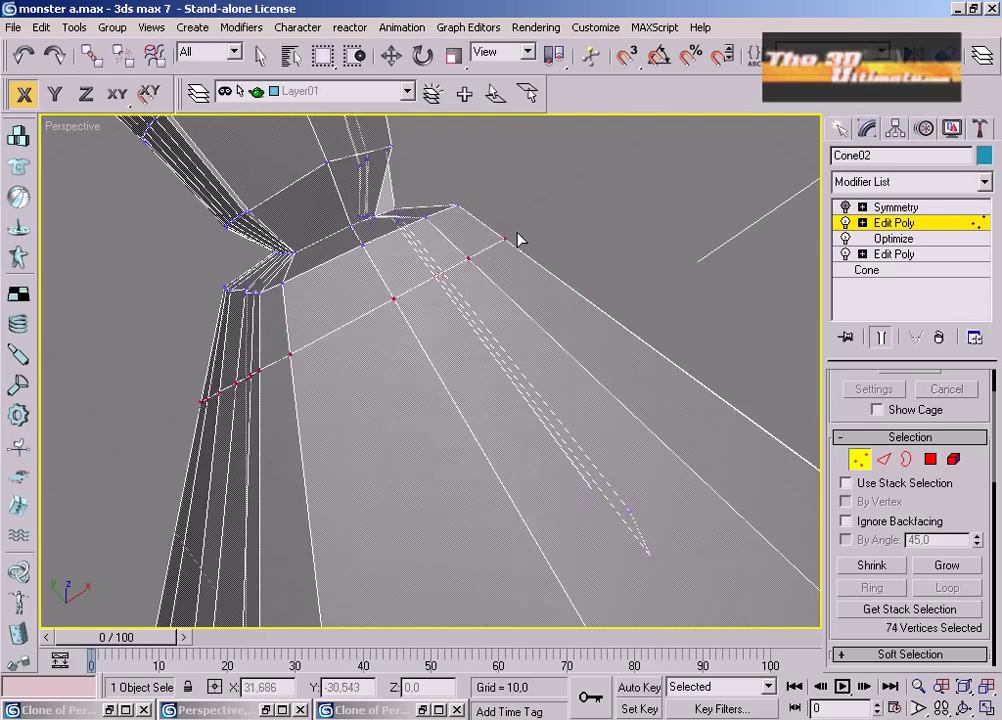
left_click_drag(393, 298, 391, 285)
key("ctrl+z")
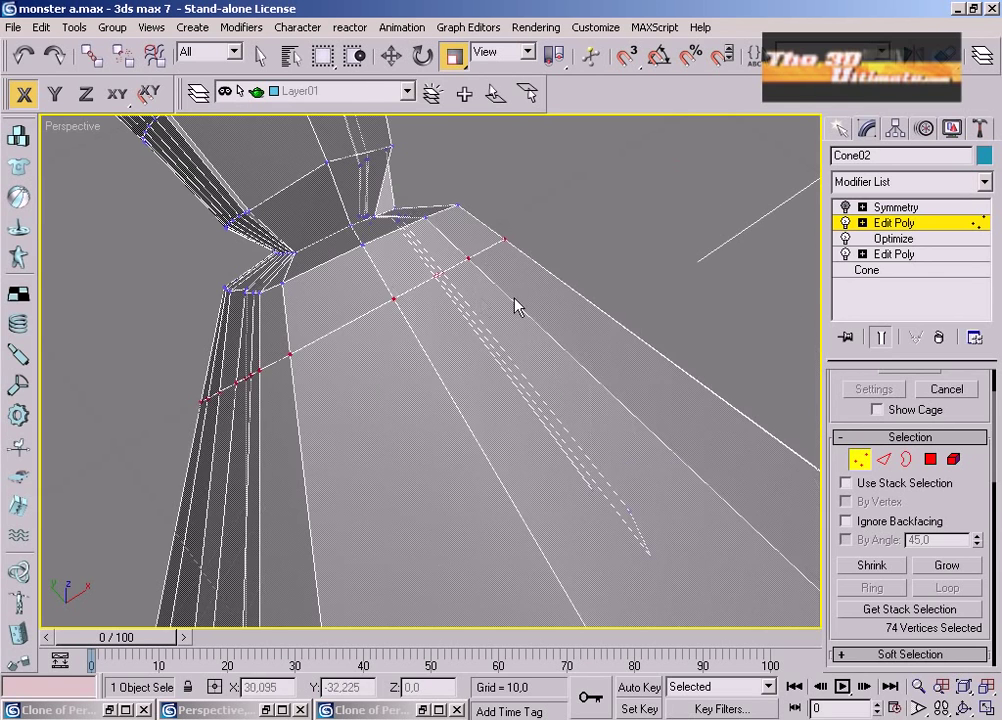
Select the upper foot polygons in the Front view and cut a horizontal QuickSlice through them just below the ankle.
key("f")
middle_click_drag(255, 277, 443, 273)
scroll(443, 273, "up", 6)
left_click(443, 271)
scroll(443, 271, "down", 5)
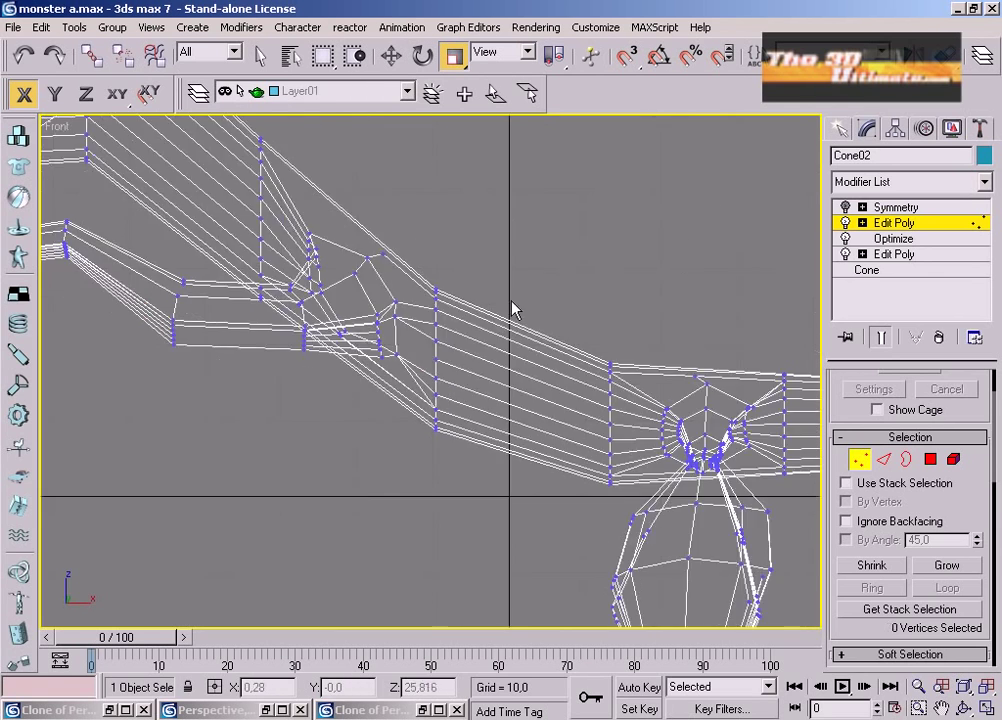
middle_click_drag(528, 436, 187, 353)
scroll(187, 353, "up", 5)
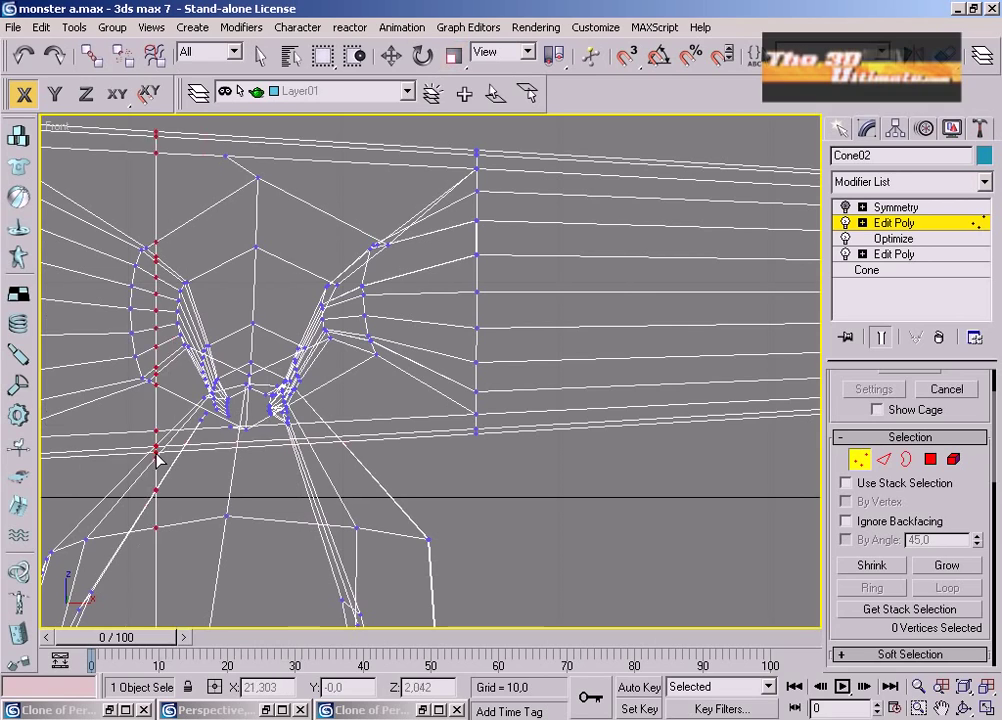
key("4")
left_click_drag(112, 483, 443, 474)
left_click_drag(83, 488, 425, 519)
scroll(481, 456, "up", 3)
right_click(250, 486)
left_click(208, 321)
left_click(208, 483)
Scale the new ring of vertices below the ankle wider to round out the upper foot.
key("1")
key("r")
left_click_drag(433, 481, 468, 480)
left_click(671, 500)
Select the five lengthwise edges on the side of the rear leg's middle segment and remove them.
scroll(671, 500, "down", 6)
left_click(987, 708)
left_click(757, 577)
key("alt+w")
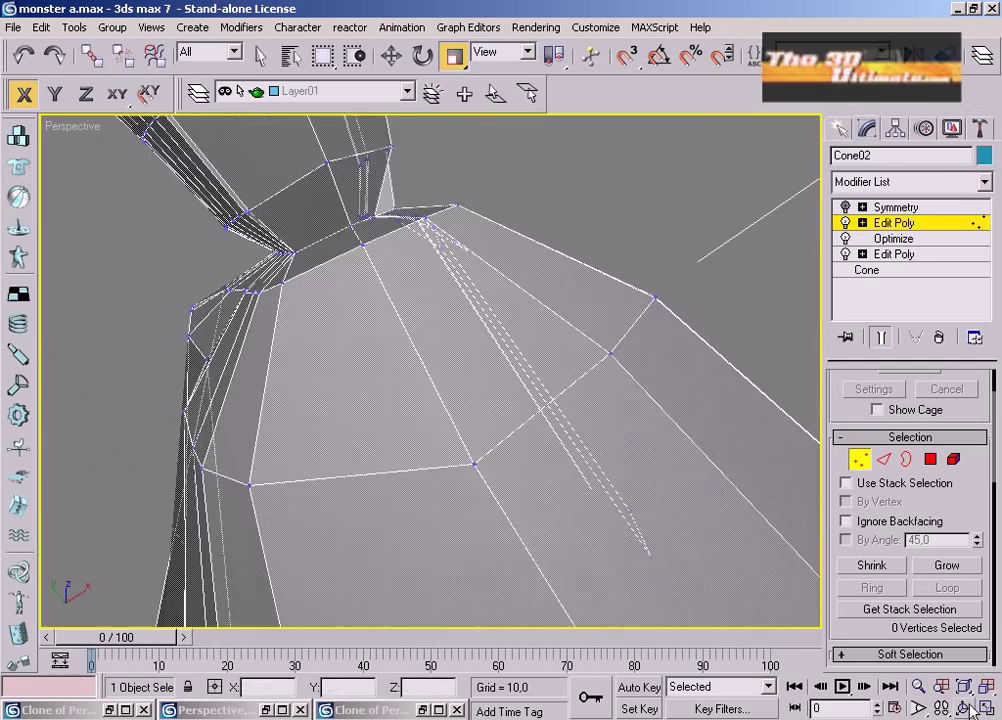
middle_click_drag(757, 585, 450, 470, "alt")
left_click(930, 460)
left_click(427, 280)
left_click(883, 459)
left_click(462, 303)
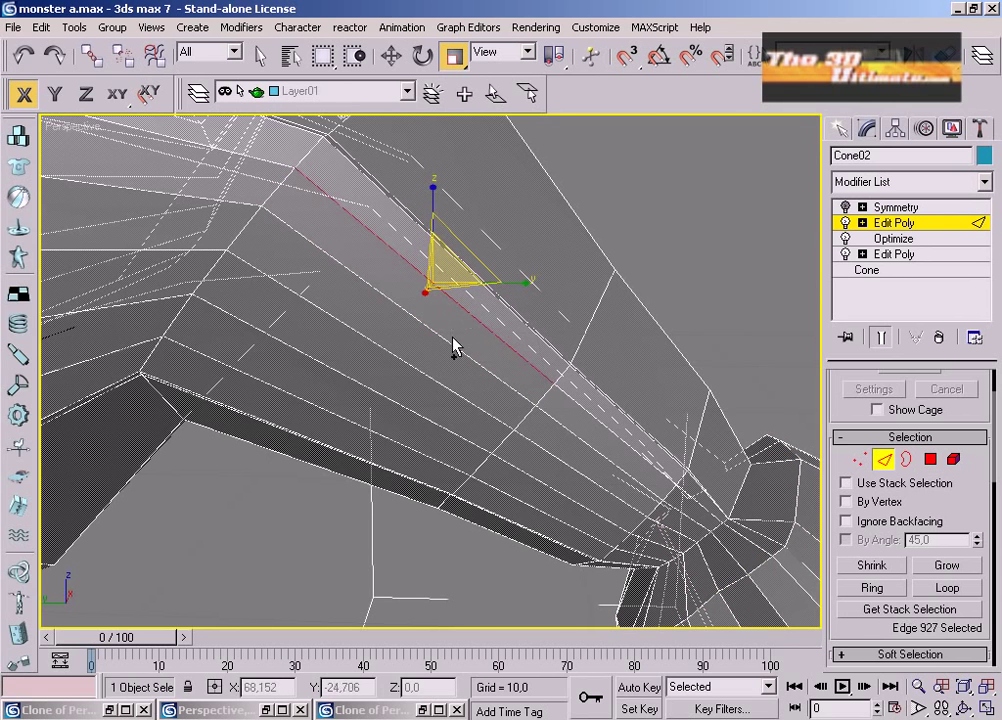
scroll(368, 431, "down", 1)
scroll(877, 604, "down", 4)
left_click(872, 479)
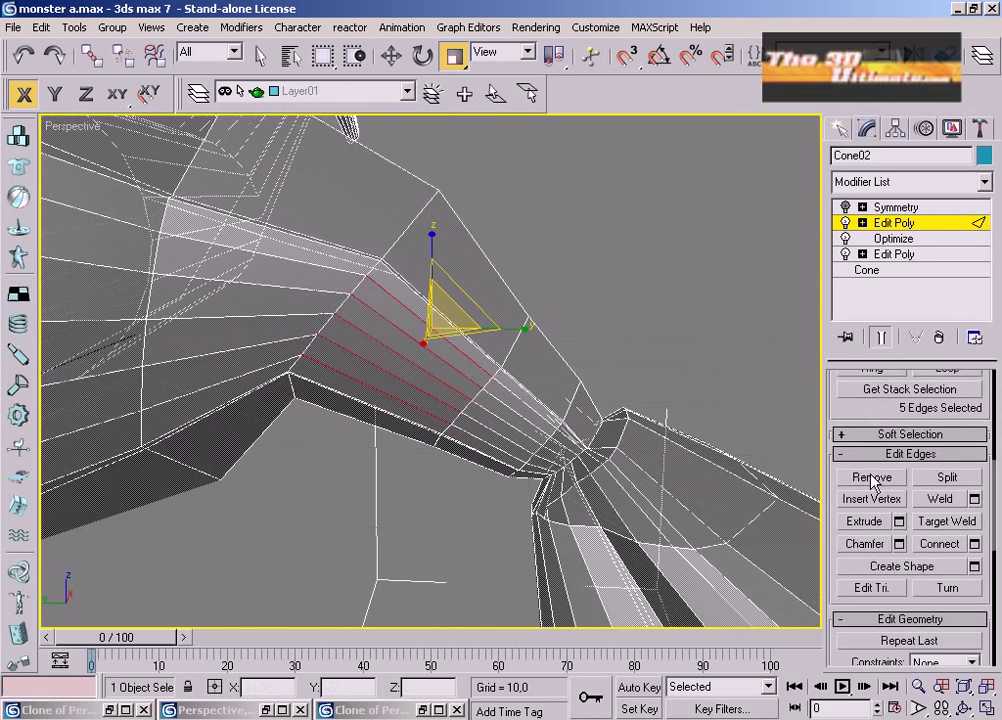
Remove the five lengthwise edges on the adjoining rear leg segment closer to the body.
scroll(872, 479, "down", 2)
scroll(523, 288, "down", 4)
scroll(446, 289, "up", 4)
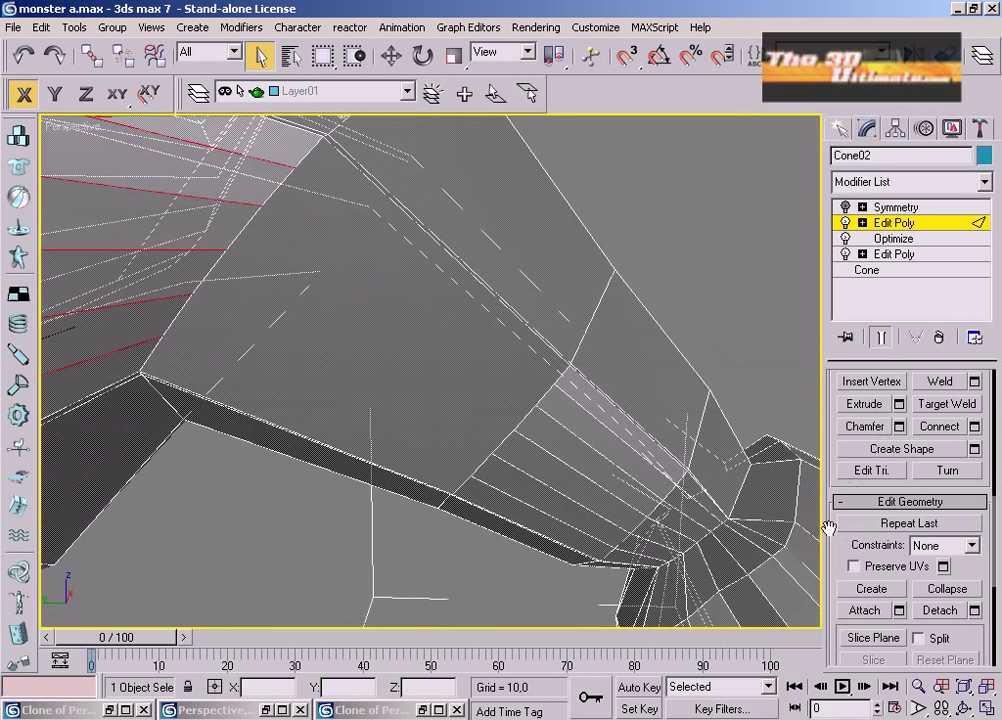
scroll(860, 525, "up", 2)
scroll(375, 352, "down", 3)
Extrude the merged side polygon of the rear leg outward to start a new limb.
key("4")
left_click(374, 356)
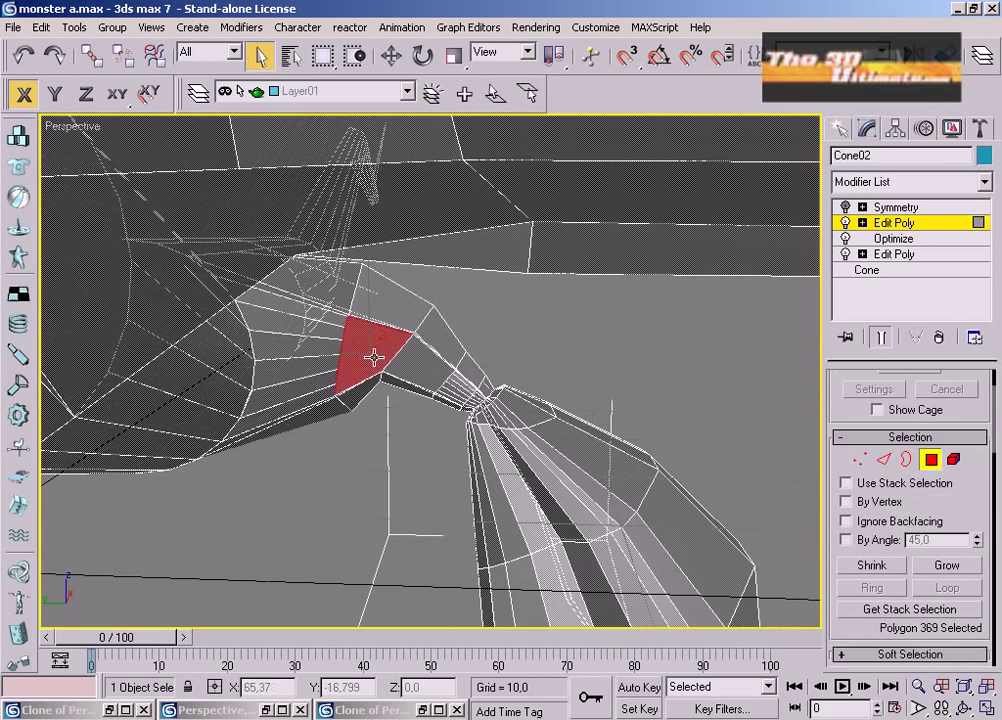
right_click(371, 352)
left_click(337, 409)
left_click_drag(380, 348, 383, 321)
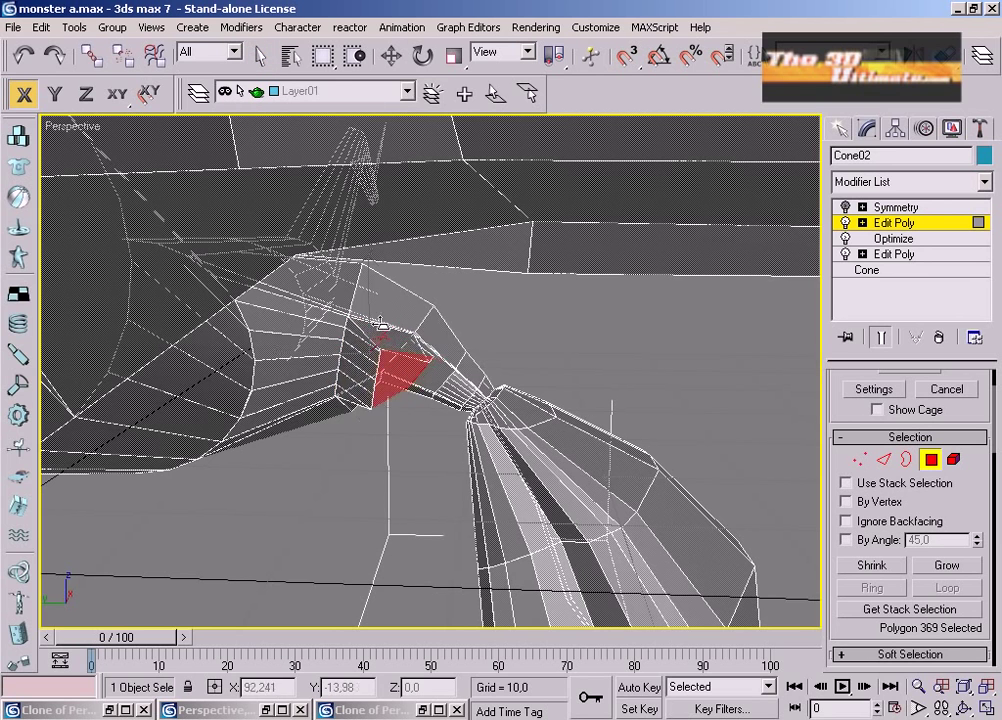
Move the vertices at the new limb's inner corner toward the body in the Top view.
scroll(383, 322, "up", 3)
key("t")
scroll(561, 342, "down", 4)
middle_click_drag(442, 265, 357, 366)
scroll(357, 366, "up", 2)
middle_click_drag(271, 448, 452, 423)
scroll(452, 423, "up", 4)
scroll(470, 428, "down", 4)
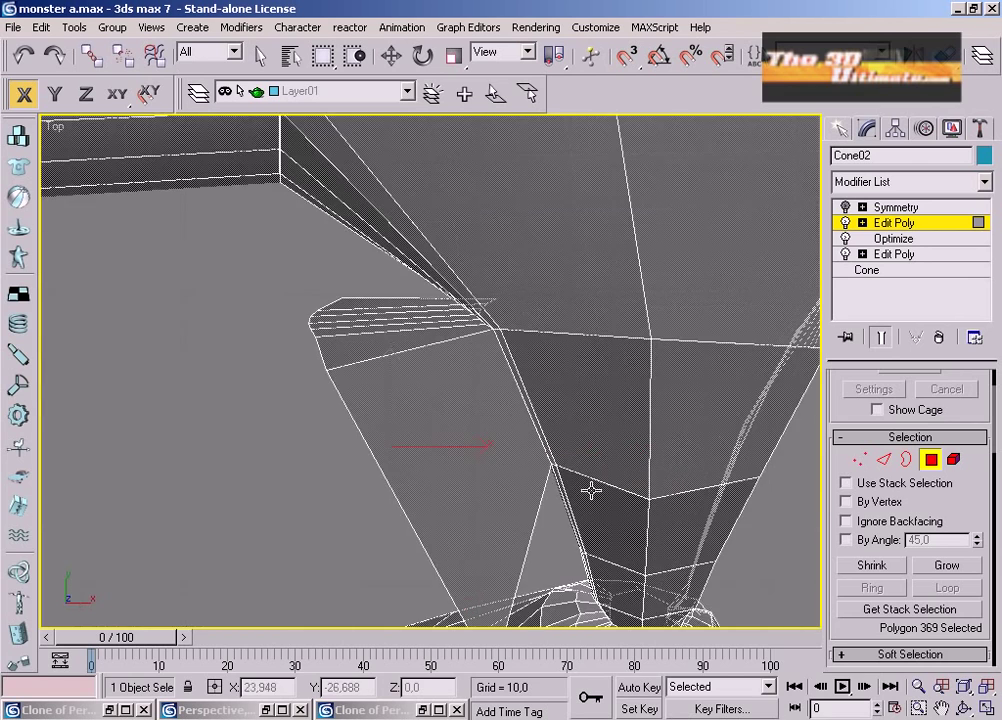
left_click(453, 55)
left_click(859, 461)
scroll(435, 358, "up", 4)
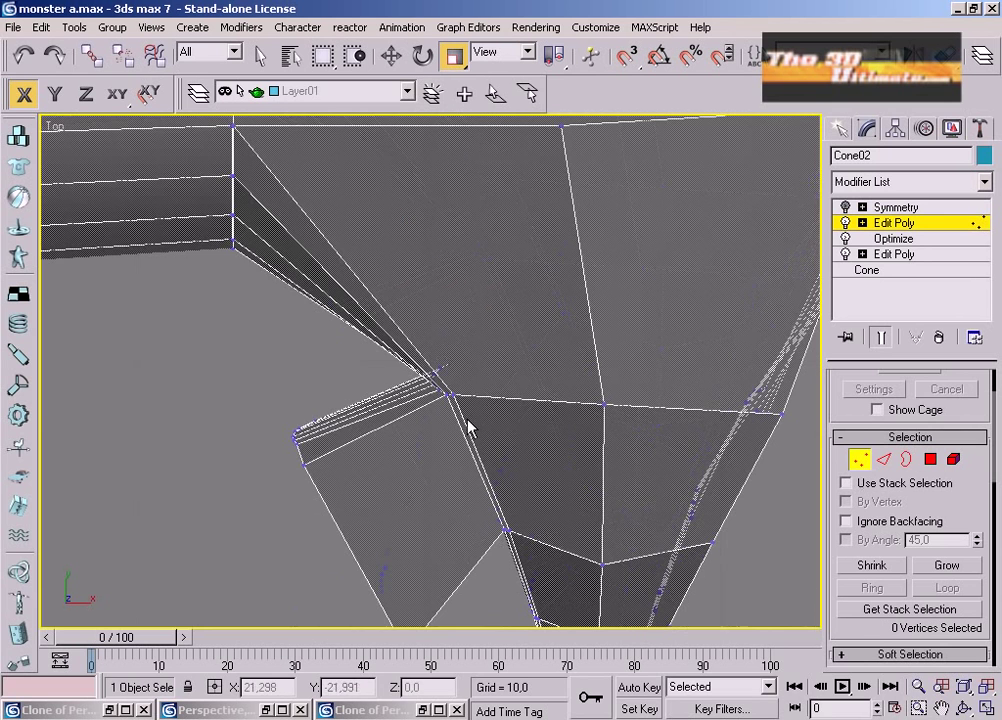
left_click(391, 56)
left_click_drag(474, 350, 340, 208)
middle_click_drag(253, 435, 283, 330)
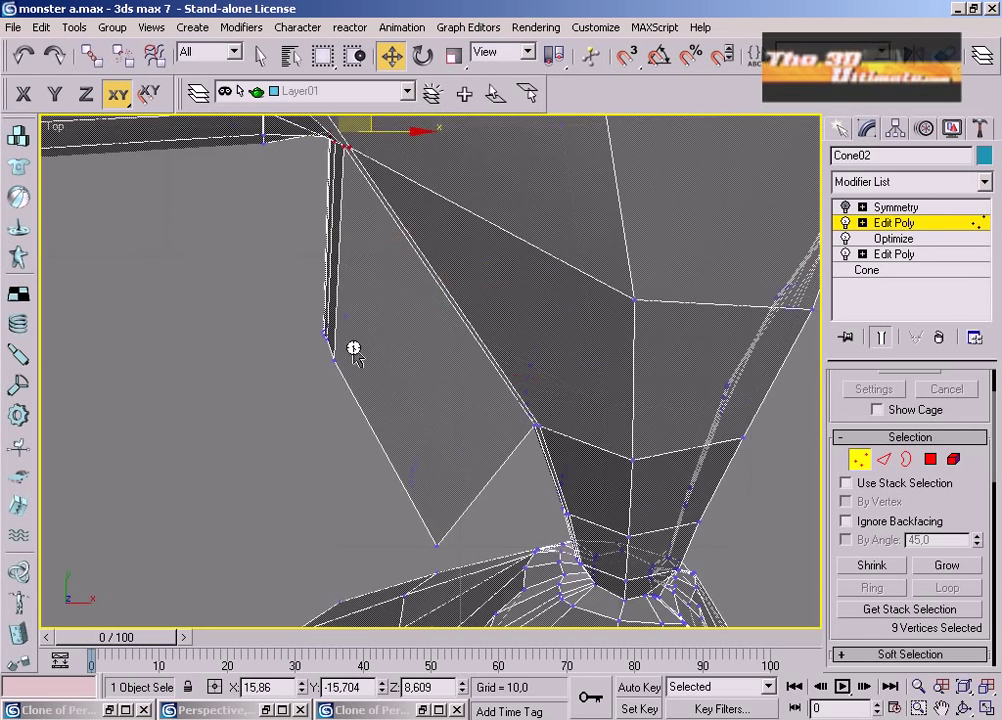
Reposition the two vertex groups at the new limb's outer end to angle it away from the leg.
left_click(437, 545)
left_click_drag(468, 531, 461, 492)
left_click_drag(385, 420, 438, 534)
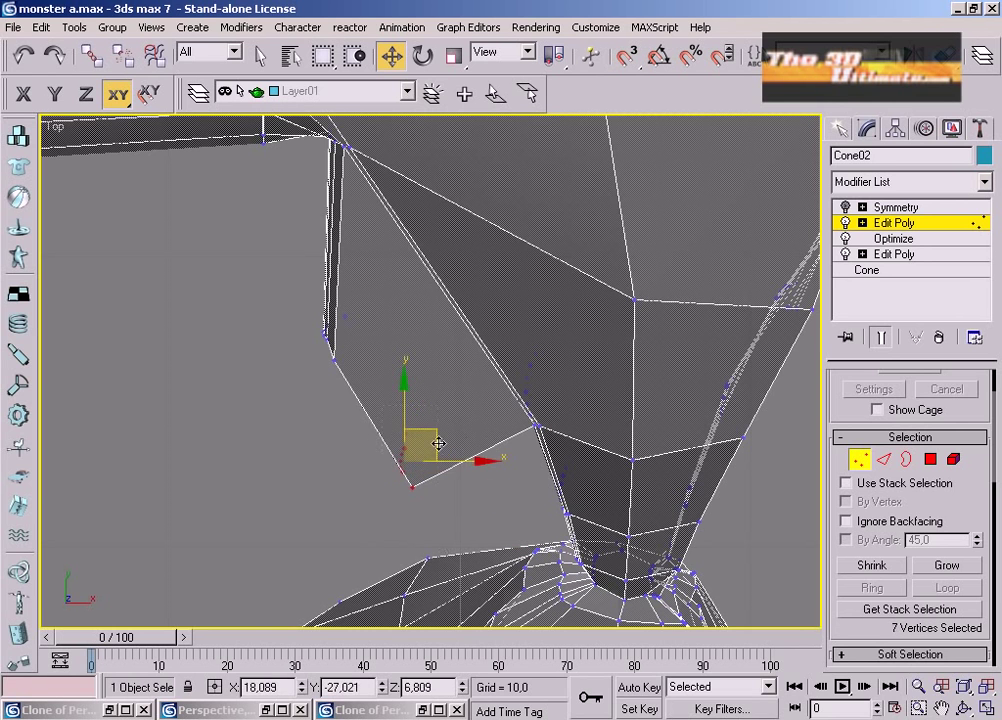
left_click_drag(441, 426, 352, 318)
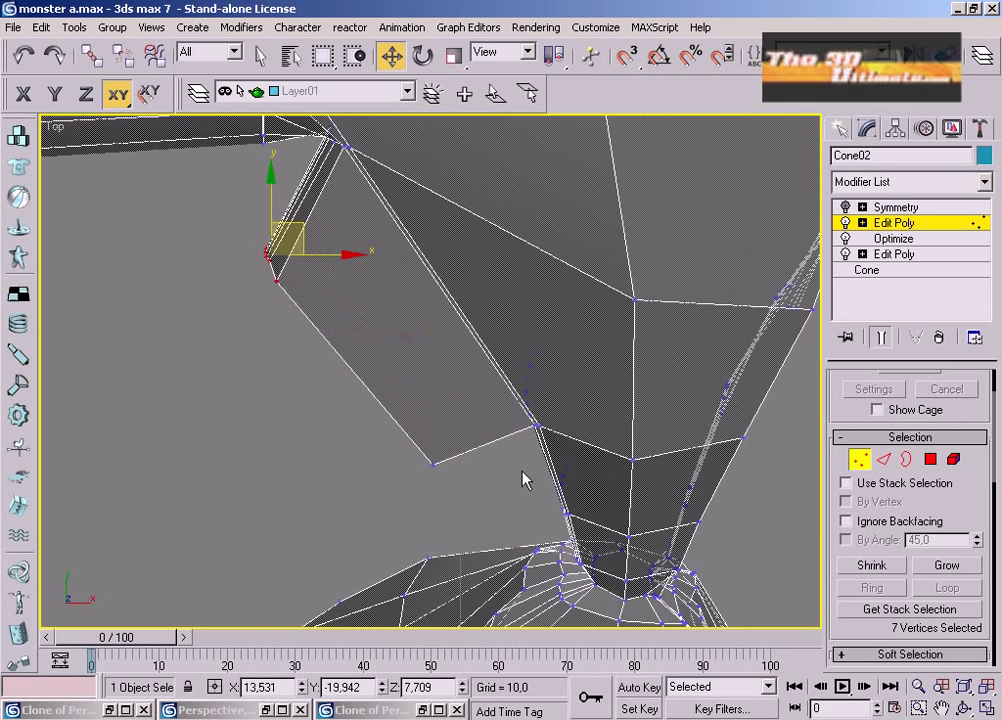
key("alt+w")
right_click(563, 537)
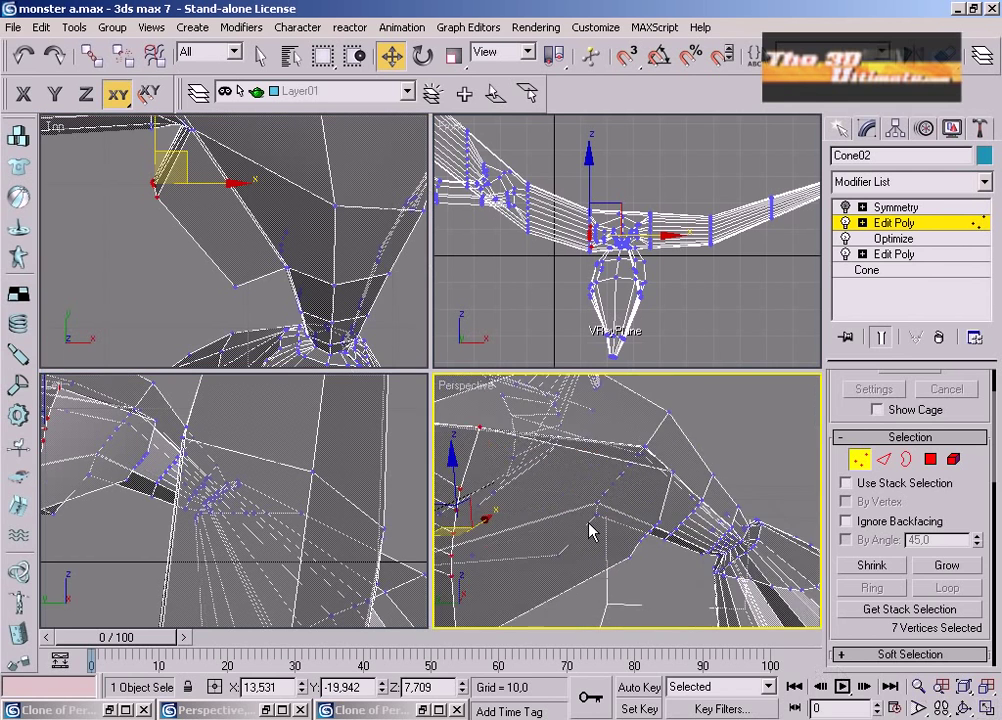
Select the new limb's end polygon and extrude it sideways into a long segment in the Top view.
key("4")
left_click(559, 524)
left_click(423, 55)
right_click(155, 300)
scroll(155, 292, "up", 2)
key("alt+w")
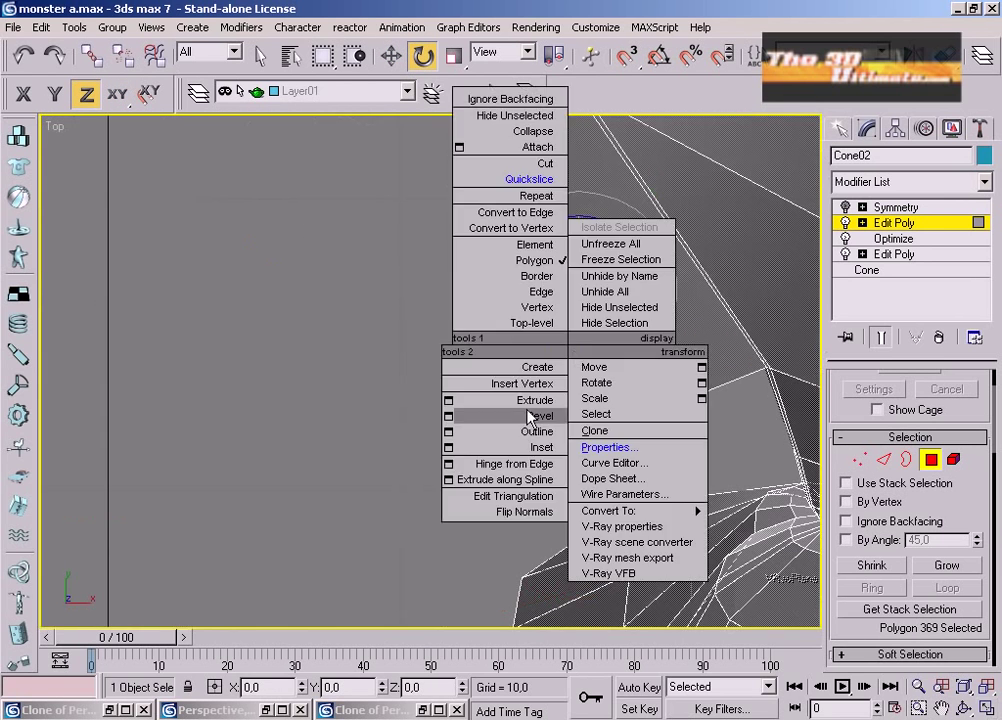
key("w")
left_click_drag(584, 343, 567, 44)
left_click(117, 93)
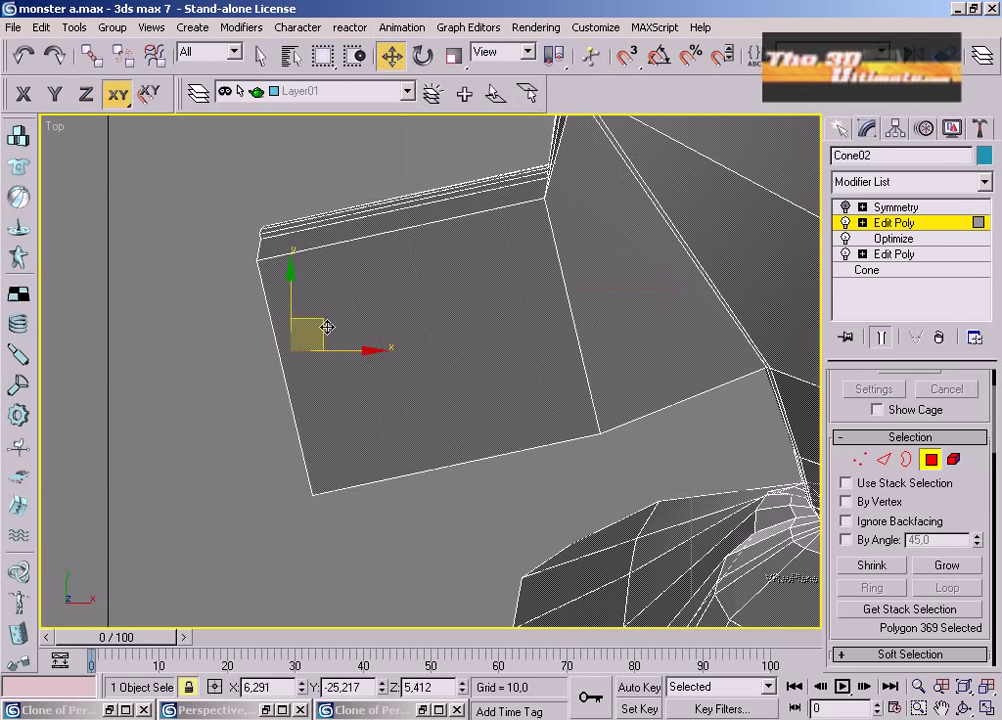
Scale the new limb's end polygon to about 50 percent and extrude a further narrow segment.
scroll(320, 359, "down", 4)
left_click(453, 56)
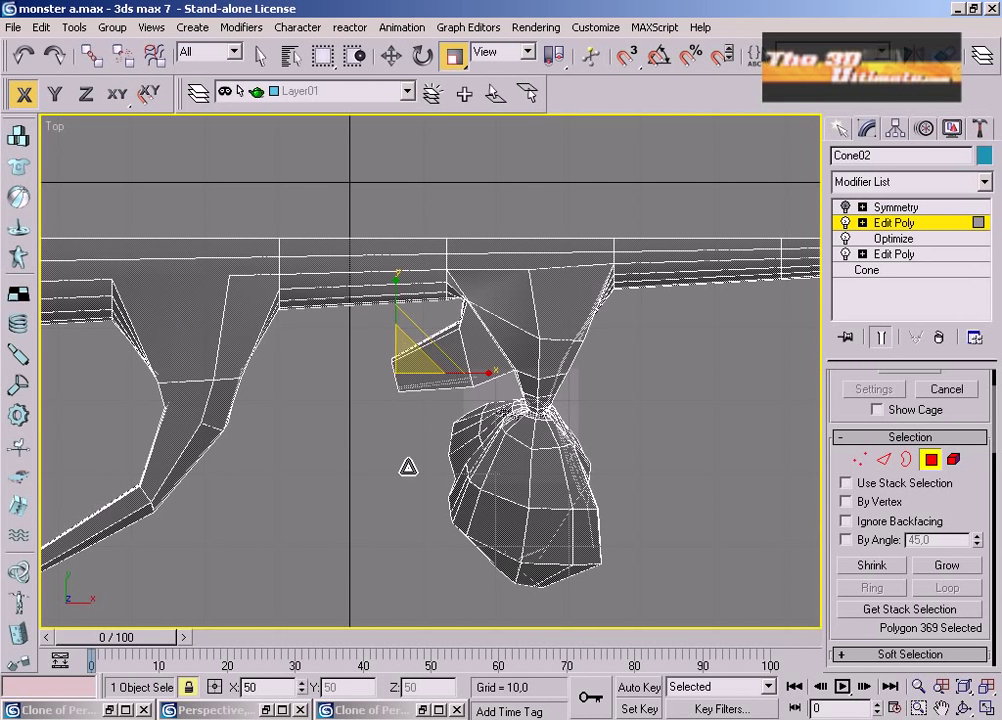
left_click_drag(402, 386, 395, 355)
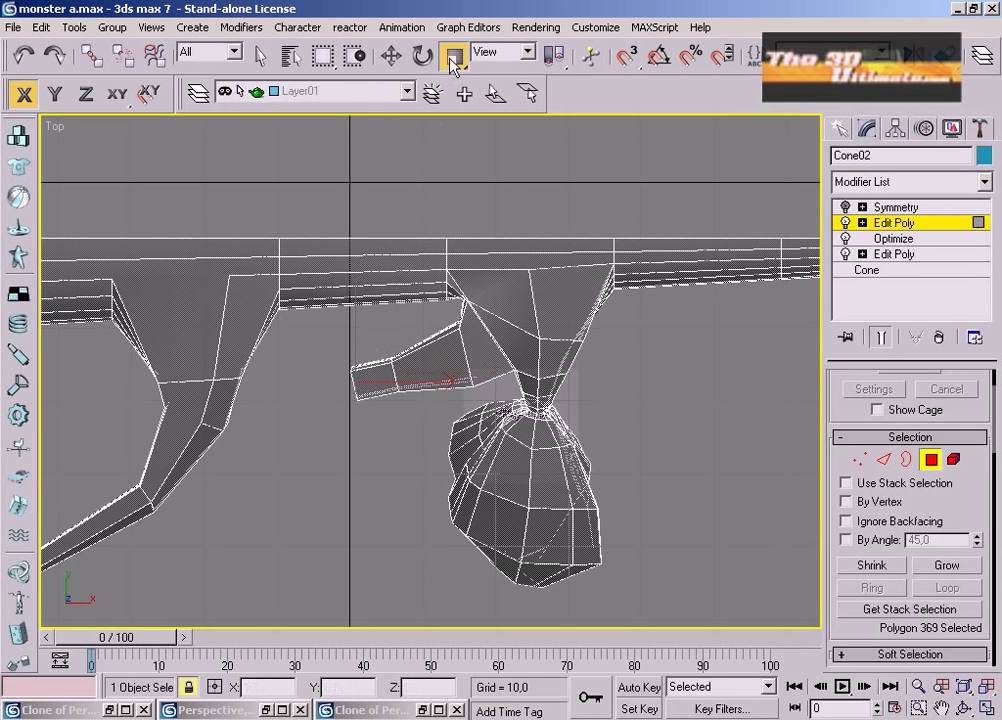
Flare the limb's end polygon wider and extrude it into another long segment.
right_click(361, 380)
left_click(343, 428)
left_click_drag(350, 411, 320, 333)
right_click(336, 404)
left_click(326, 462)
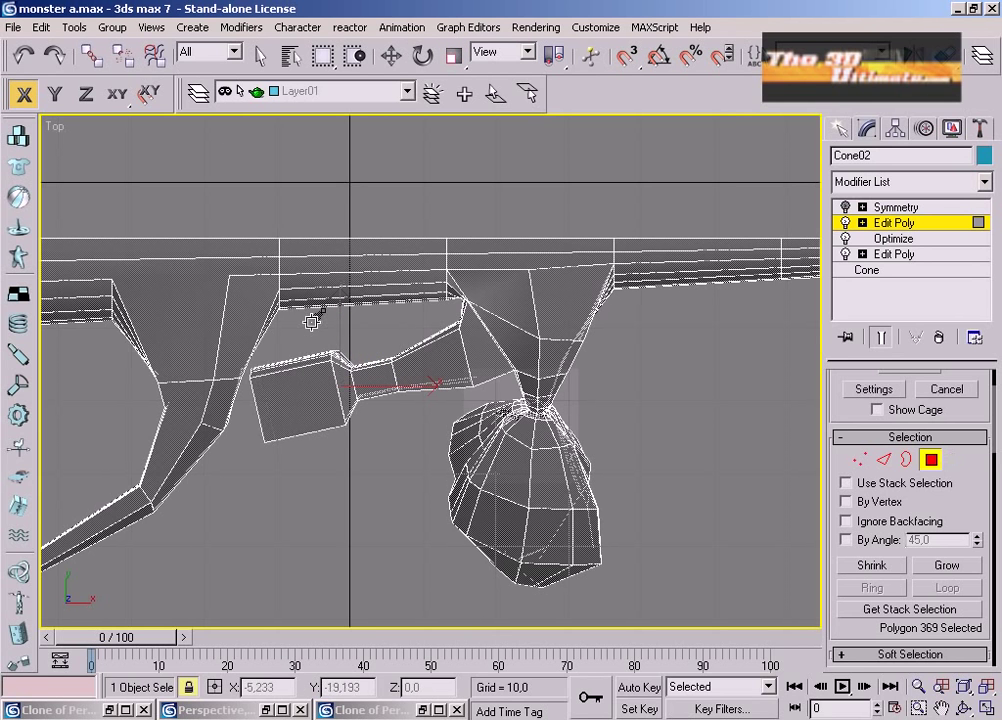
Rotate the limb's end polygon downward in the Front view and extrude an angled segment.
key("f")
scroll(353, 485, "up", 2)
middle_click_drag(277, 456, 433, 438)
scroll(433, 438, "up", 2)
key("r")
key("e")
left_click_drag(222, 471, 283, 491)
right_click(252, 437)
left_click(240, 492)
left_click_drag(254, 411, 247, 318)
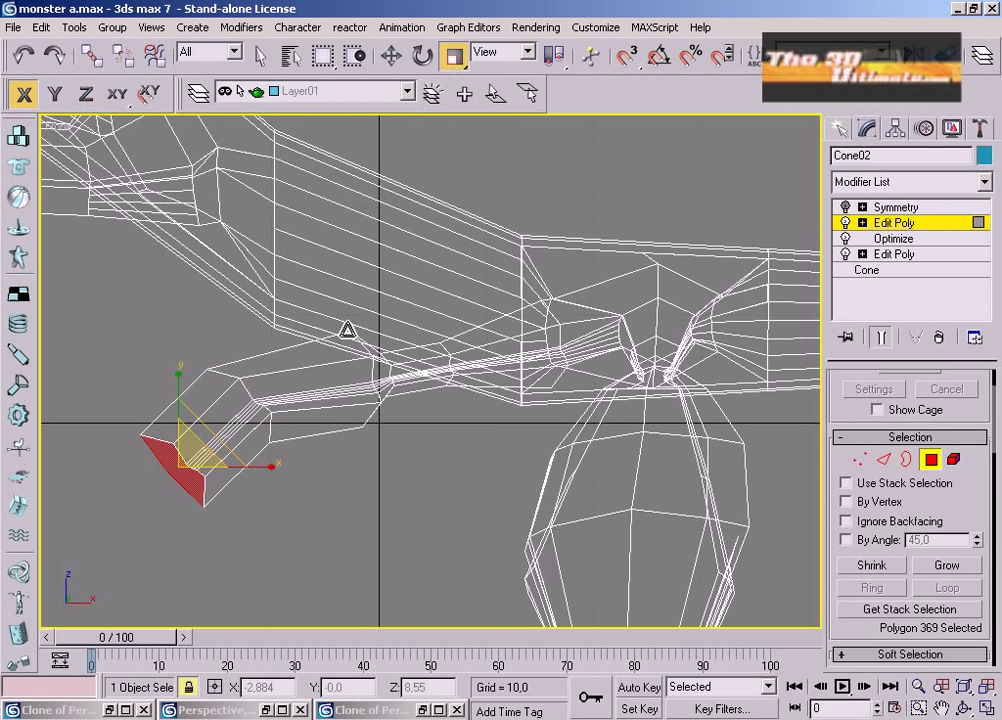
Scale the limb's end polygon narrower and extrude it diagonally downward by one more segment.
left_click_drag(203, 461, 204, 548)
right_click(188, 481)
left_click(168, 538)
left_click_drag(186, 475, 199, 366)
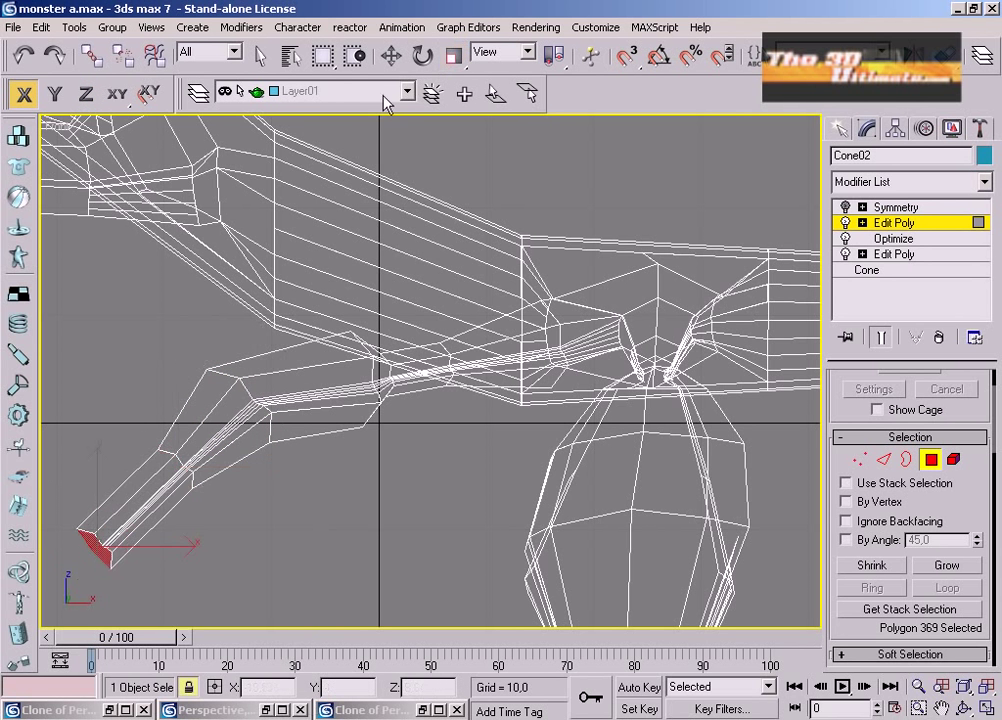
Rotate the limb's end polygon toward horizontal and move it inward to bend the limb downward.
left_click(422, 57)
middle_click_drag(58, 600, 177, 517)
left_click_drag(243, 593, 244, 577)
key("w")
left_click_drag(272, 463, 318, 501)
Try to extrude the limb's end polygon straight downward.
right_click(264, 461)
left_click(234, 516)
left_click_drag(259, 464, 263, 300)
key("ctrl+z")
Extend the limb's end polygon downward into a long segment tapering to a narrow point.
scroll(259, 450, "down", 2)
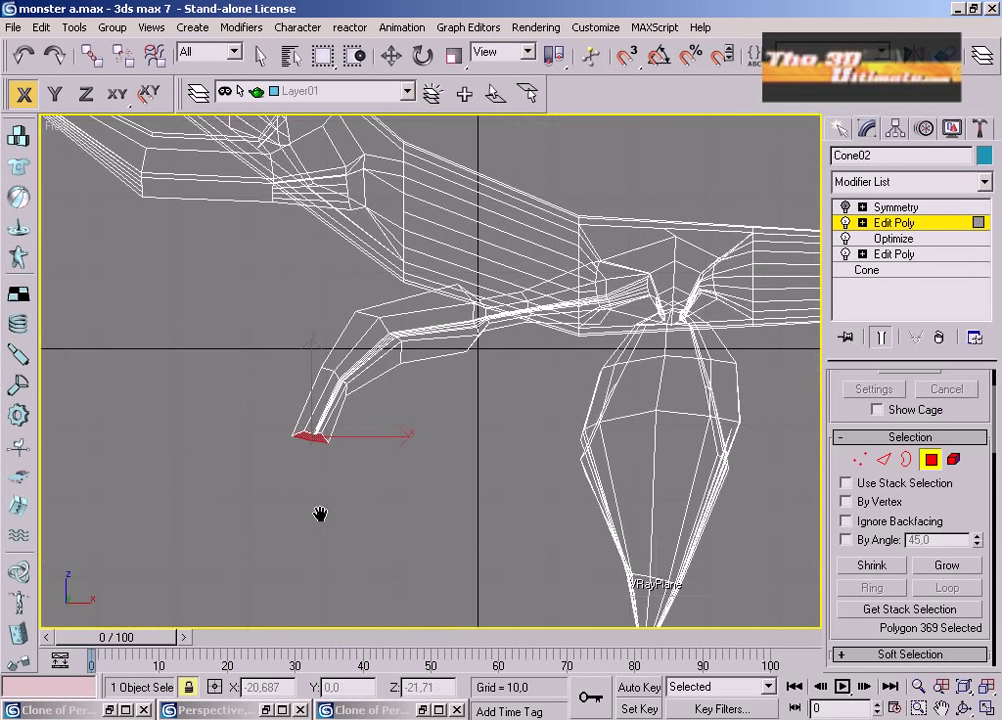
left_click_drag(320, 438, 346, 237)
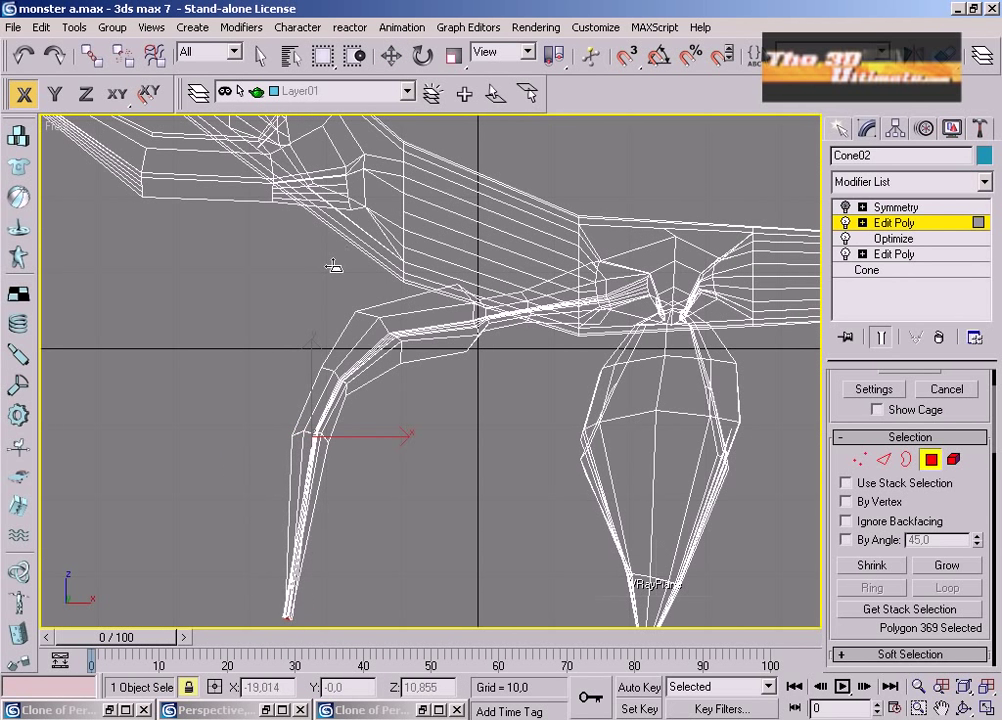
Switch to vertex editing and lower the side limb's tip vertices slightly in the front view.
left_click(336, 268)
middle_click_drag(420, 449, 421, 300)
key("1")
scroll(948, 568, "down", 6)
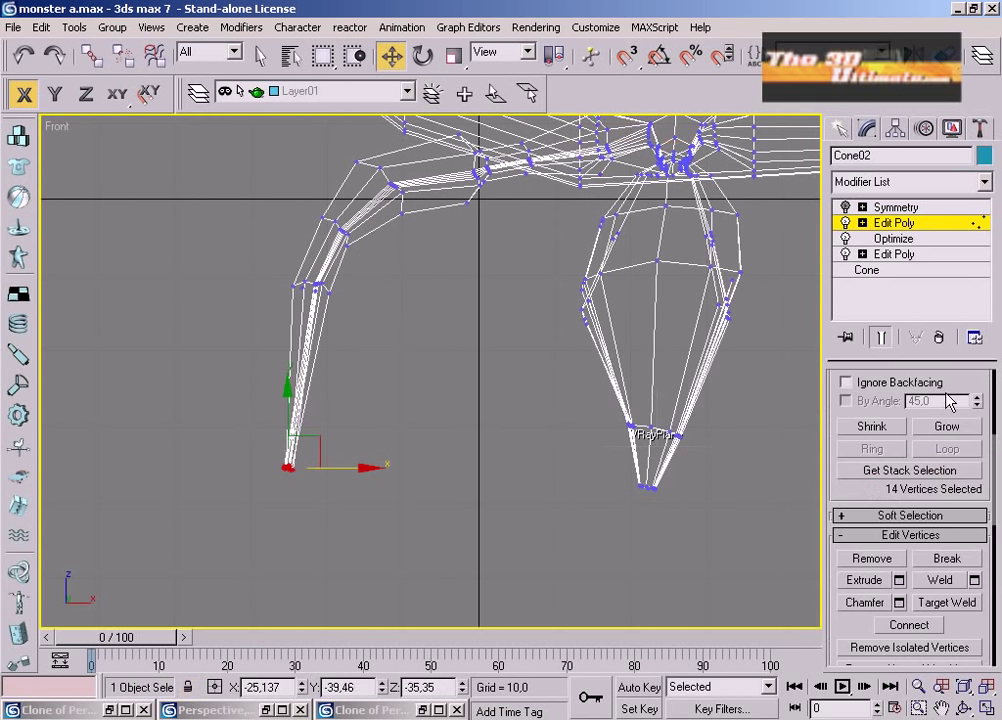
left_click_drag(313, 441, 310, 462)
left_click(479, 311)
Collapse the clustered vertices at each of the side limb's three bends into a single vertex.
middle_click_drag(479, 311, 380, 548)
scroll(357, 536, "up", 4)
scroll(360, 542, "up", 5)
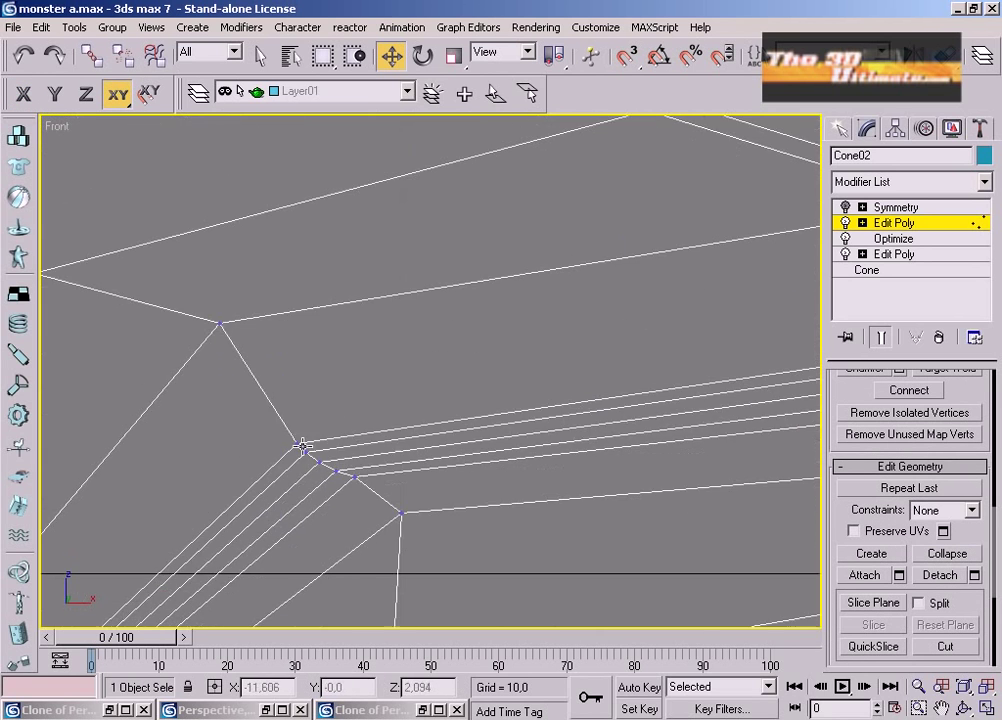
left_click(943, 556)
scroll(408, 512, "down", 3)
left_click_drag(338, 476, 339, 477)
left_click(961, 555)
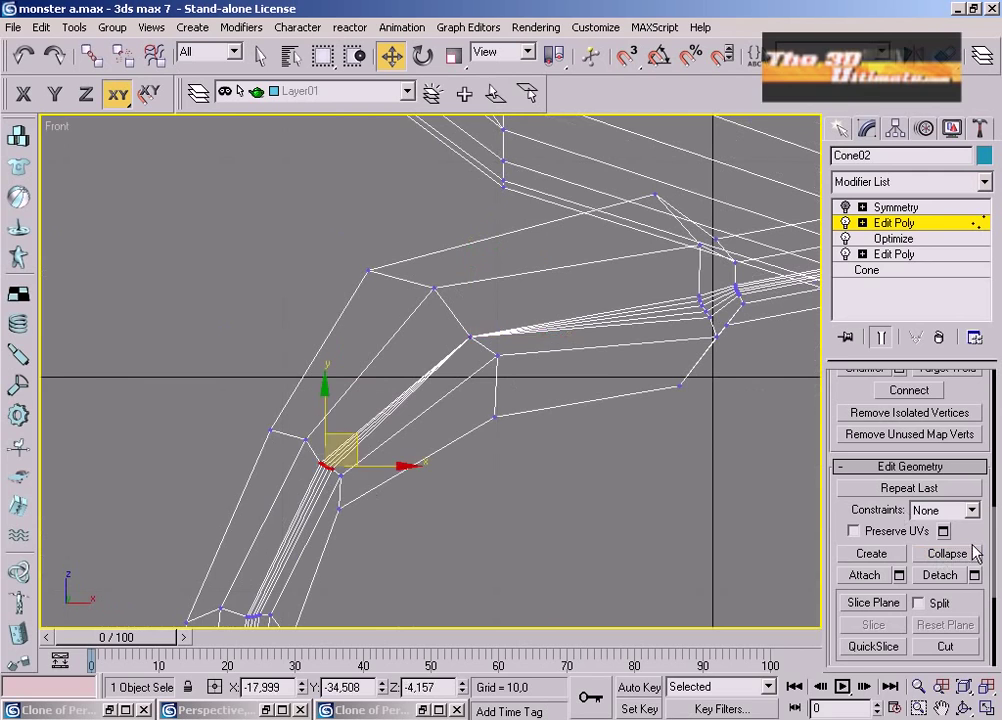
middle_click_drag(390, 540, 485, 371)
left_click_drag(334, 438, 358, 459)
left_click(945, 555)
Collapse the vertex clusters on the limb's inner cross-sections, between its first bend and the rear leg joint.
middle_click_drag(640, 268, 316, 538)
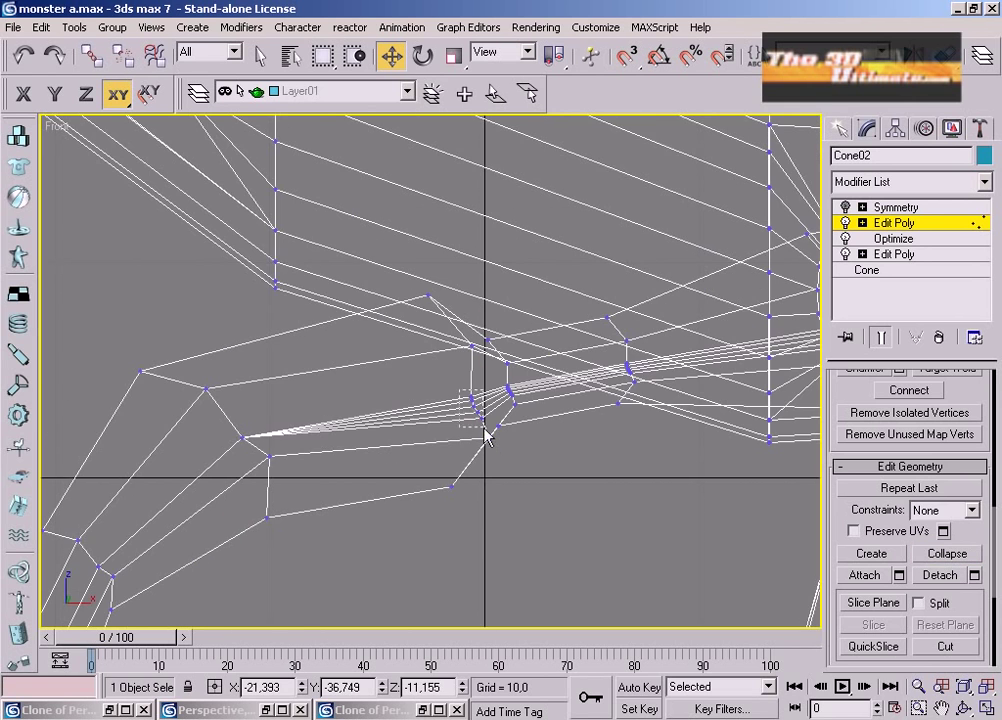
left_click(943, 555)
middle_click_drag(631, 437, 269, 556)
scroll(448, 424, "up", 2)
key("ctrl+alt+c")
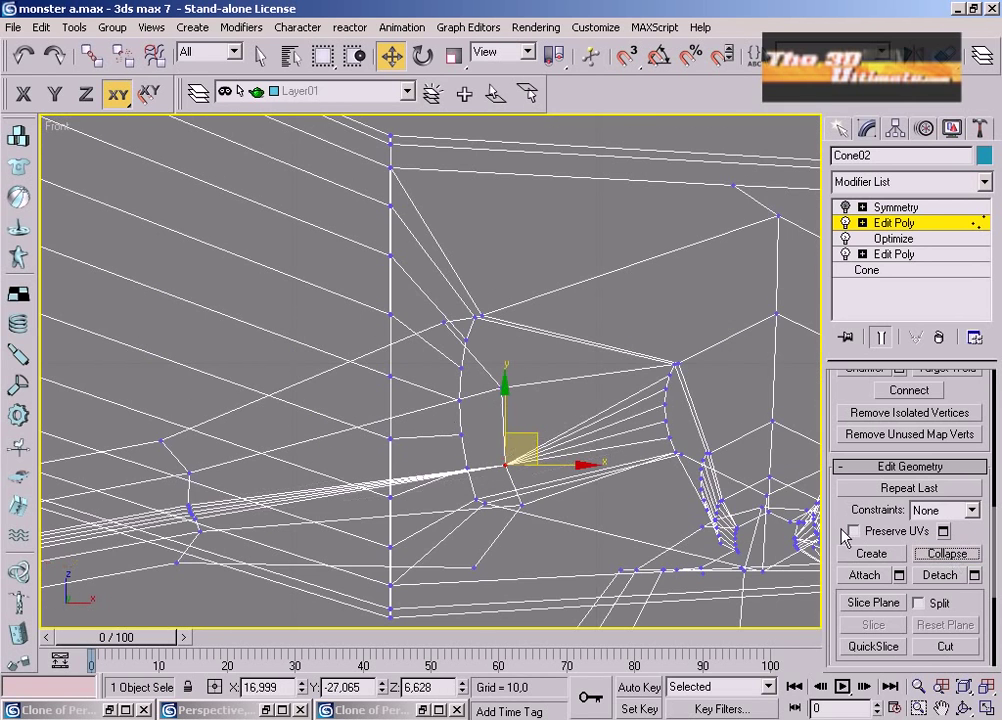
left_click_drag(209, 521, 212, 524)
left_click(961, 555)
middle_click_drag(260, 510, 609, 304)
left_click_drag(355, 327, 387, 358)
left_click(964, 555)
Collapse closely spaced vertices at the front leg's upper bend, between the body and the knee.
scroll(412, 484, "down", 2)
scroll(412, 480, "down", 4)
middle_click_drag(190, 239, 441, 430)
scroll(441, 440, "up", 4)
middle_click_drag(448, 580, 418, 416)
scroll(410, 416, "up", 1)
left_click(946, 556)
scroll(302, 422, "down", 3)
scroll(184, 275, "up", 5)
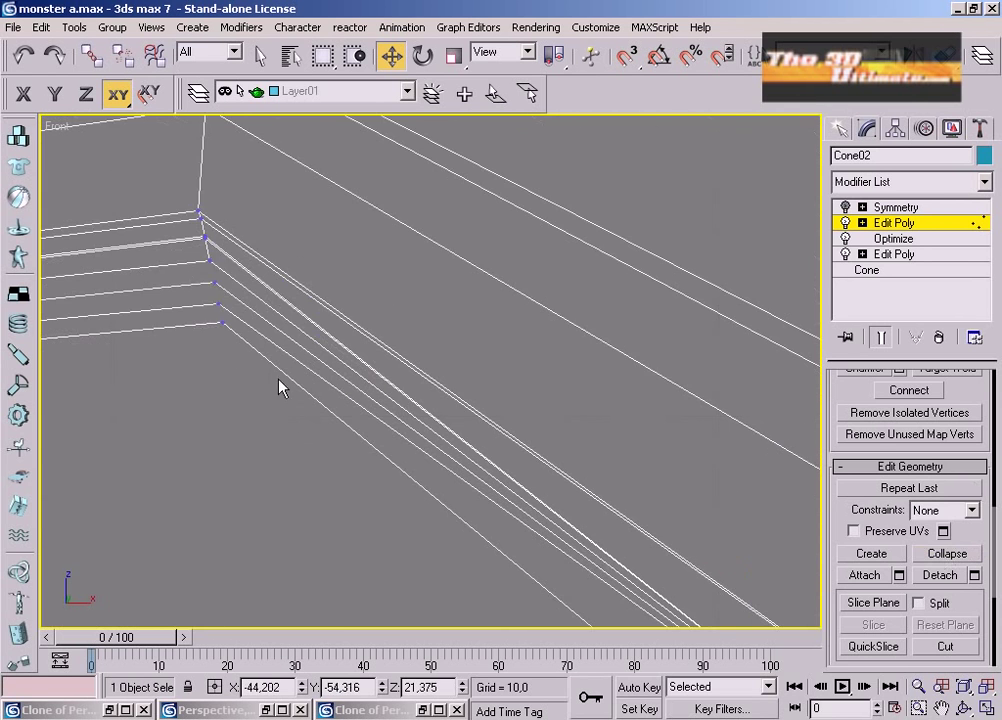
left_click(943, 555)
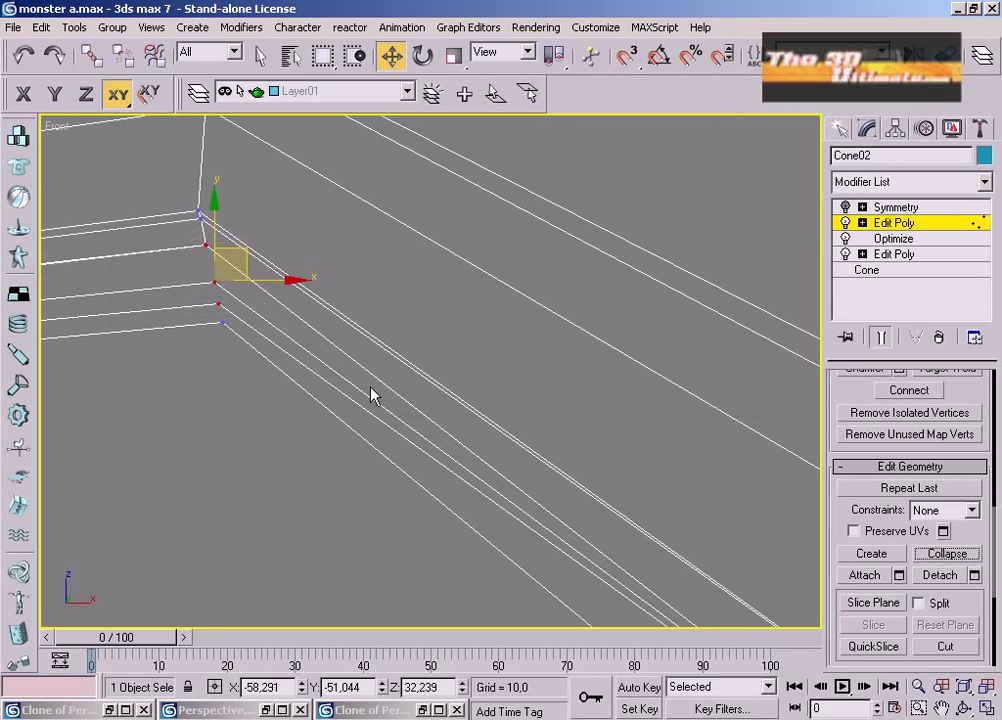
Collapse the crowded row of vertices on the underside of the front leg's knee.
scroll(309, 380, "down", 2)
left_click(309, 380)
scroll(290, 372, "down", 4)
middle_click_drag(324, 401, 496, 383)
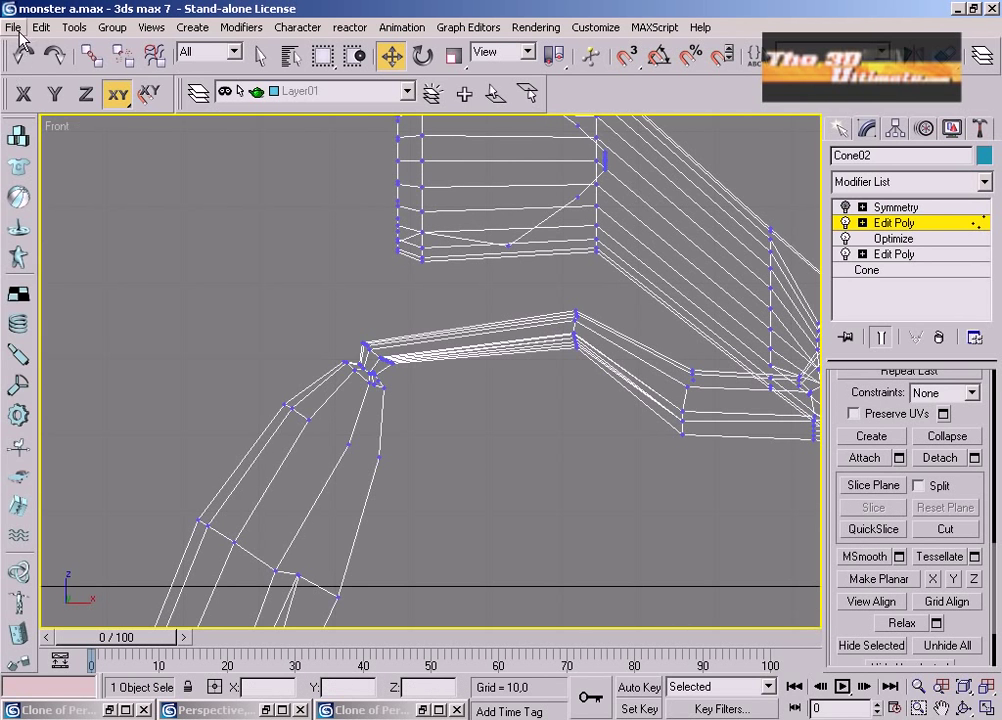
left_click(15, 28)
scroll(358, 365, "up", 10)
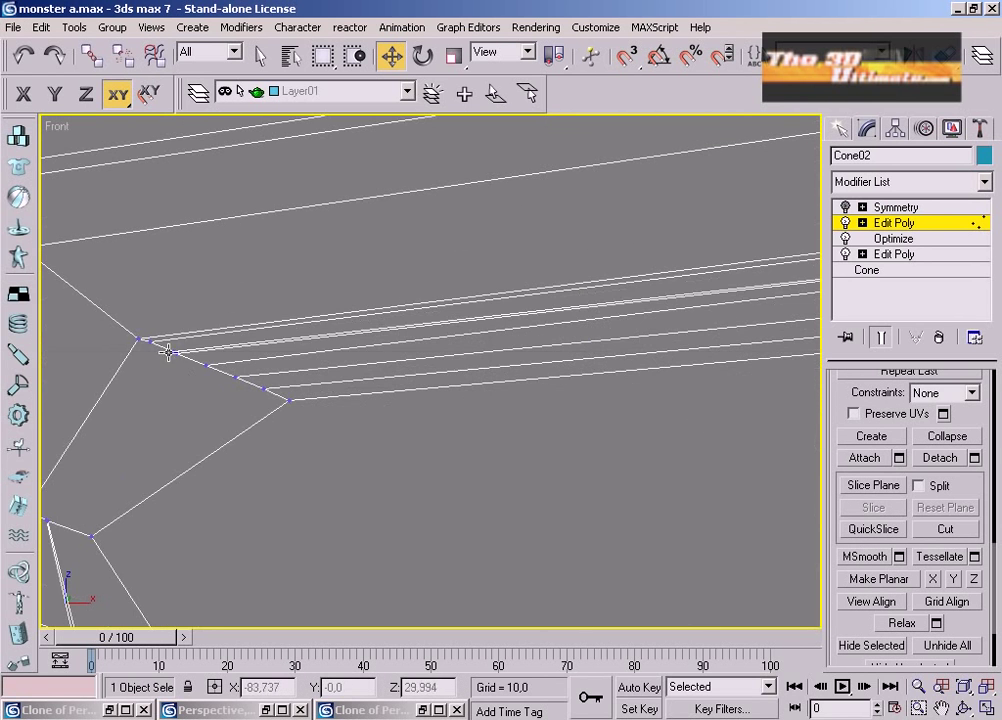
left_click(174, 351)
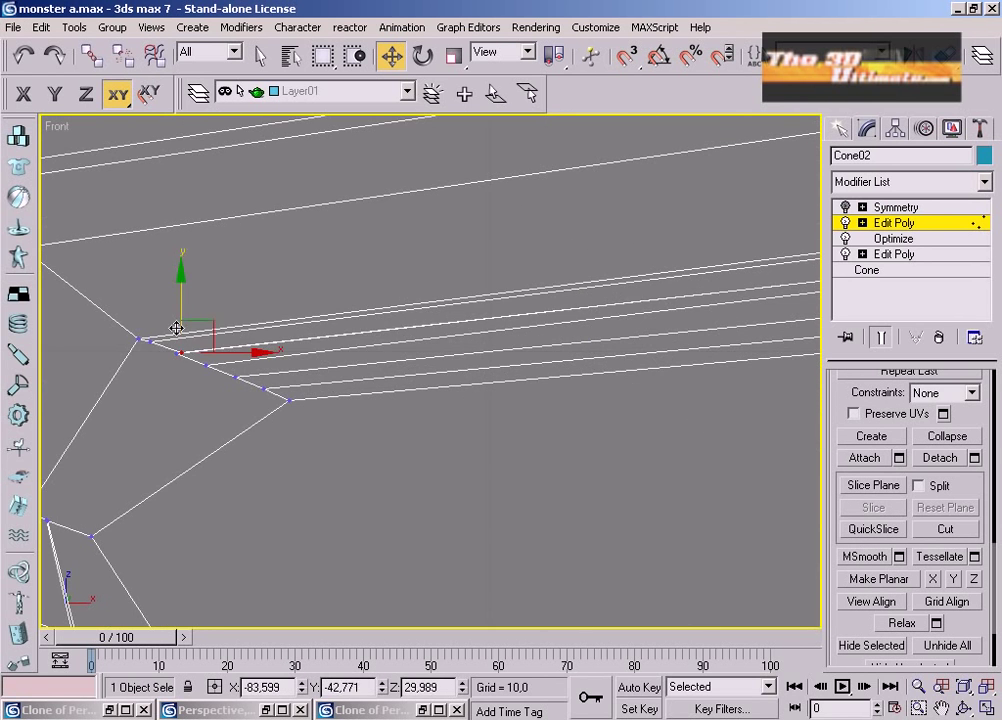
left_click(957, 441)
Try to collapse two lower neighbouring vertices at the front leg's upper bend.
scroll(501, 405, "down", 6)
middle_click_drag(545, 420, 469, 433)
scroll(469, 433, "up", 5)
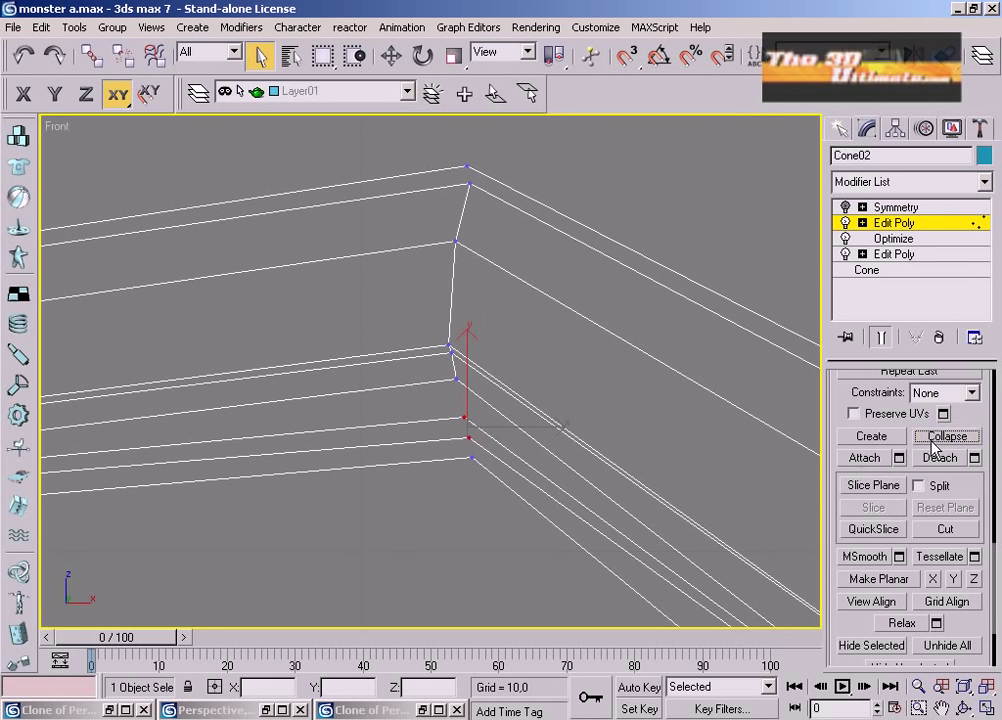
key("ctrl+shift+q")
key("ctrl+z")
Collapse the two nearly overlapping vertices in the middle of the front leg's upper bend.
middle_click_drag(460, 422, 383, 270)
scroll(383, 270, "up", 3)
right_click(368, 169)
right_click(370, 168)
left_click(357, 89)
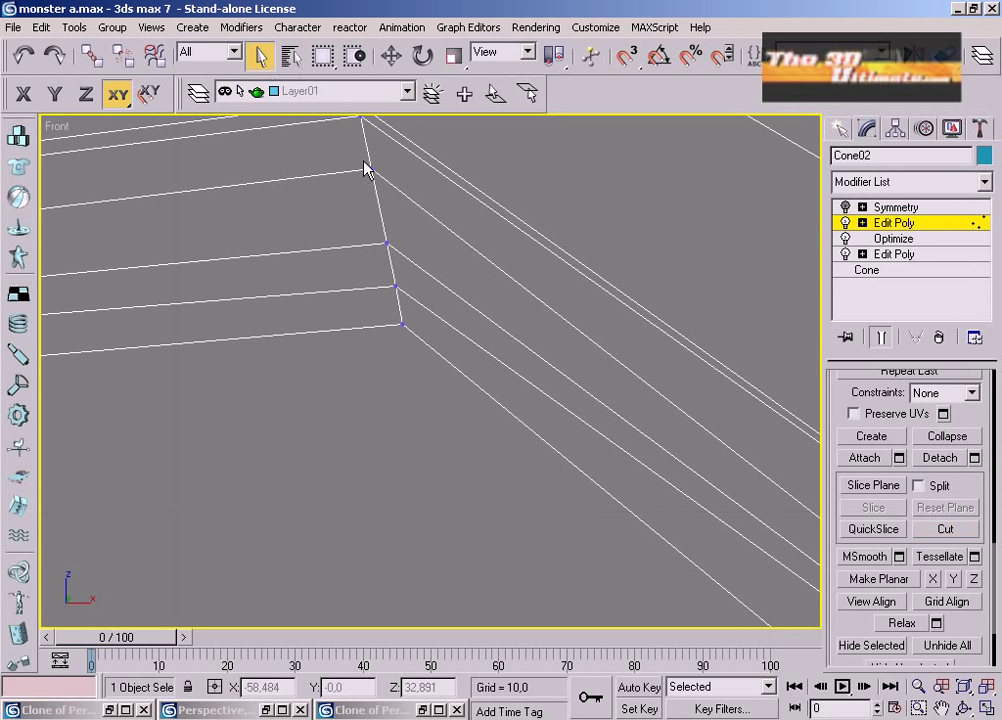
scroll(301, 380, "down", 2)
middle_click_drag(297, 284, 299, 430)
scroll(369, 373, "up", 1)
left_click(957, 437)
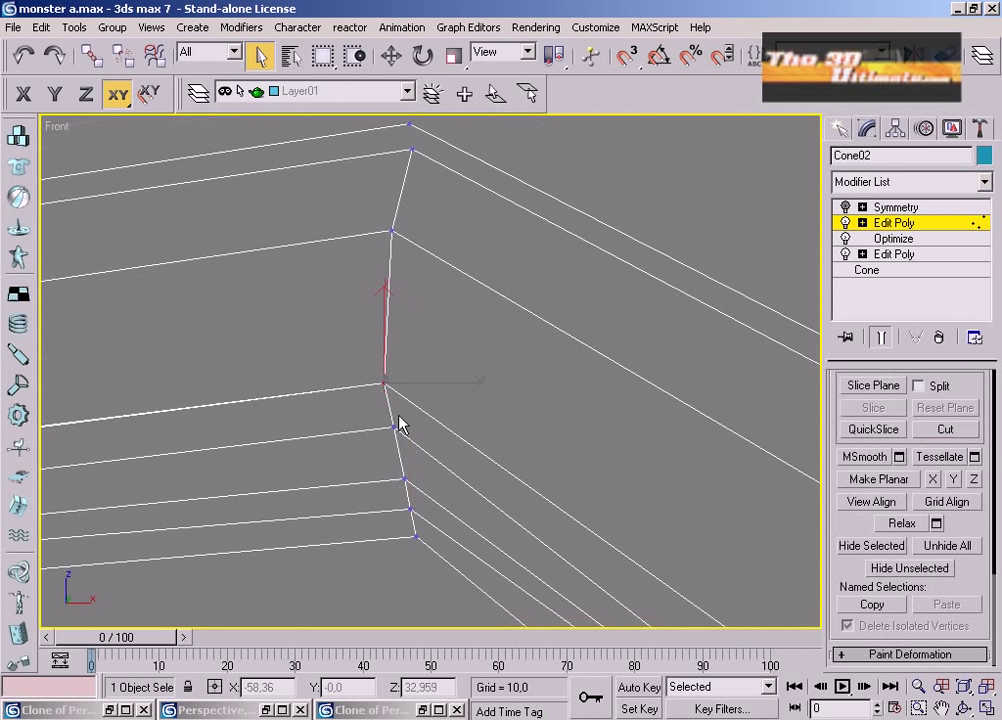
Collapse the remaining pair of nearly overlapping vertices at the front leg's knee.
scroll(253, 389, "down", 3)
scroll(438, 445, "down", 1)
mouse_move(438, 445)
middle_mouse_down()
mouse_move(311, 246)
mouse_move(448, 455)
middle_mouse_up()
scroll(448, 455, "up", 1)
scroll(306, 394, "up", 3)
middle_click_drag(306, 394, 348, 433)
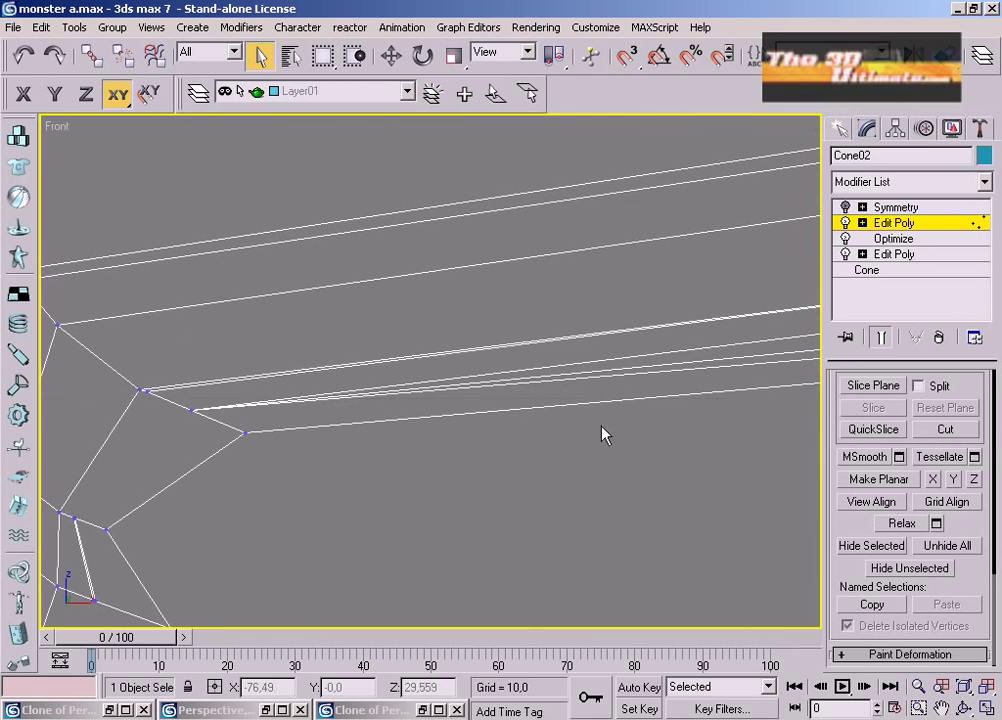
left_click_drag(188, 402, 198, 414)
left_click_drag(132, 371, 163, 403)
scroll(940, 480, "up", 3)
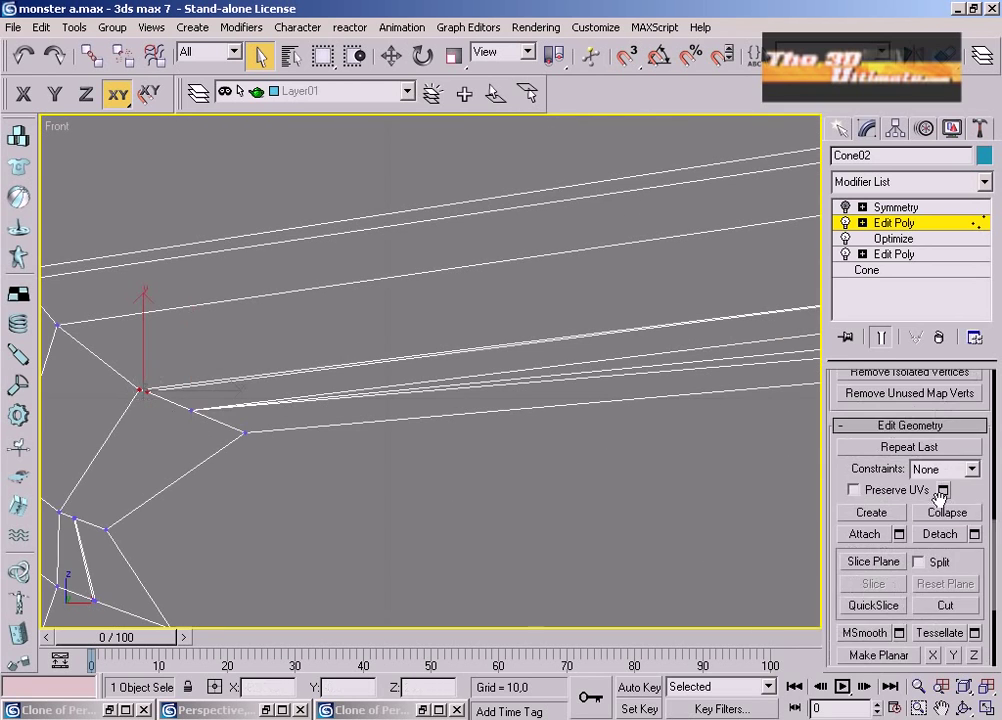
scroll(358, 347, "down", 6)
key("alt+w")
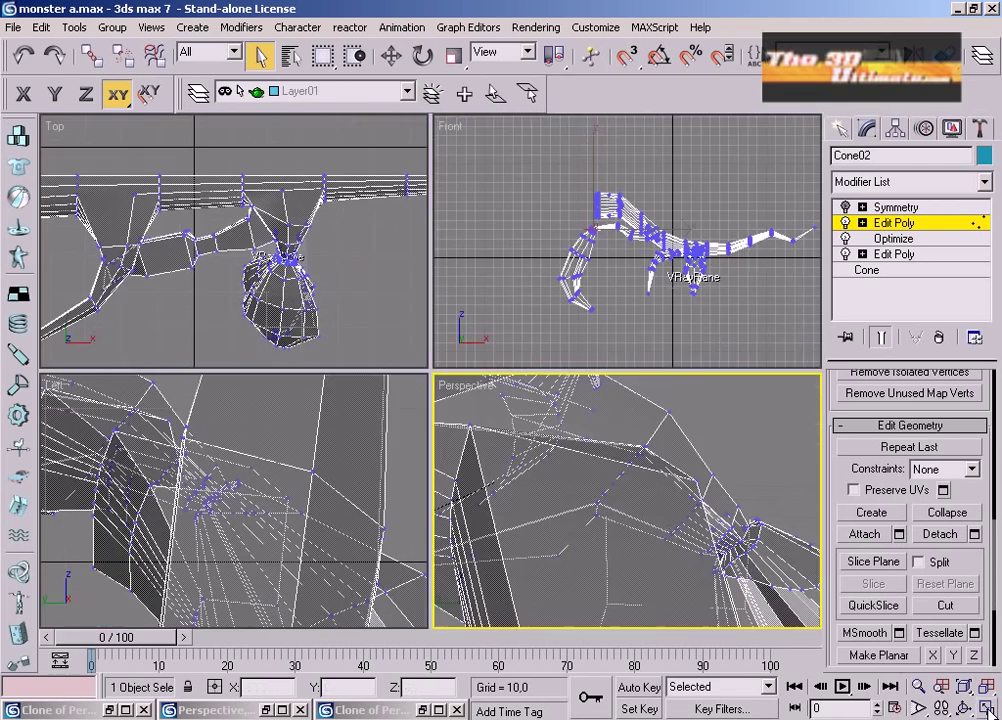
Examine the whole monster shaded in the perspective view with the symmetry shown.
right_click(790, 602)
left_click(987, 708)
left_click(964, 708)
scroll(505, 496, "down", 6)
left_click_drag(505, 496, 402, 406)
middle_click_drag(848, 222, 408, 365, "alt")
key("4")
key("F3")
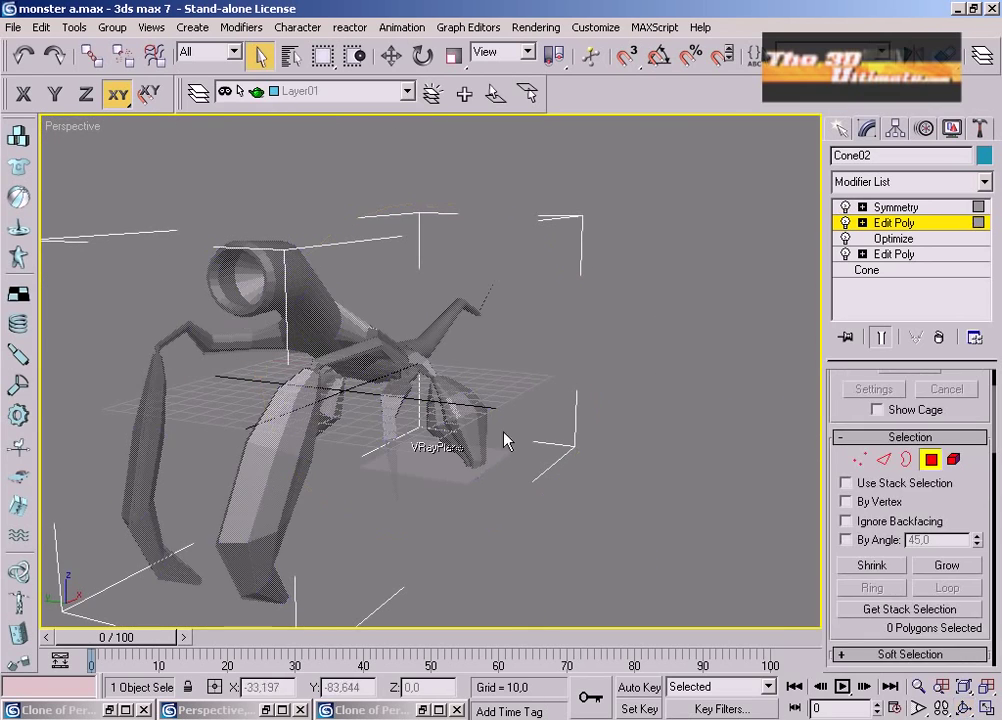
scroll(624, 400, "up", 4)
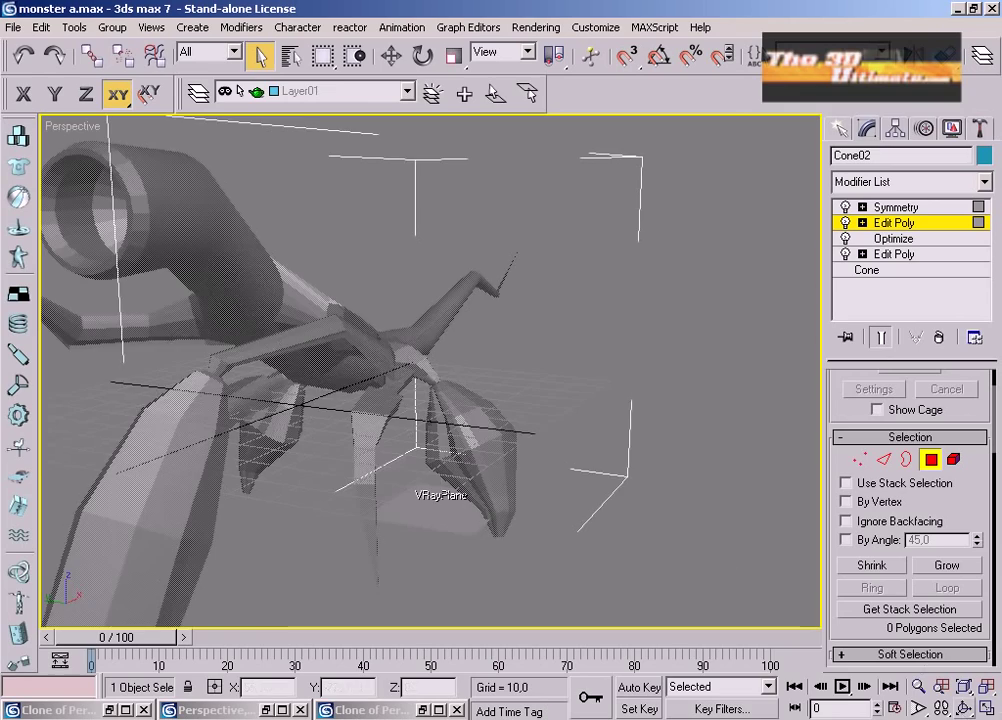
middle_click_drag(440, 400, 421, 411, "alt")
left_click_drag(421, 411, 523, 449)
In the front view, scale the head's middle vertex column taller and adjust its lowest vertices vertically.
left_click(986, 707)
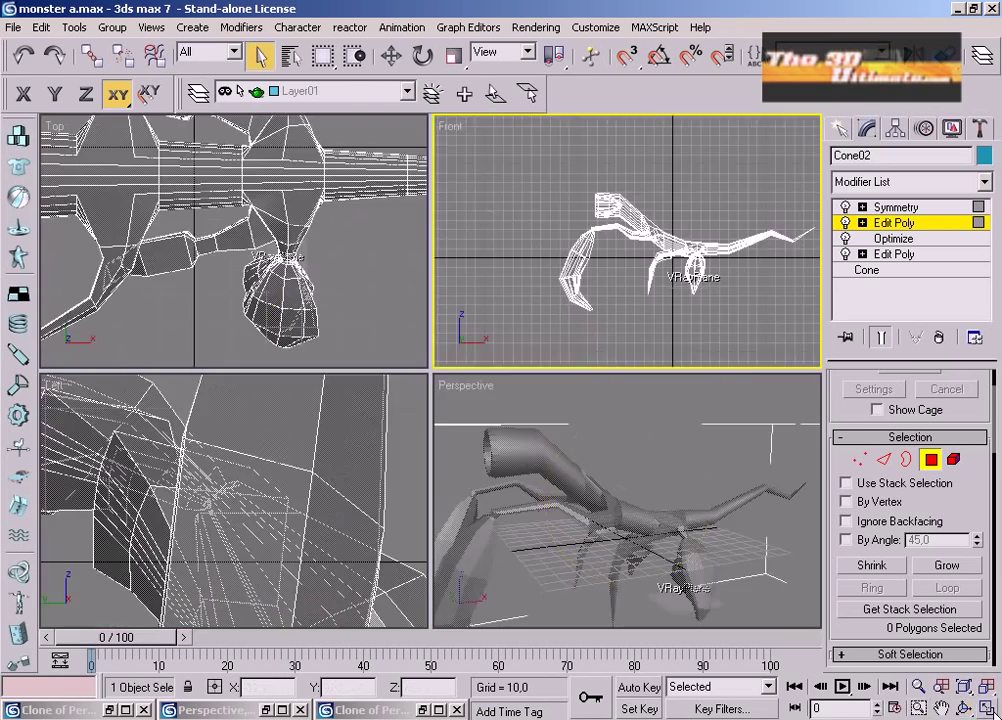
right_click(696, 331)
left_click(986, 707)
scroll(417, 304, "up", 10)
left_click(855, 462)
scroll(497, 274, "up", 5)
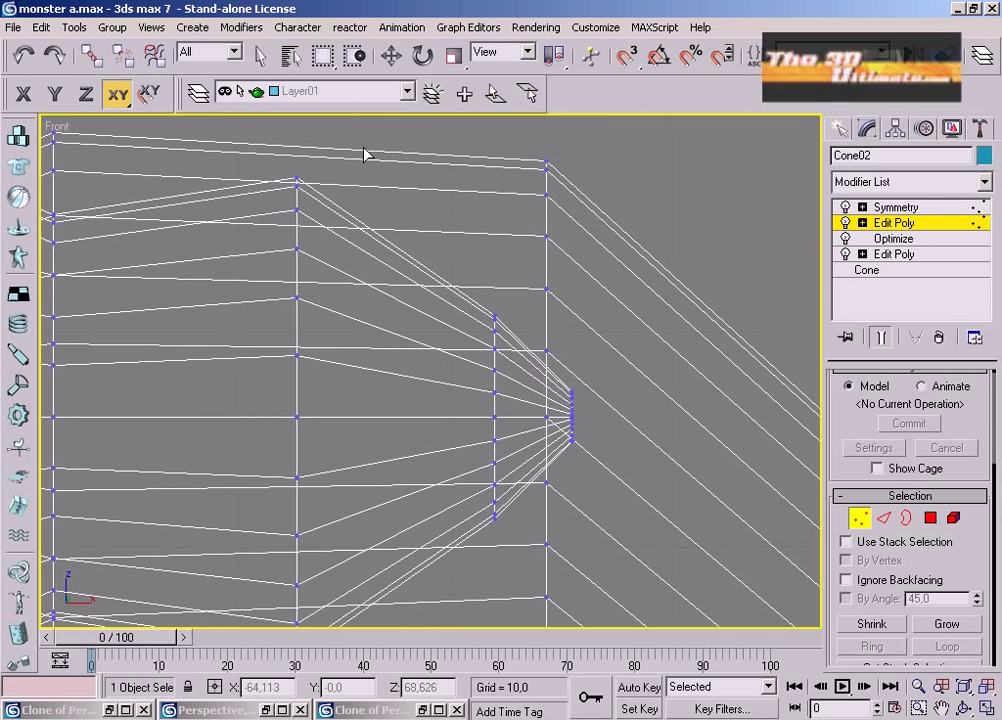
left_click_drag(365, 153, 368, 604)
left_click(453, 55)
scroll(374, 521, "down", 3)
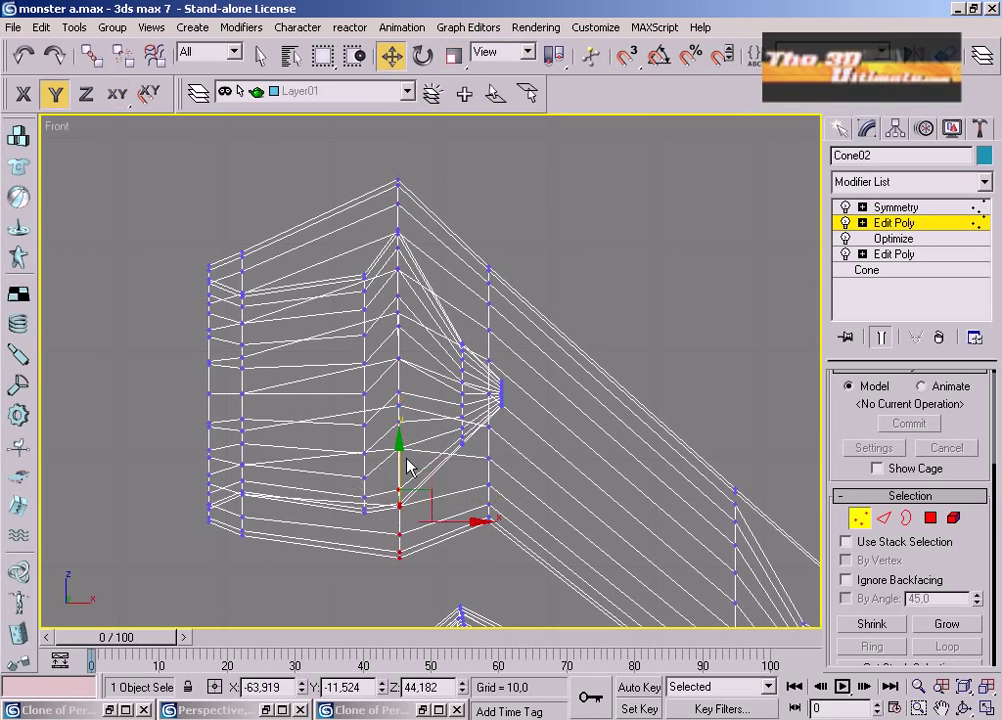
Apply a MeshSmooth modifier above the Symmetry modifier on the monster.
left_click(895, 207)
left_click(839, 128)
left_click(866, 130)
left_click(910, 182)
left_click(262, 29)
mouse_move(302, 226)
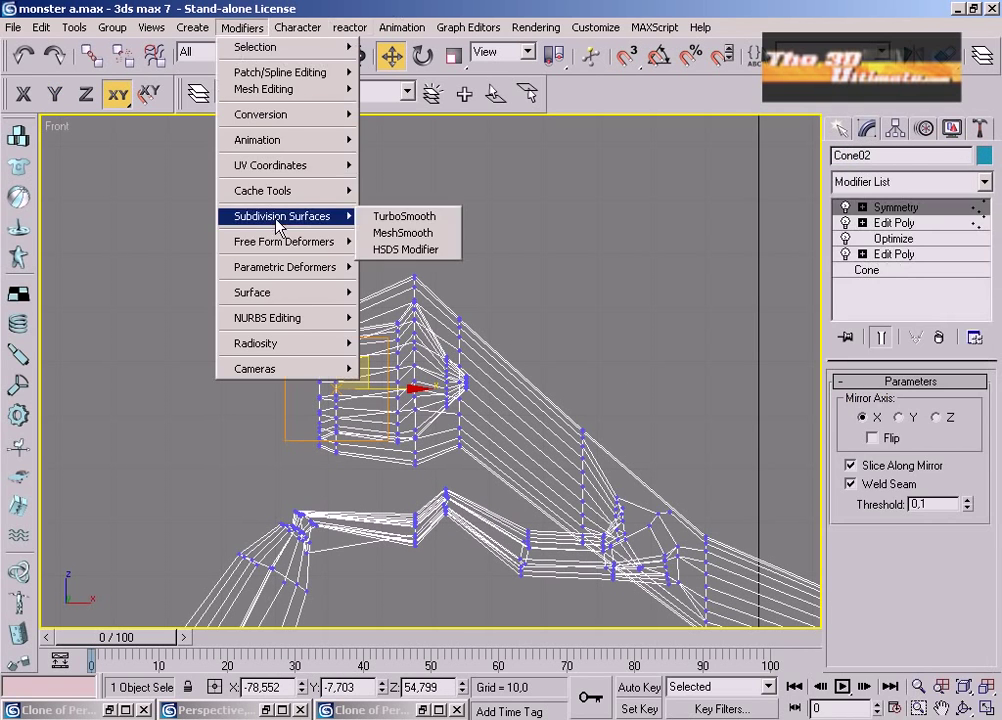
left_click(372, 235)
Examine the smoothed monster's head, body and legs from several angles in the perspective view.
left_click(987, 708)
left_click(637, 520)
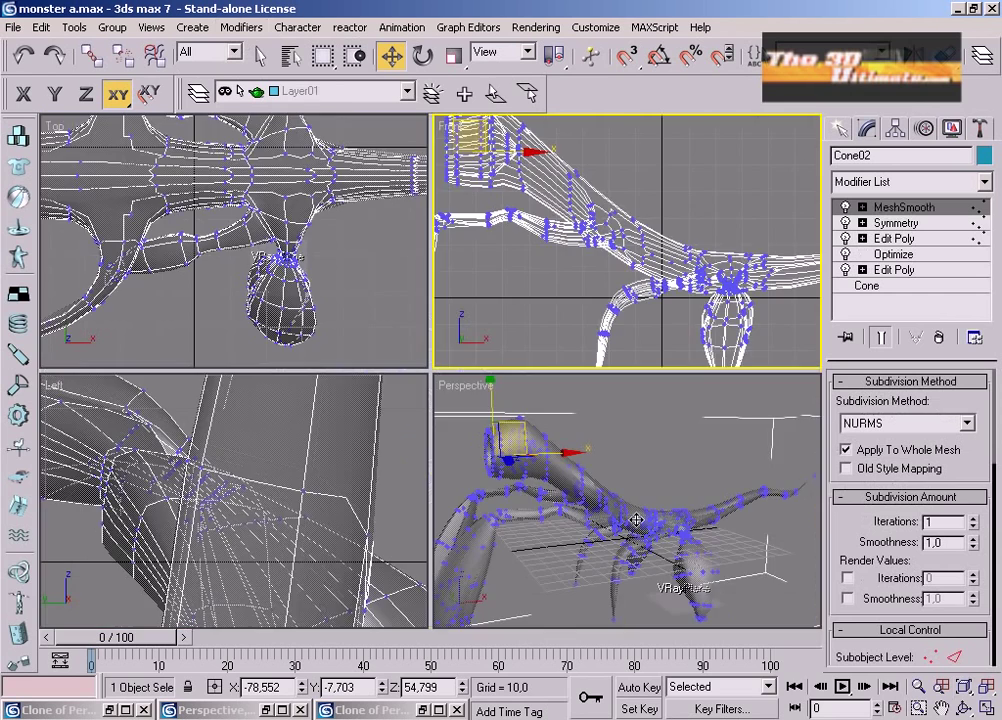
left_click(987, 708)
left_click(840, 129)
left_click(964, 708)
left_click_drag(490, 446, 551, 311)
left_click_drag(388, 402, 373, 353)
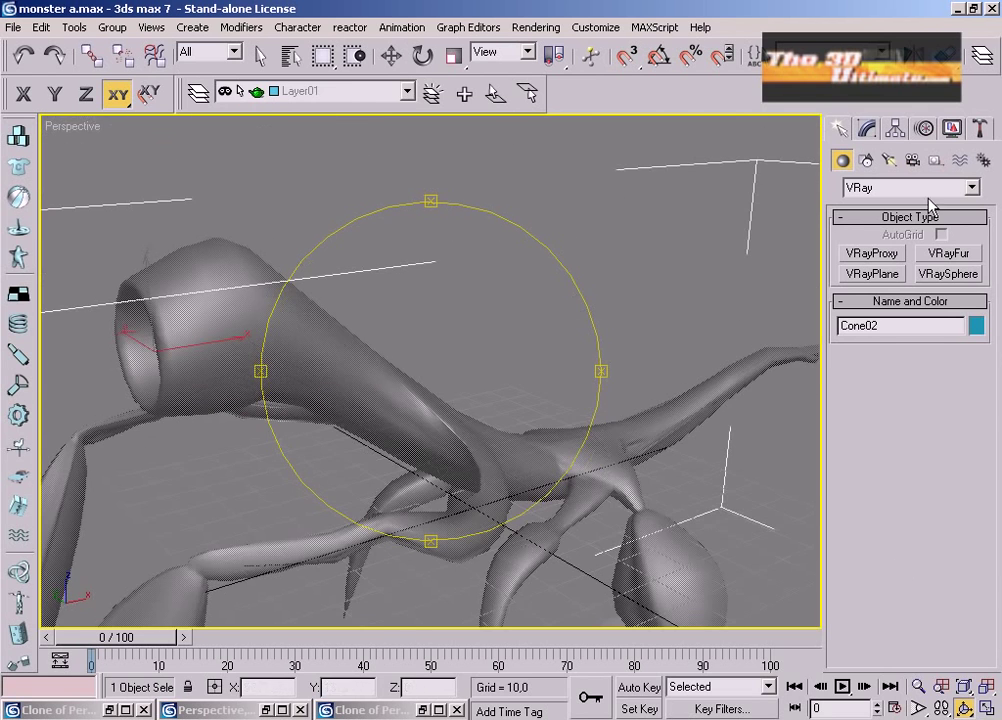
left_click(866, 128)
left_click_drag(976, 560, 976, 620)
left_click(844, 128)
left_click_drag(375, 372, 479, 381)
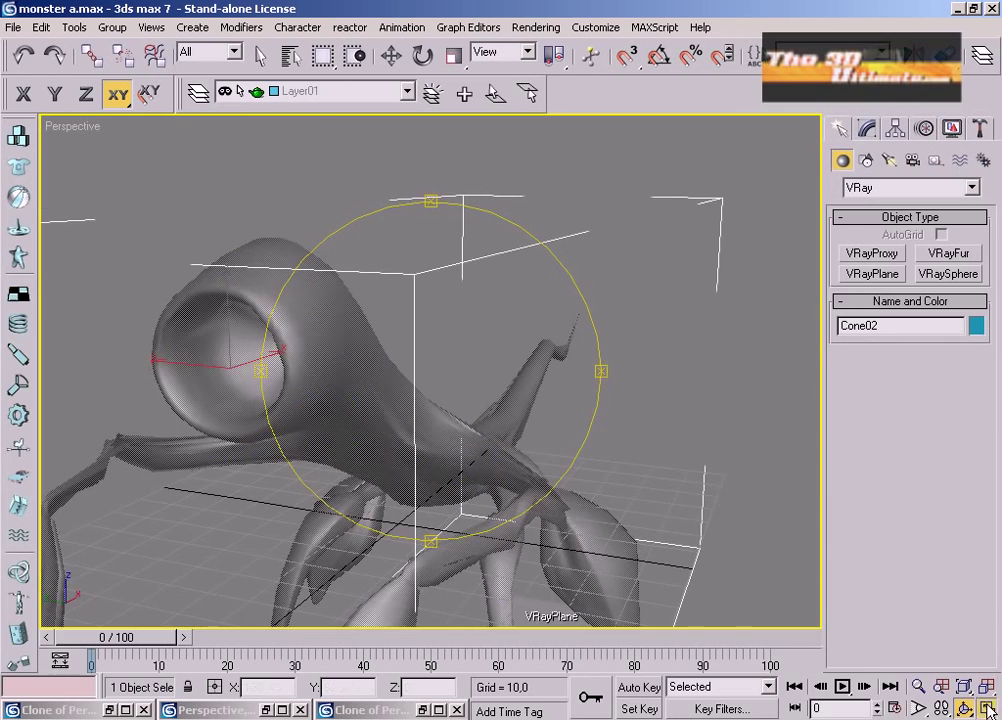
Draw a circle spline centred on the mouth opening in the left view, matching the mouth's rim.
left_click(986, 708)
right_click(163, 409)
scroll(163, 409, "down", 5)
scroll(163, 409, "down", 3)
middle_click_drag(163, 409, 168, 513)
left_click(986, 708)
scroll(454, 360, "up", 3)
middle_click_drag(398, 427, 516, 256)
scroll(516, 256, "up", 3)
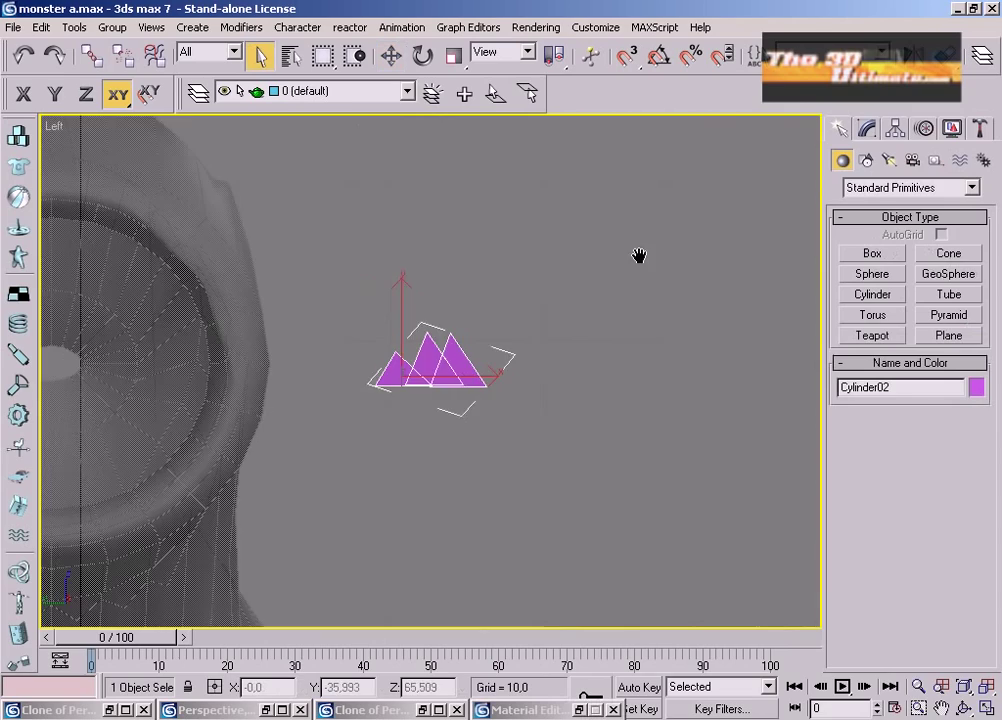
scroll(480, 320, "down", 2)
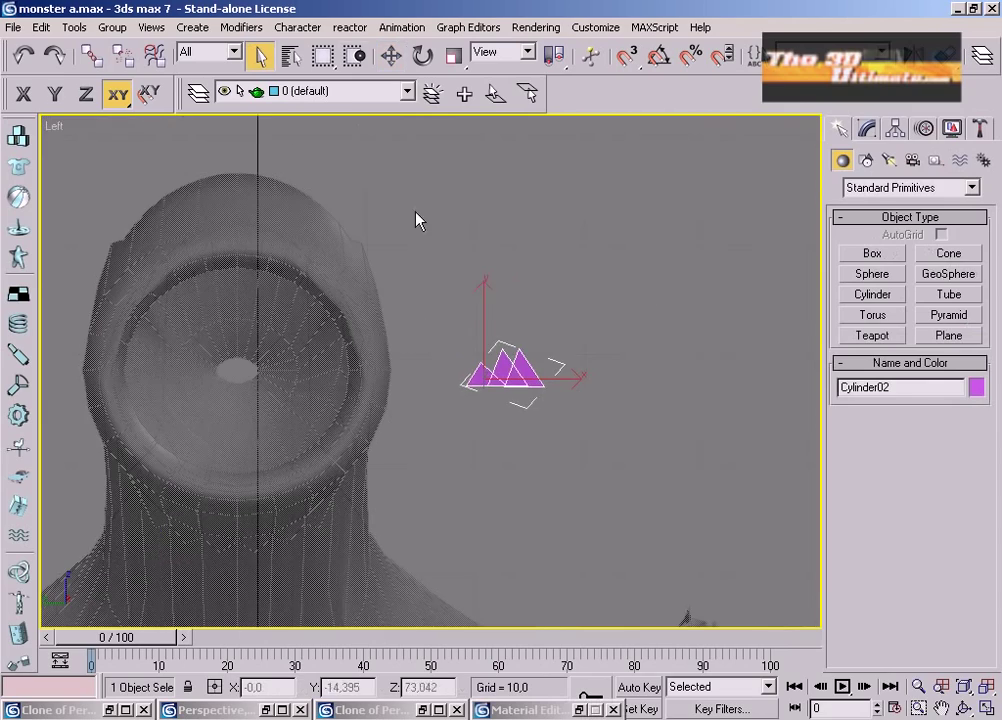
left_click(866, 160)
left_click(872, 290)
left_click_drag(238, 369, 248, 487)
In the top view, select the circle together with the teeth and move both along X toward the mouth.
key("t")
key("w")
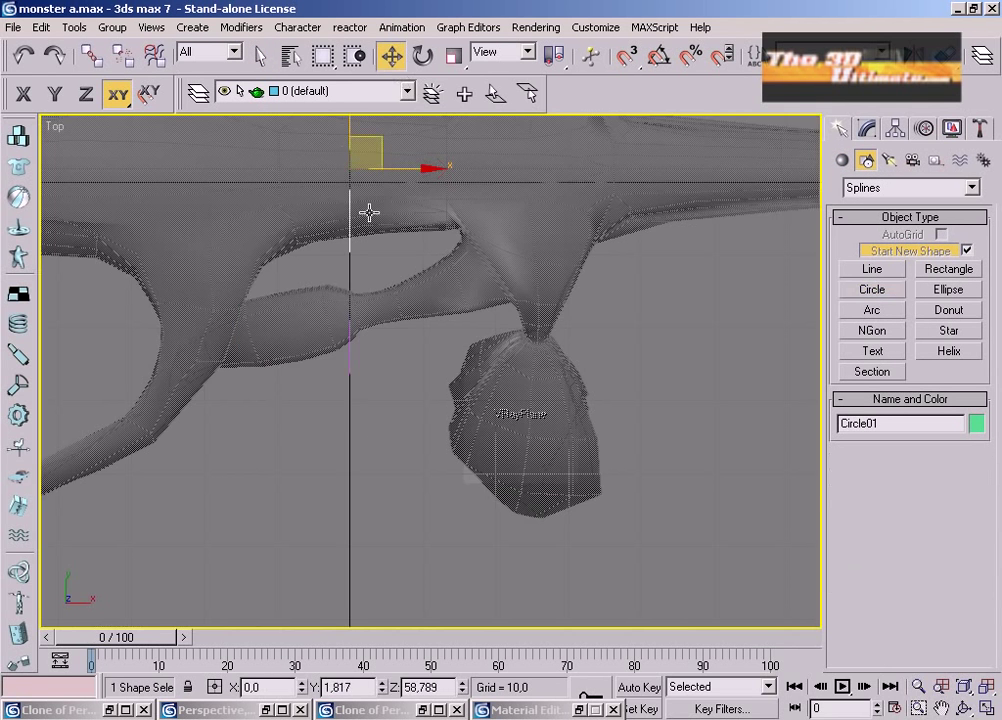
middle_click_drag(356, 423, 458, 493)
scroll(452, 472, "up", 1)
left_click(460, 450, "ctrl")
scroll(460, 450, "down", 3)
left_click_drag(479, 350, 197, 345)
In the left view, move the teeth object onto the lower rim of the mouth.
left_click(986, 707)
right_click(397, 611)
left_click(986, 708)
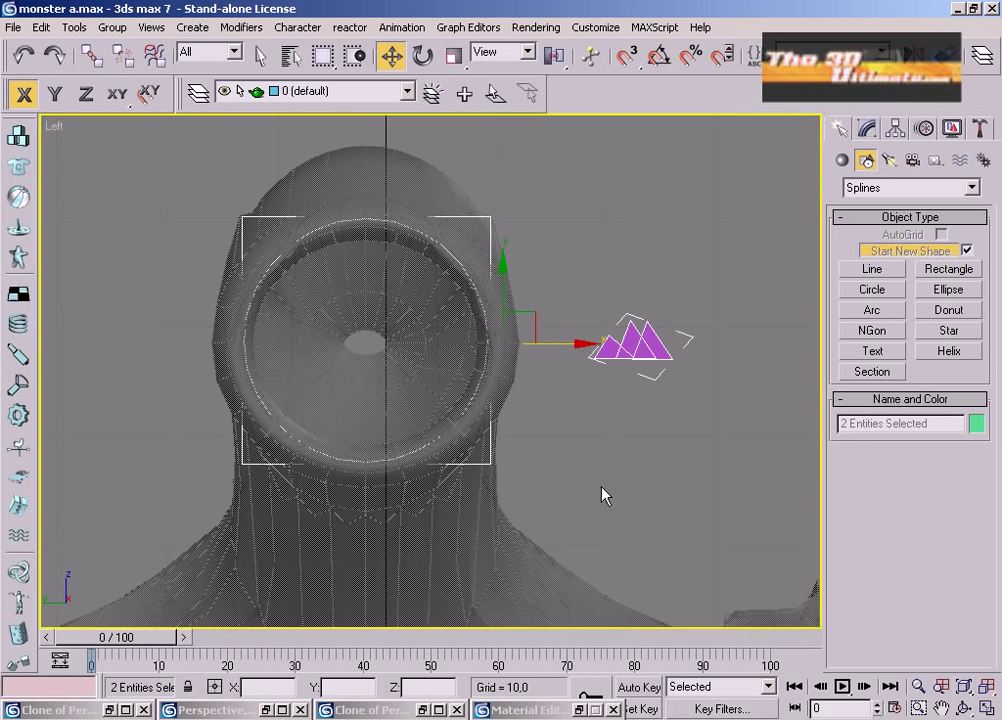
scroll(579, 474, "up", 2)
left_click(710, 337)
left_click_drag(716, 314, 348, 454)
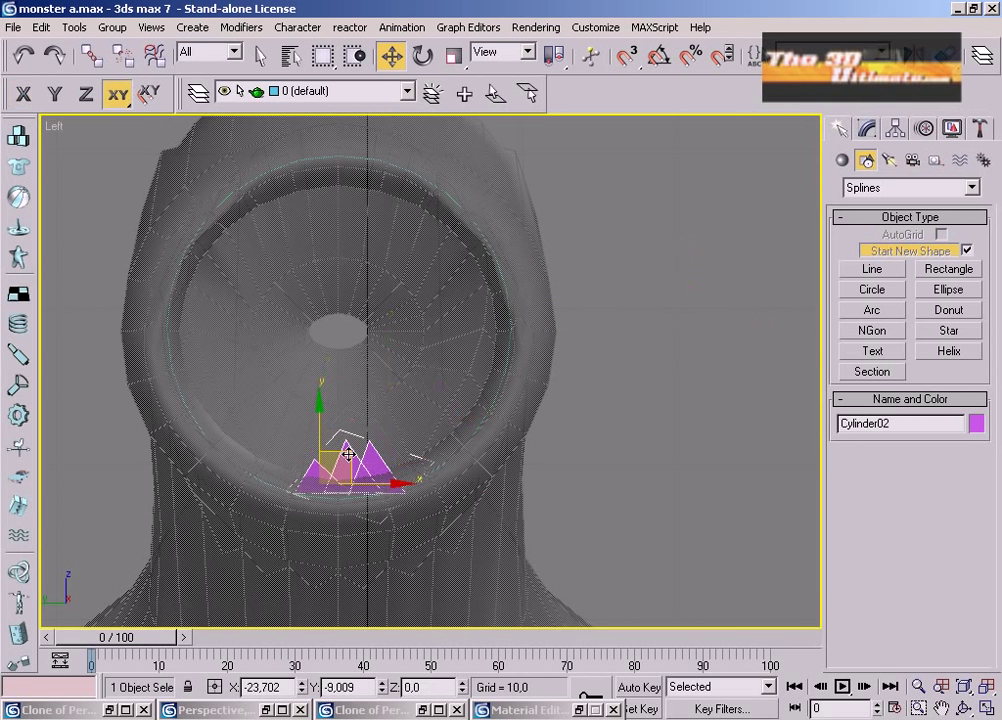
Try to distribute 25 instances of the teeth along the circle with the Spacing Tool, with Follow off.
left_click(154, 60)
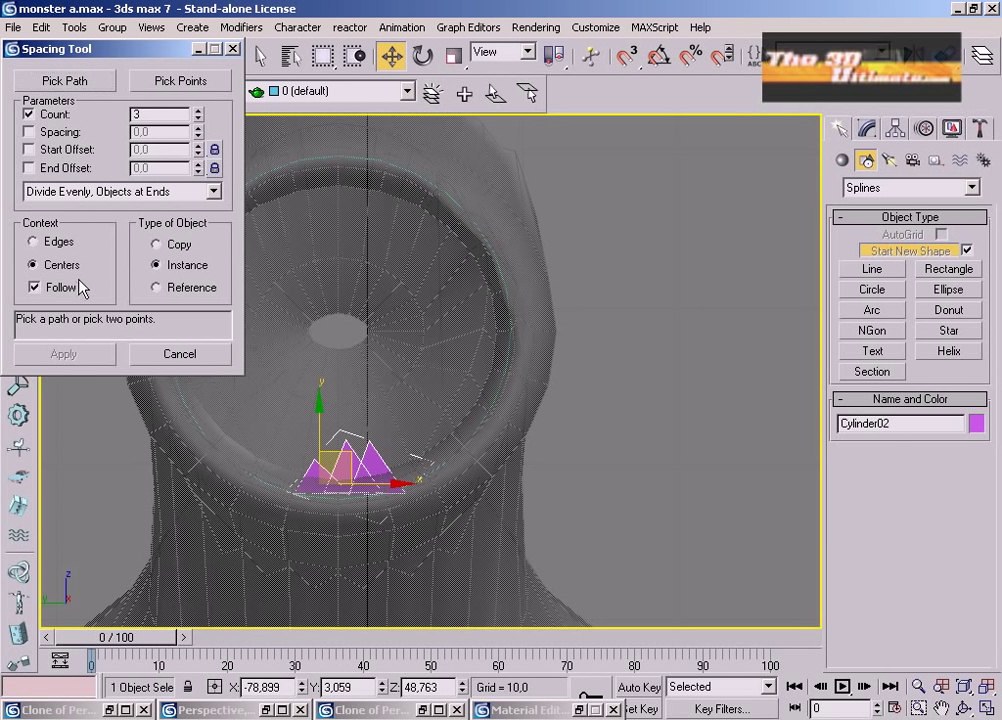
left_click(64, 80)
left_click(500, 382)
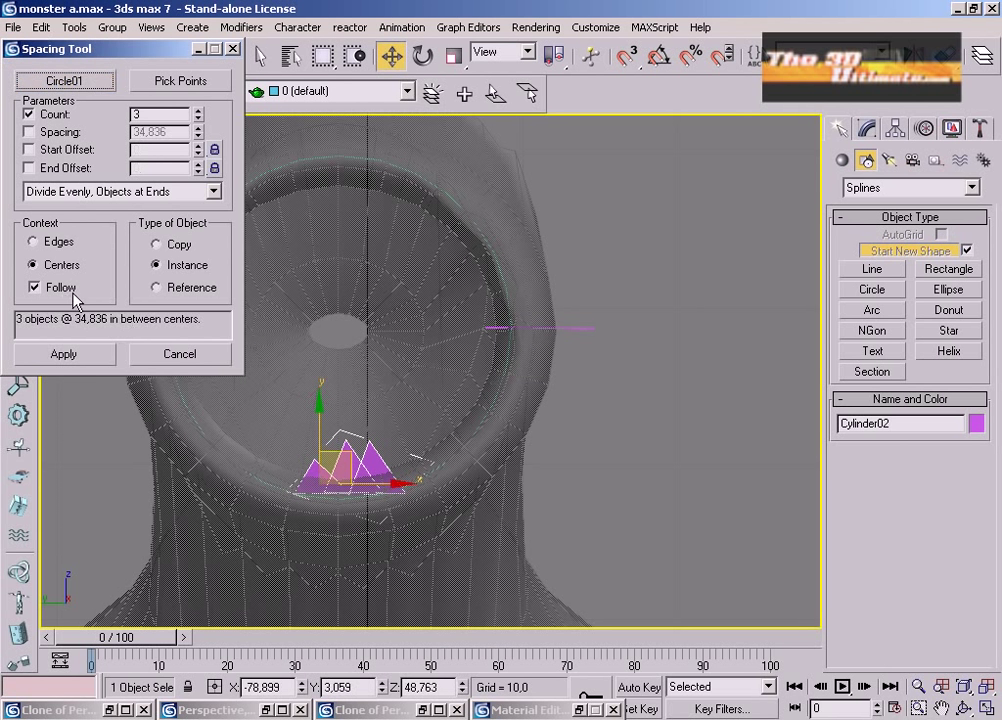
left_click_drag(197, 117, 198, 88)
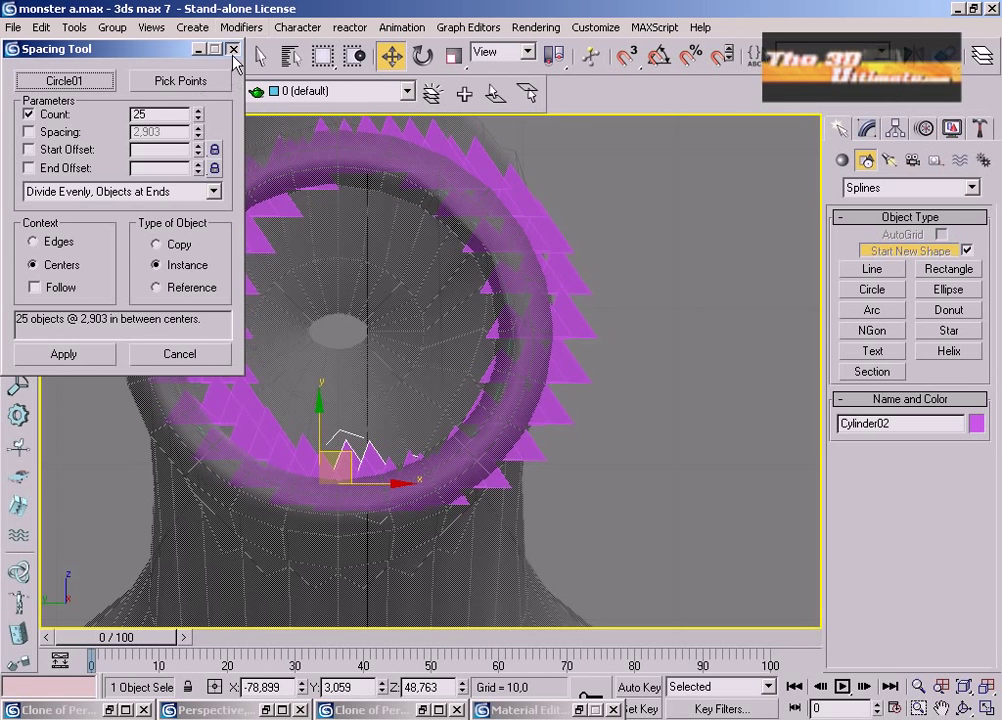
left_click(233, 50)
Apply a PathDeform (WSM) modifier to the teeth with the circle as path, and move them to the path.
left_click(868, 135)
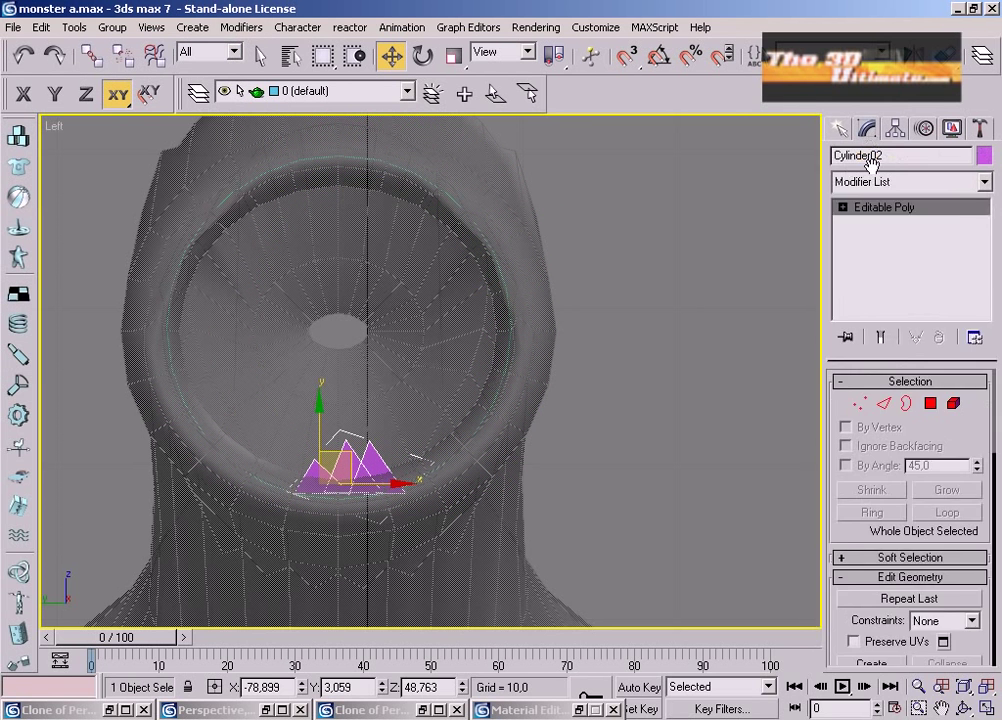
left_click(880, 180)
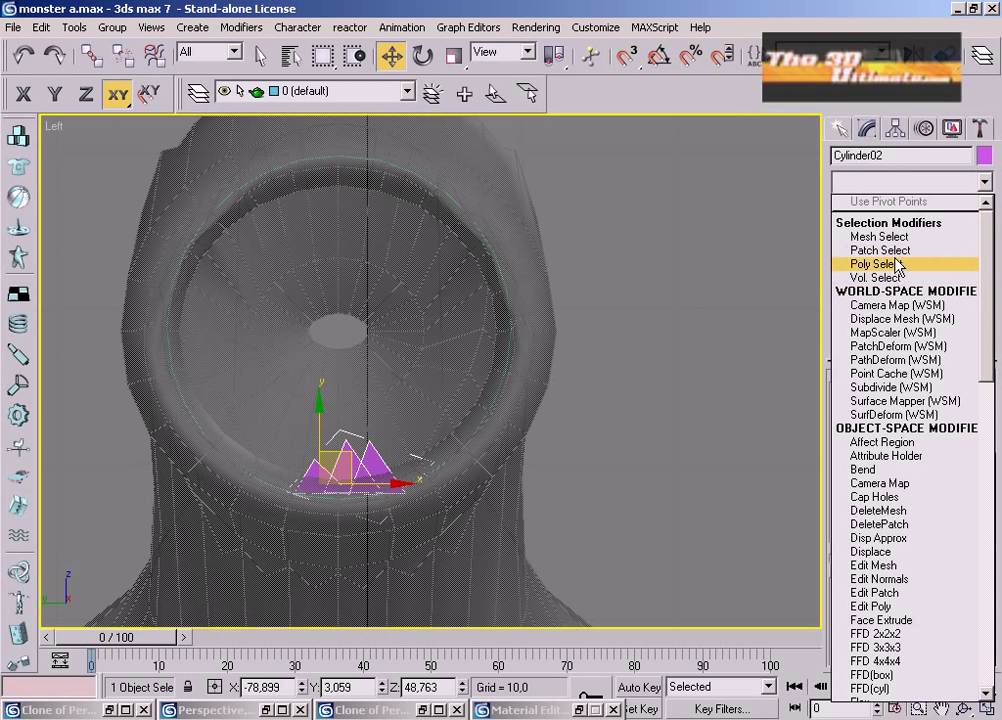
left_click(895, 359)
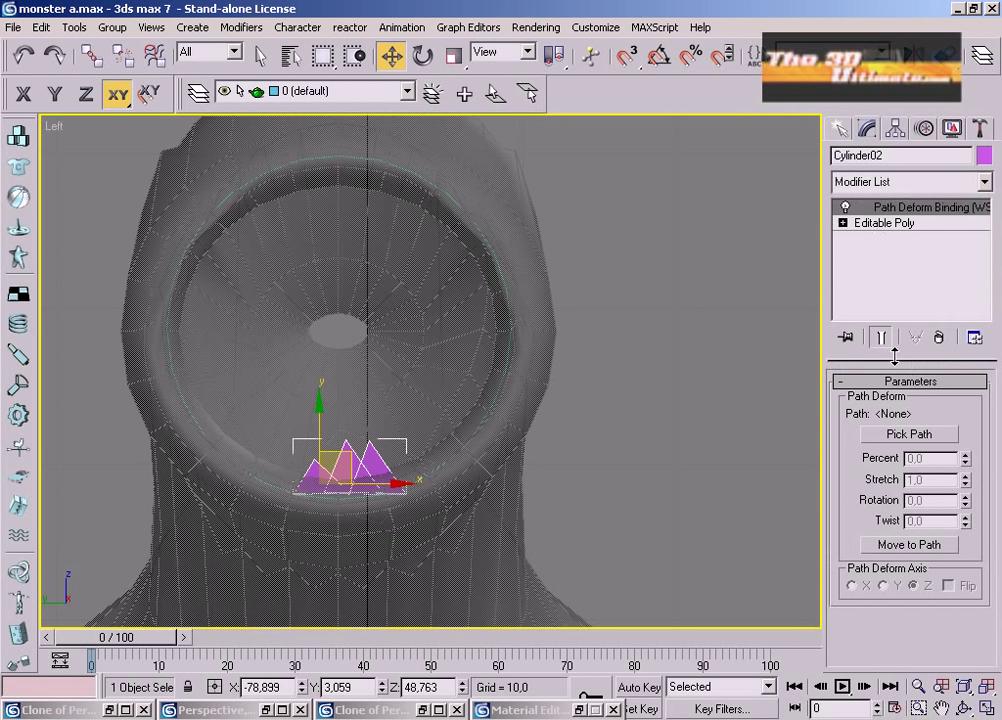
left_click(910, 434)
left_click(489, 446)
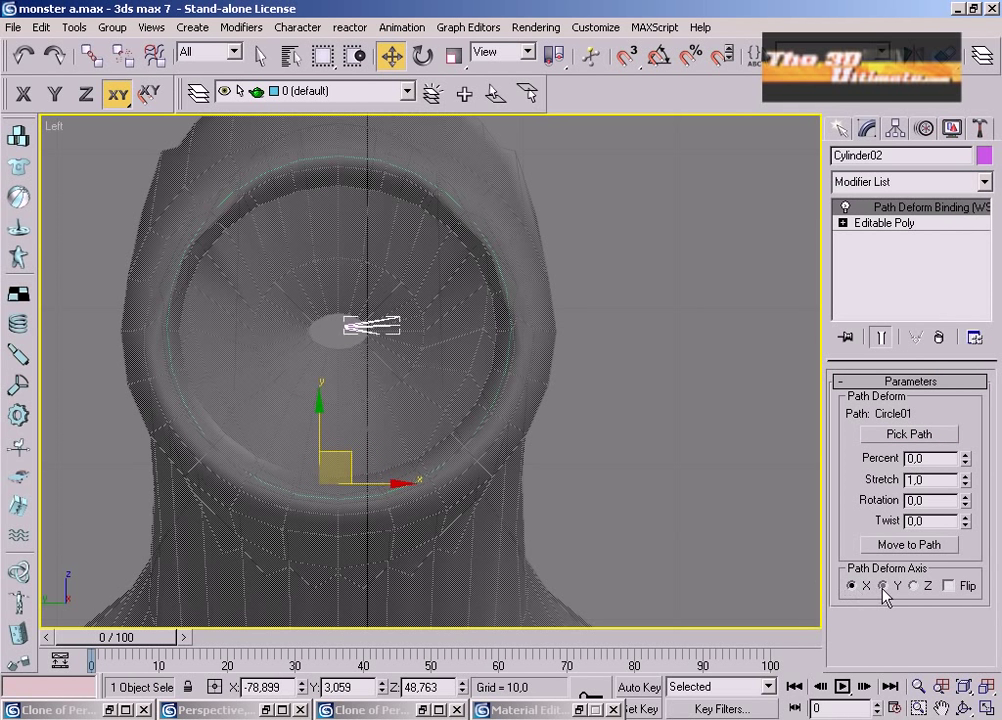
left_click(909, 544)
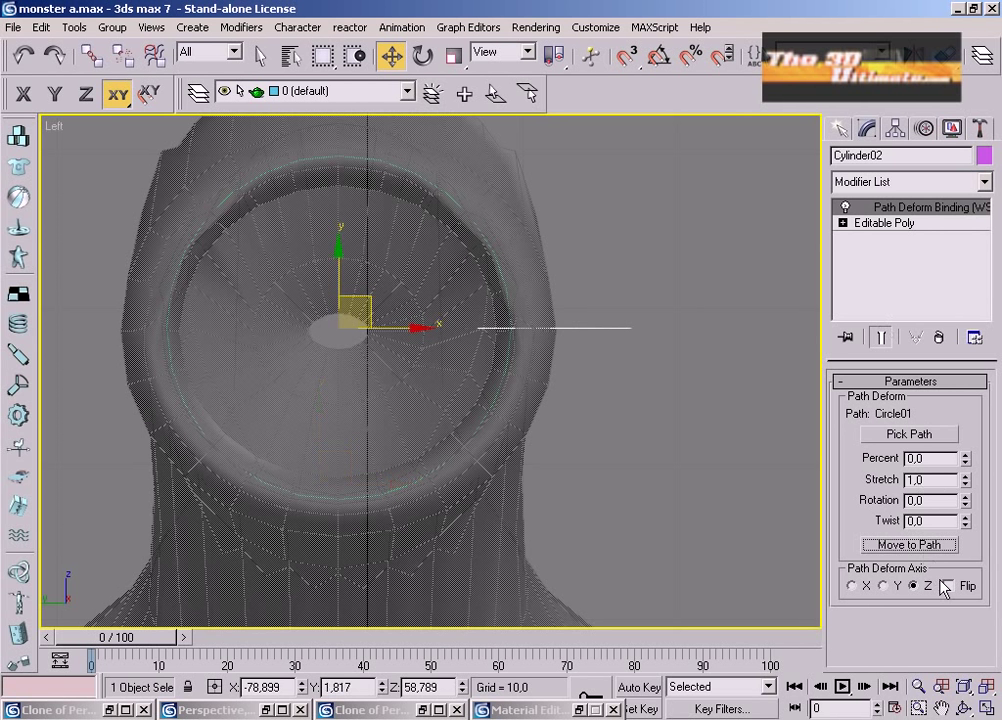
Set the path deform's rotation to 20.5, twist to 127.5 and percent to 5.5, and rotate the teeth about X.
left_click_drag(966, 500, 954, 458)
left_click_drag(966, 522, 877, 269)
left_click(424, 60)
left_click_drag(338, 311, 342, 432)
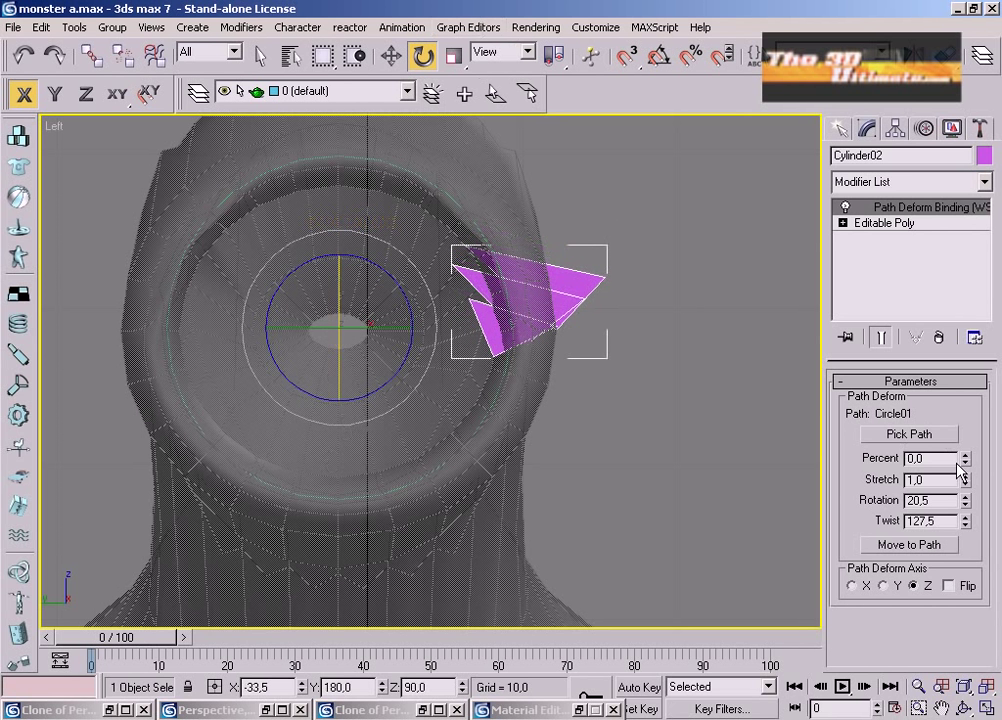
left_click_drag(966, 458, 799, 440)
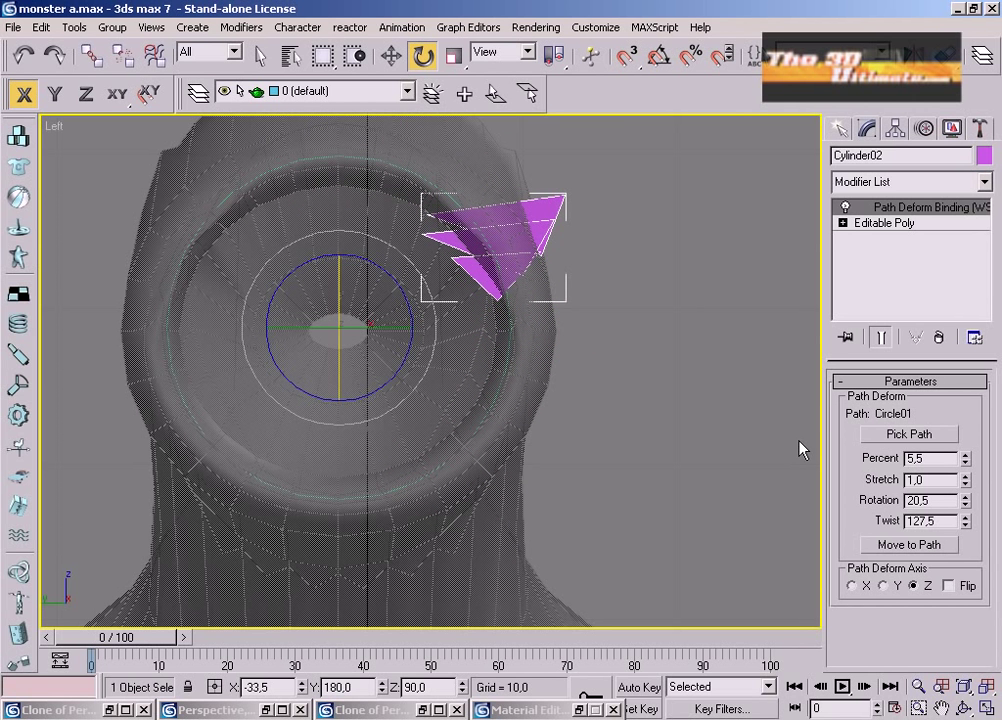